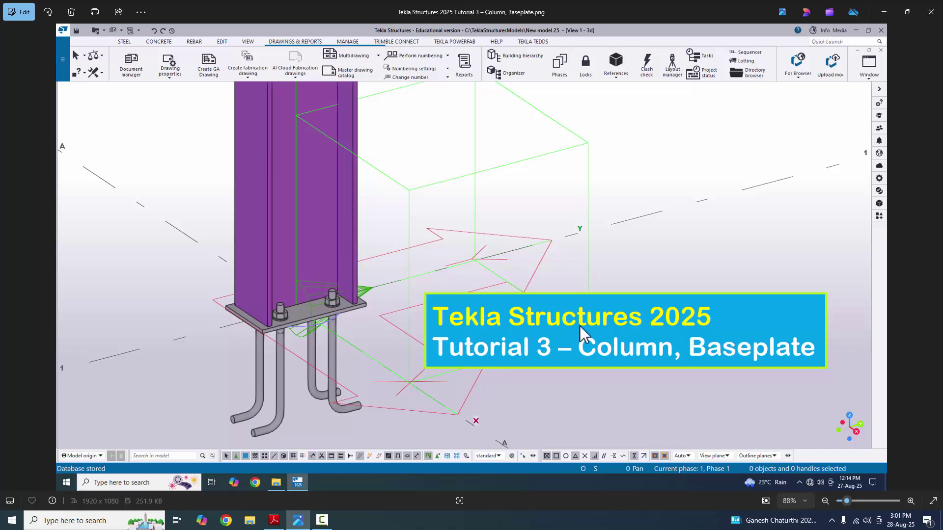
# Start Tekla Structures 2025 with the US environment and the Imperial Steel Detailing role
pyautogui.click(273, 520)
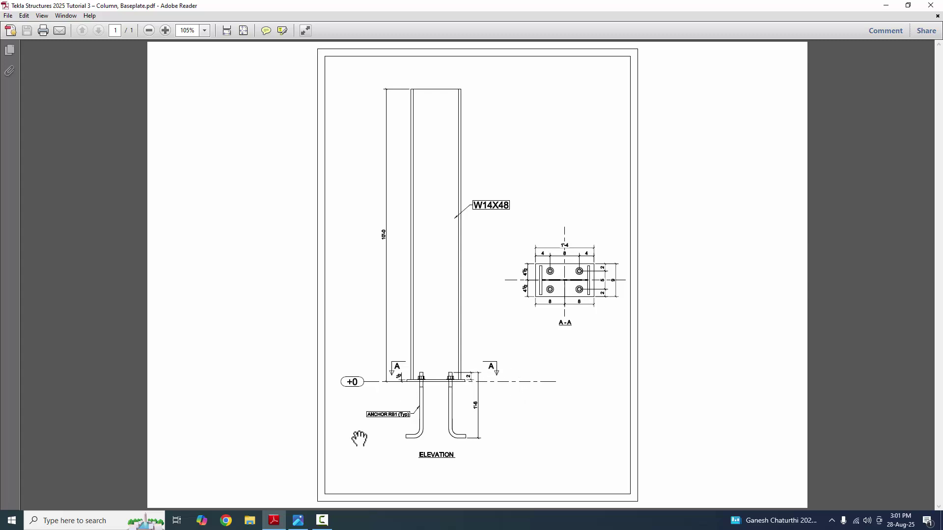
pyautogui.press('super+d')
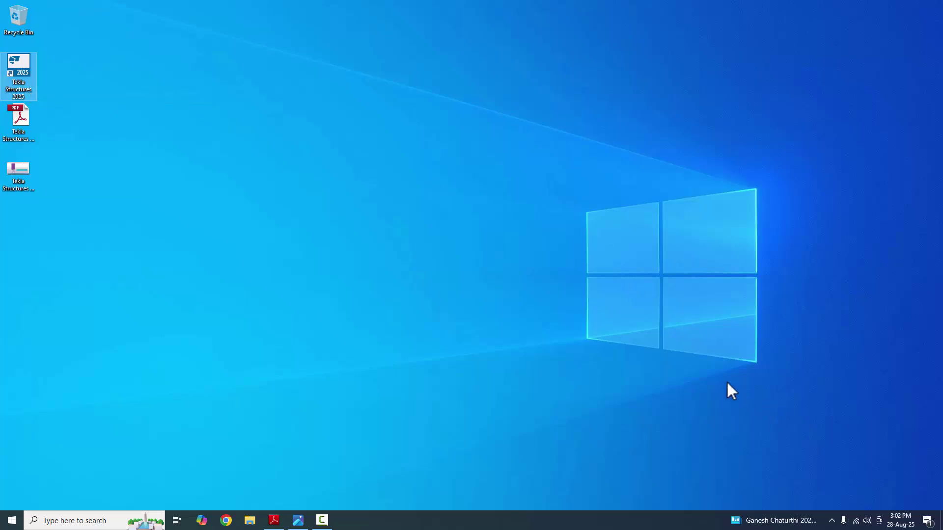
pyautogui.doubleClick(29, 81)
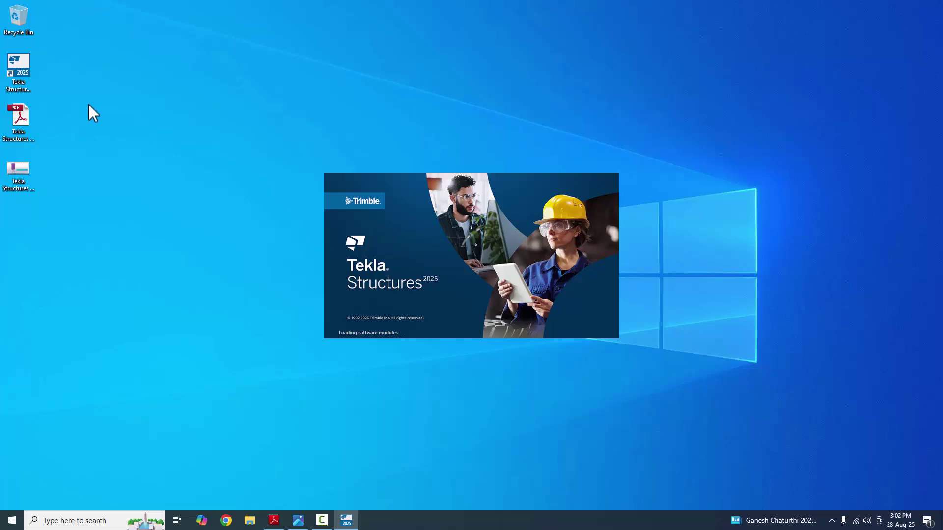
pyautogui.click(459, 224)
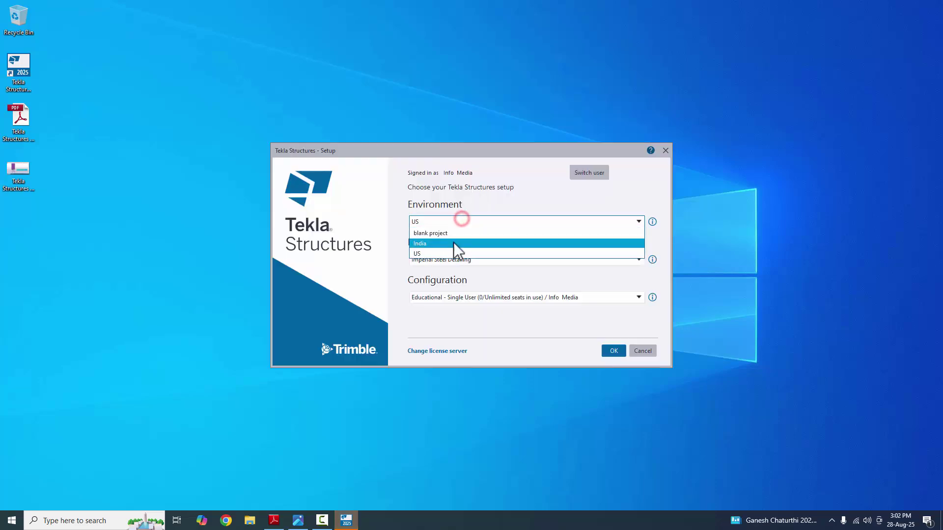
pyautogui.click(447, 252)
pyautogui.click(483, 261)
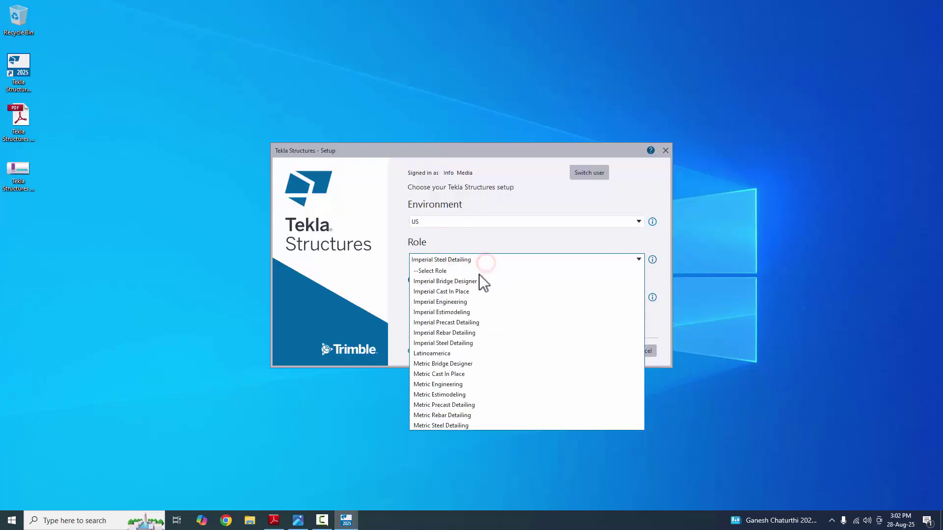
pyautogui.click(452, 343)
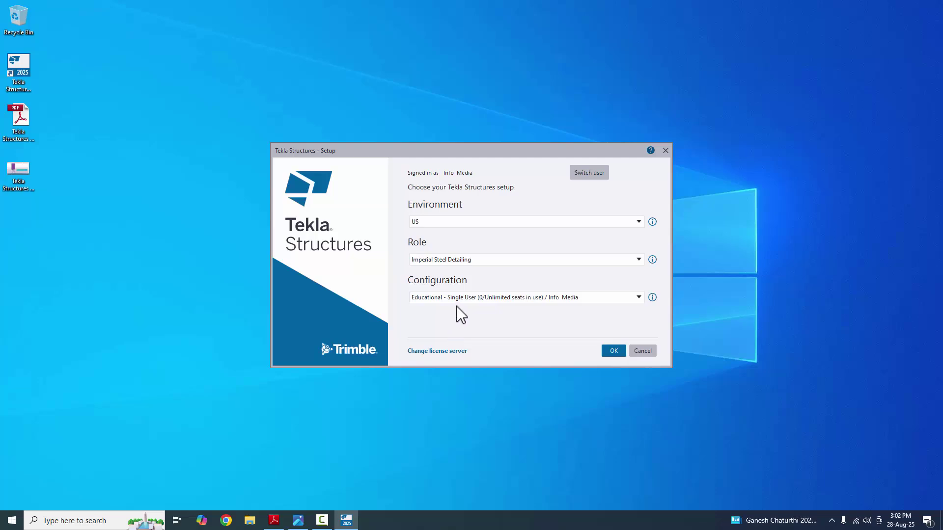
pyautogui.click(609, 351)
# Create a new model named "Tutorial 3" from the Steel Detailing template
pyautogui.click(293, 100)
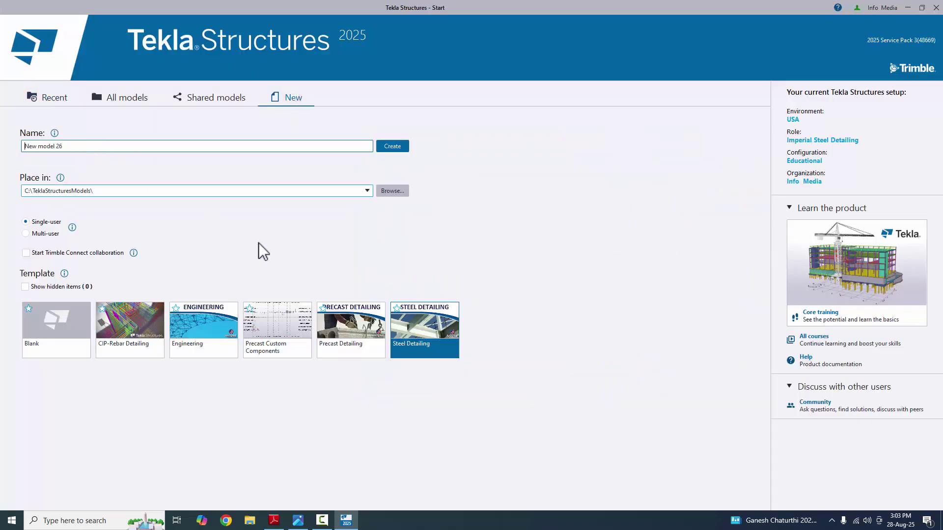
pyautogui.click(293, 522)
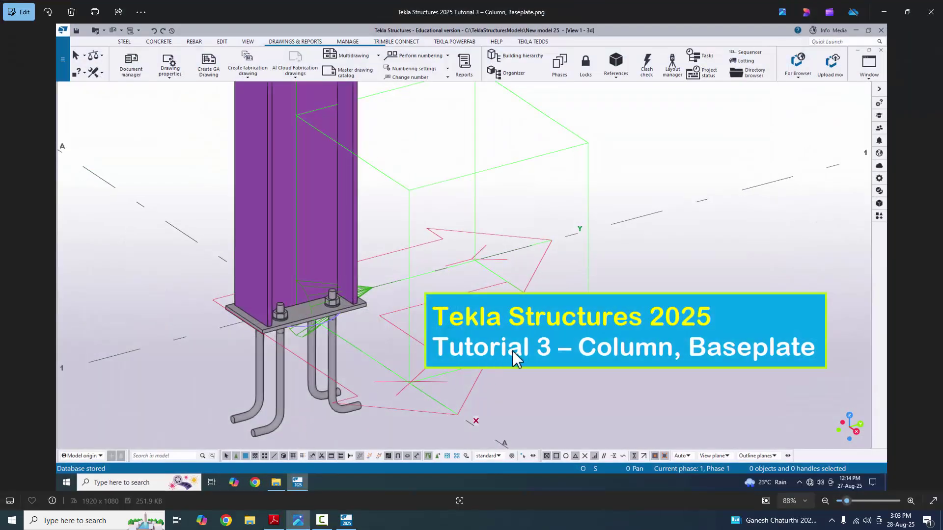
pyautogui.click(346, 521)
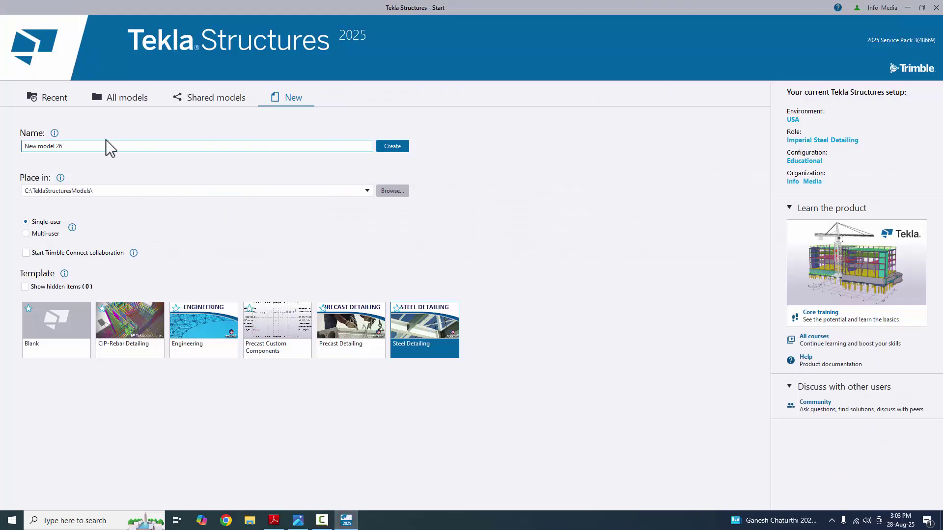
pyautogui.tripleClick(92, 146)
pyautogui.write('Tutorial 3')
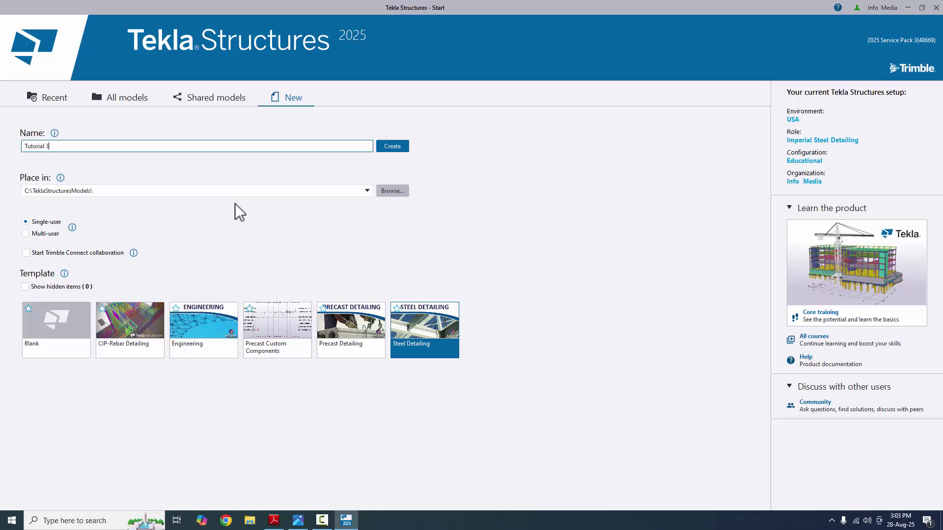
pyautogui.click(431, 324)
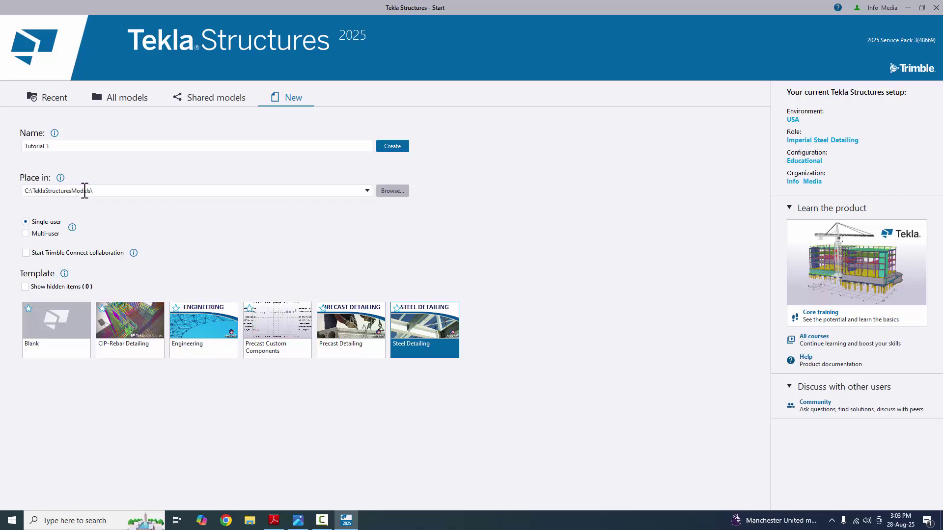
pyautogui.click(392, 146)
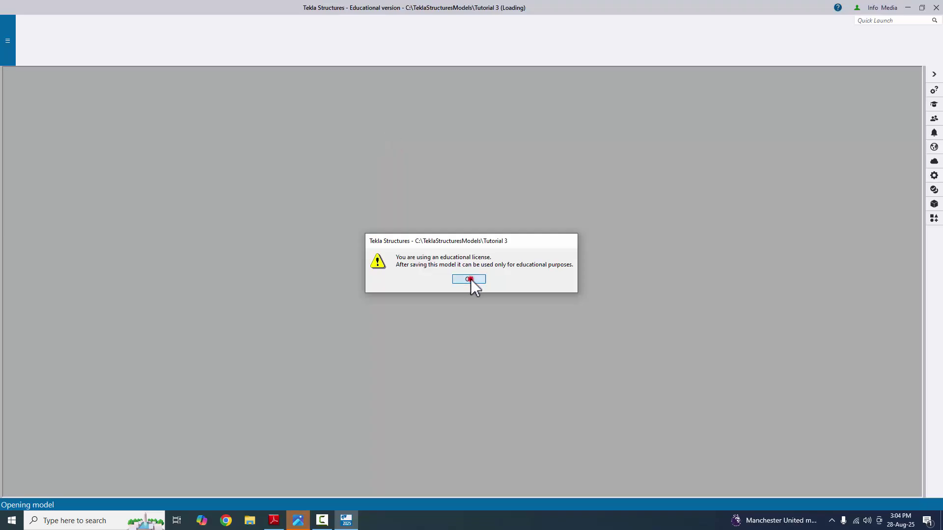
pyautogui.click(470, 279)
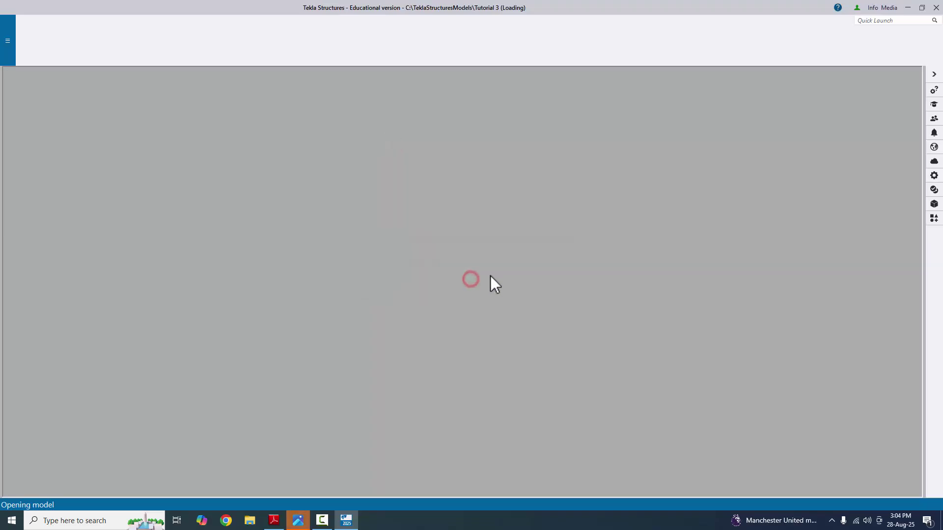
# Make the named 3d view visible and close the Views dialog
pyautogui.click(449, 285)
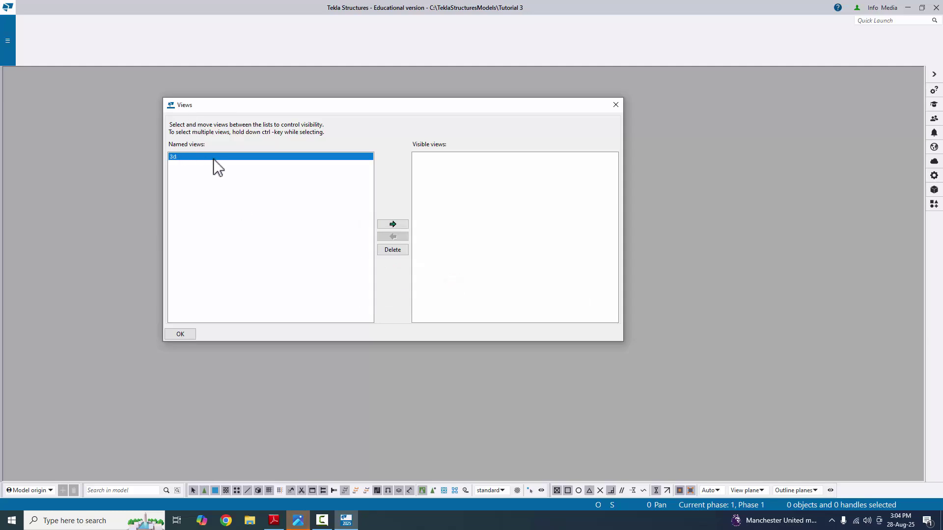
pyautogui.click(391, 224)
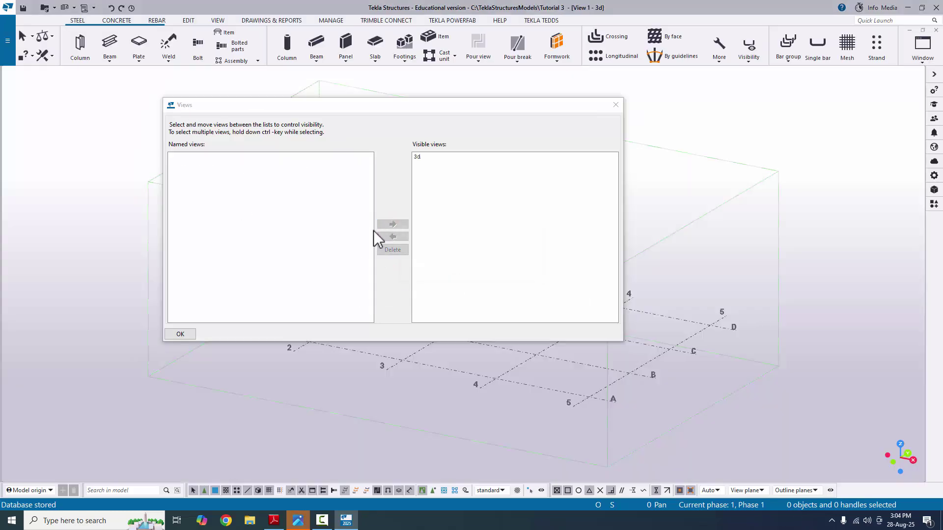
pyautogui.click(615, 104)
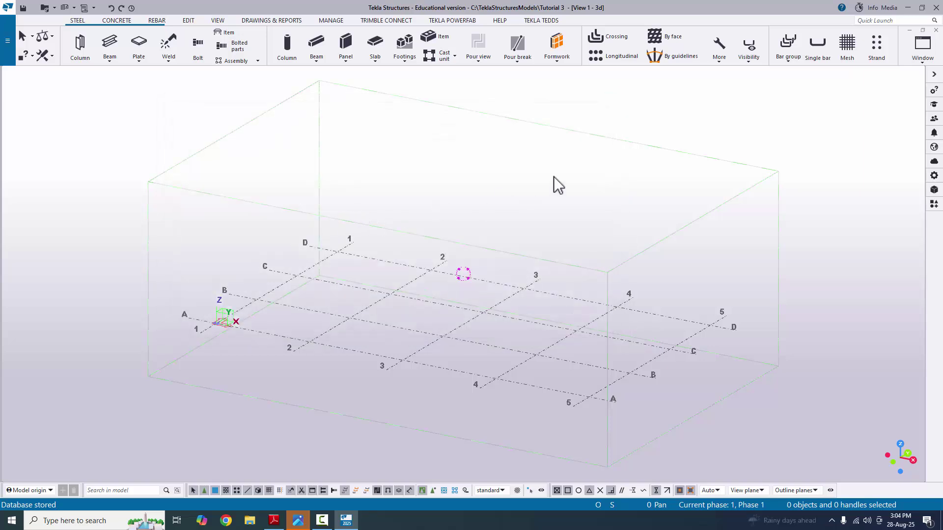
# Hide the 3d view by moving it from the visible views back to the named views
pyautogui.click(933, 44)
pyautogui.click(894, 117)
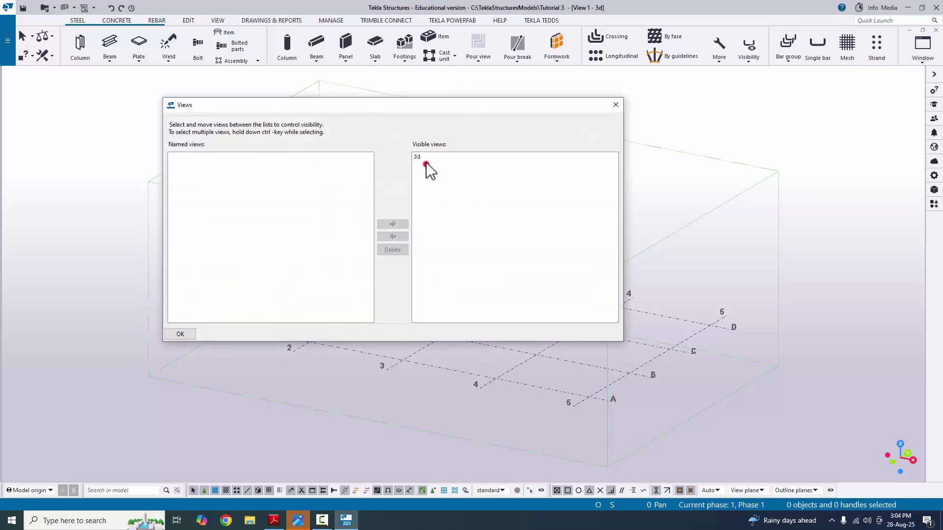
pyautogui.click(425, 158)
pyautogui.click(392, 238)
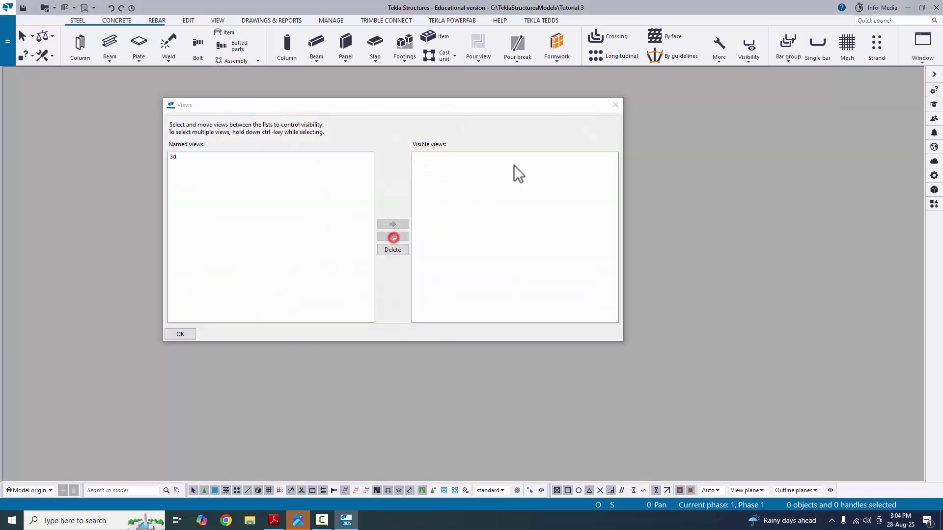
pyautogui.click(615, 105)
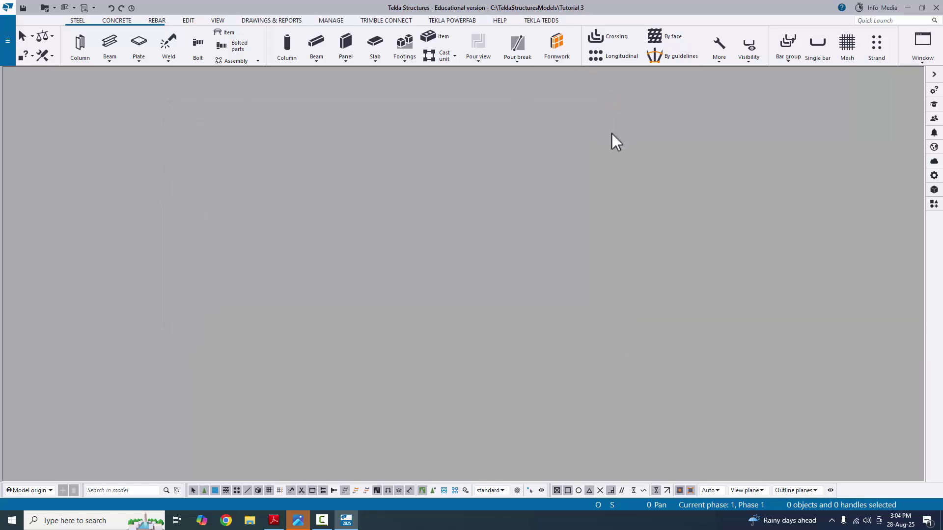
# Display the 3d view again from the view list and maximize its window
pyautogui.click(920, 63)
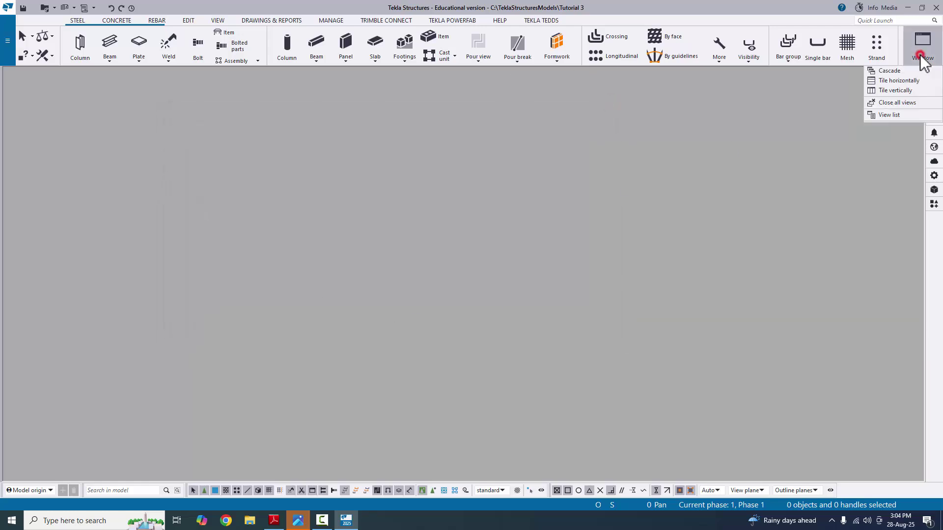
pyautogui.click(906, 115)
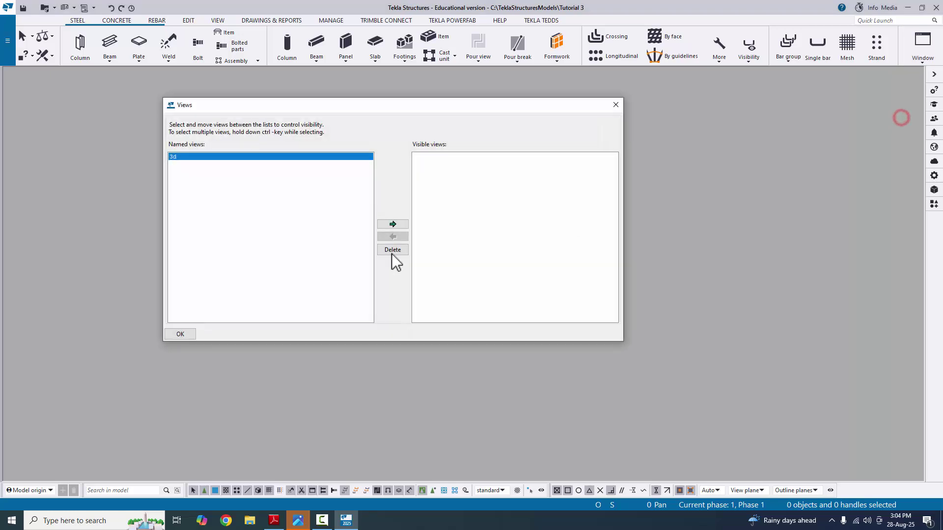
pyautogui.click(247, 161)
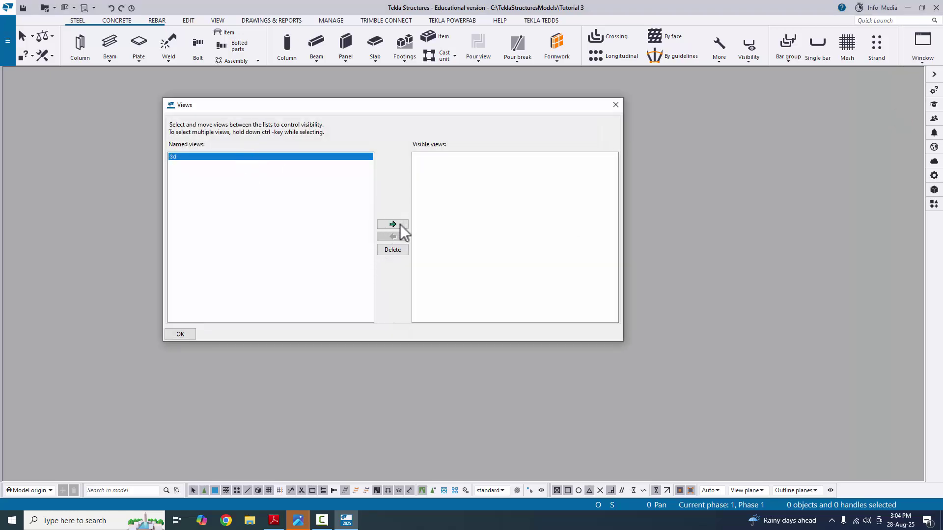
pyautogui.click(400, 224)
pyautogui.click(615, 105)
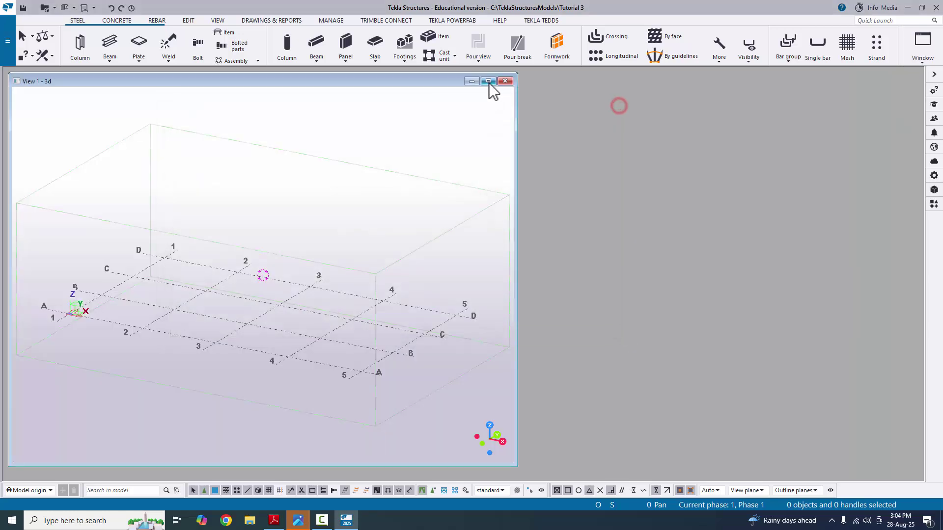
pyautogui.click(487, 82)
# Remove the 3d view from the visible views once more
pyautogui.click(929, 59)
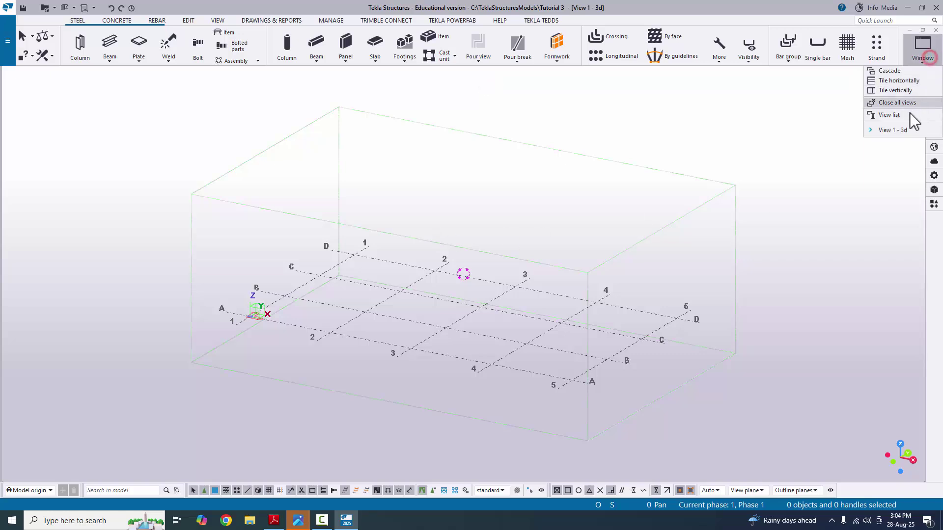
pyautogui.click(890, 115)
pyautogui.click(429, 158)
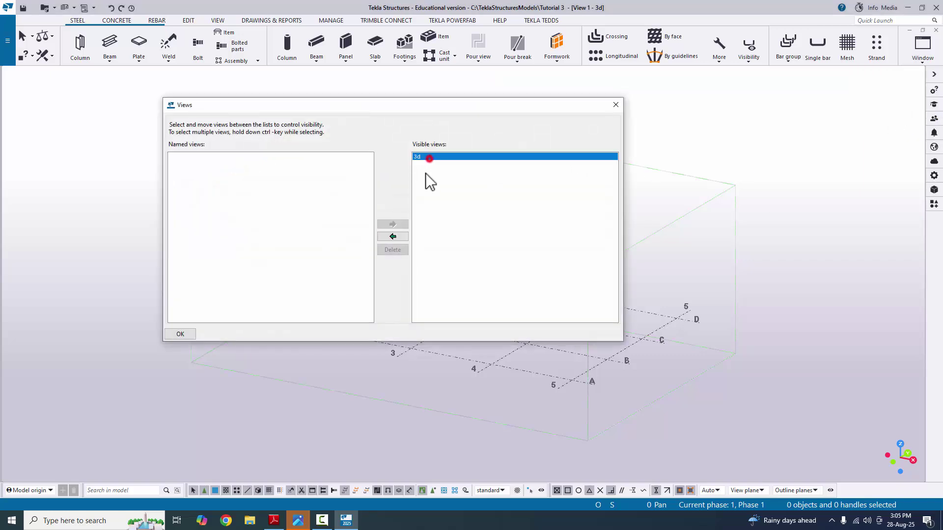
pyautogui.click(393, 237)
pyautogui.click(615, 104)
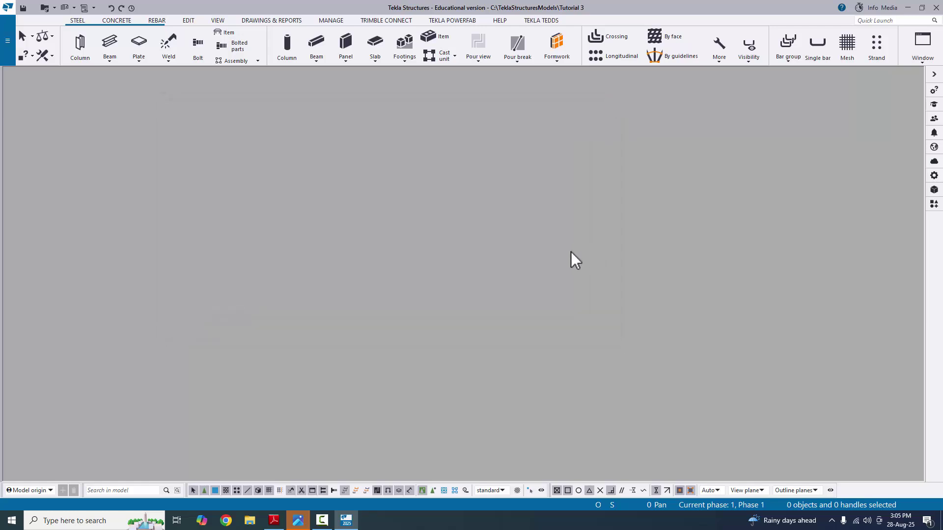
# Return the named 3d view to the visible views and maximize its window
pyautogui.hotkey('ctrl', 'i')
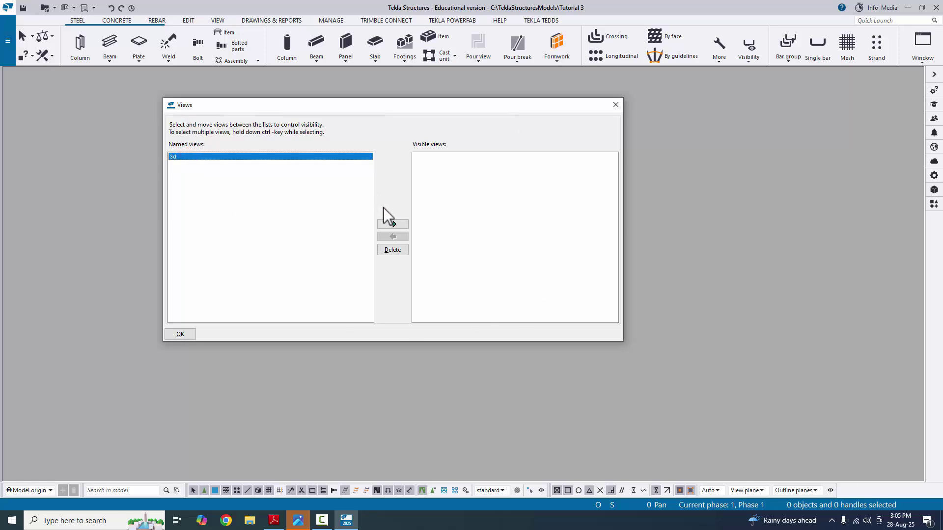
pyautogui.click(392, 224)
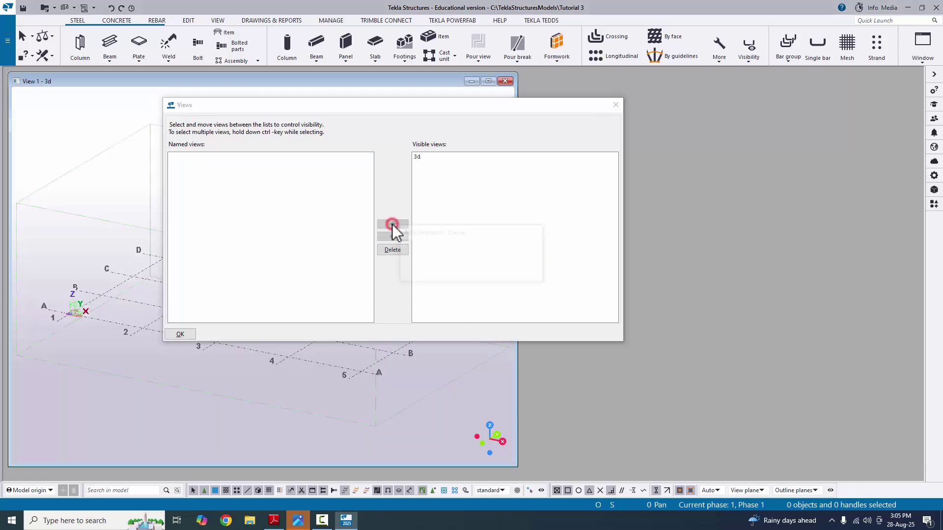
pyautogui.click(615, 105)
pyautogui.click(488, 81)
pyautogui.scroll(3, 363, 286)
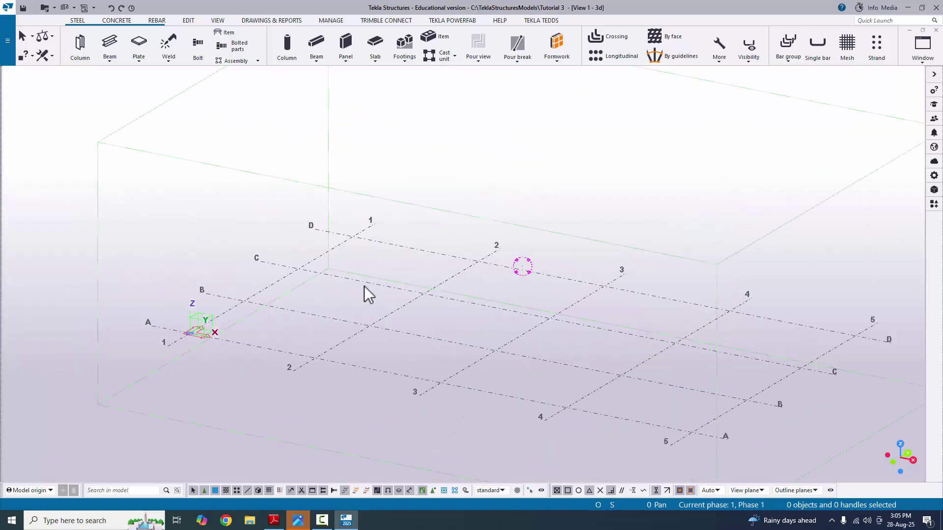
pyautogui.scroll(-2, 337, 276)
pyautogui.moveTo(338, 276); pyautogui.dragTo(311, 347, button='middle')
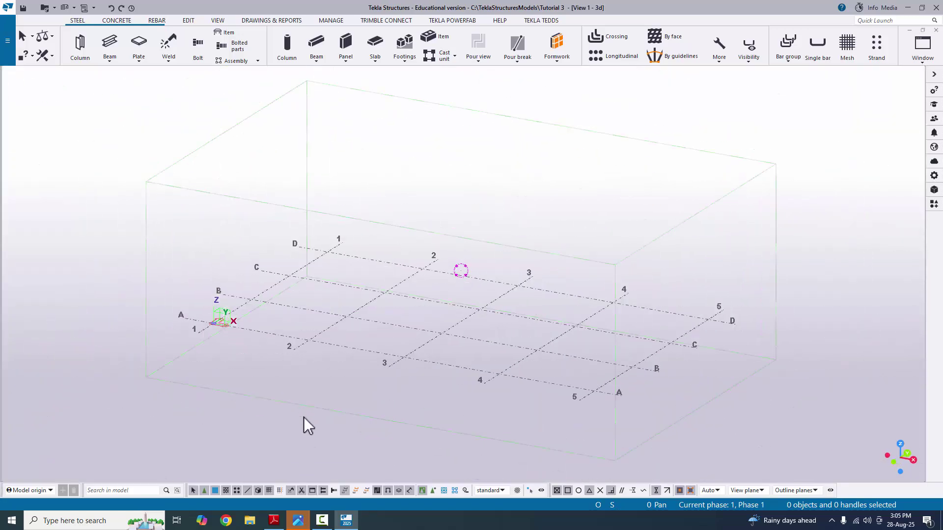
# Switch to the column and base plate PDF in Adobe Reader and examine the base plate and anchor rod details
pyautogui.click(274, 523)
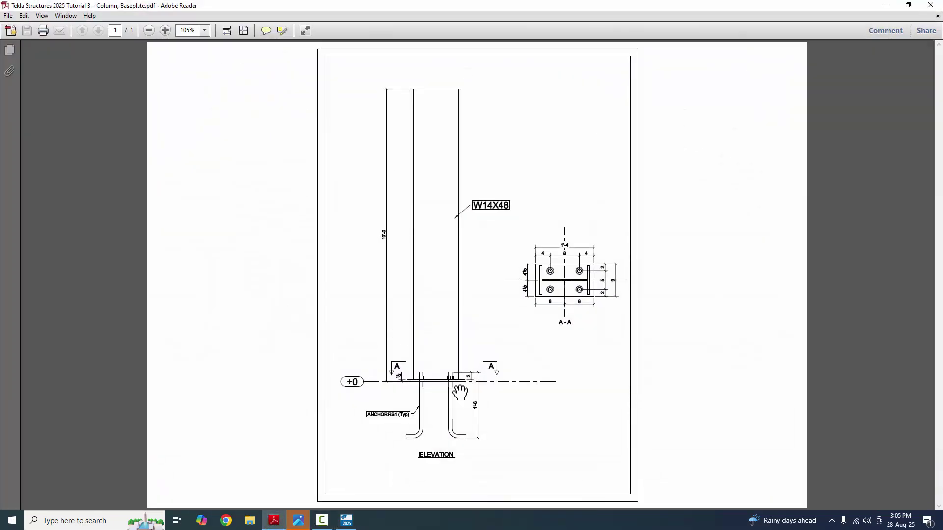
pyautogui.keyDown('ctrl'); pyautogui.scroll(2, 449, 414); pyautogui.keyUp('ctrl')
pyautogui.keyDown('ctrl'); pyautogui.scroll(-2, 446, 407); pyautogui.keyUp('ctrl')
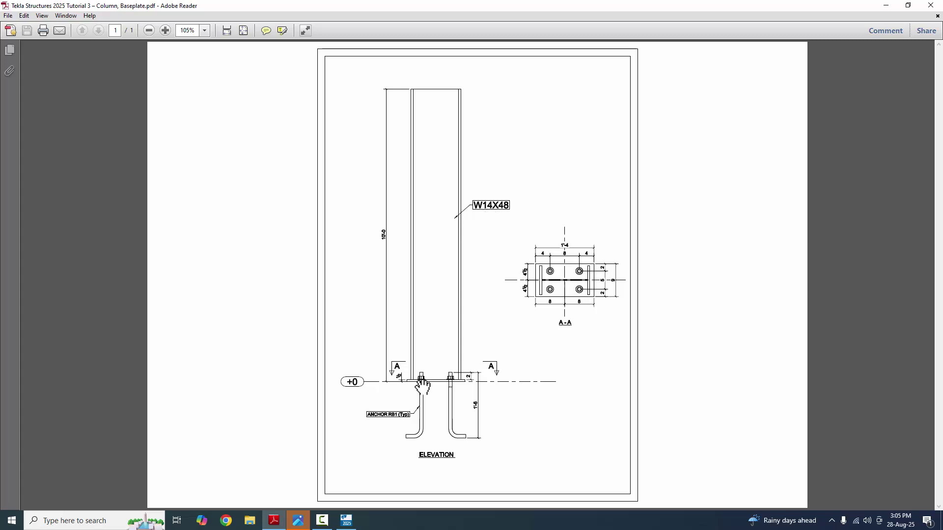
pyautogui.keyDown('ctrl'); pyautogui.scroll(5, 441, 390); pyautogui.keyUp('ctrl')
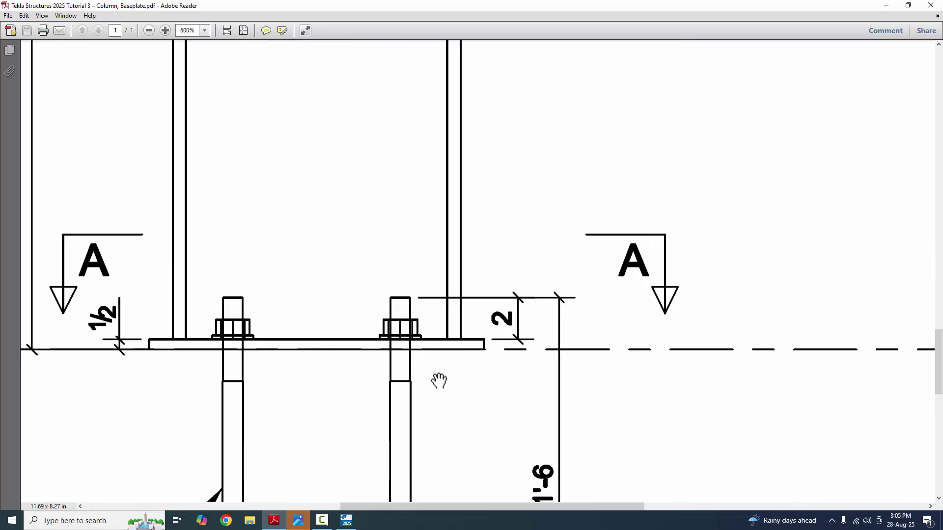
pyautogui.keyDown('ctrl'); pyautogui.scroll(-3, 437, 378); pyautogui.keyUp('ctrl')
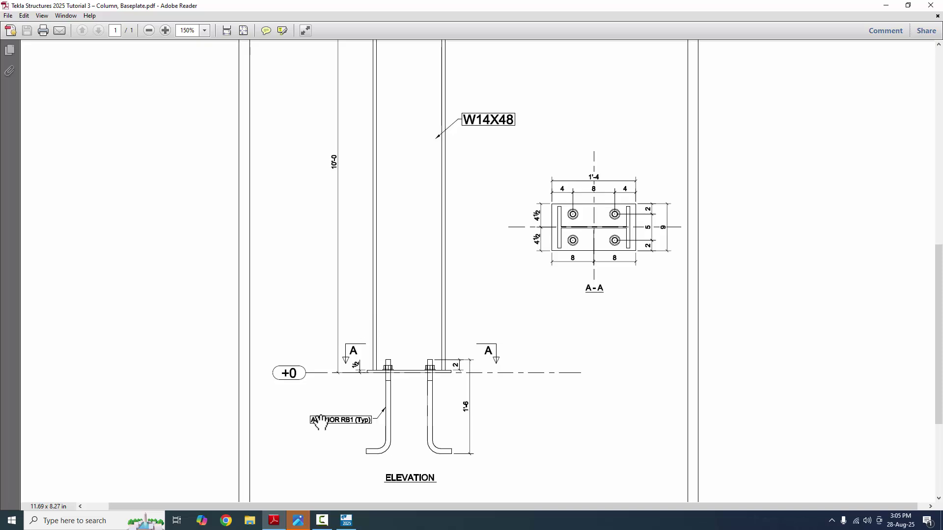
pyautogui.keyDown('ctrl'); pyautogui.scroll(-1, 375, 378); pyautogui.keyUp('ctrl')
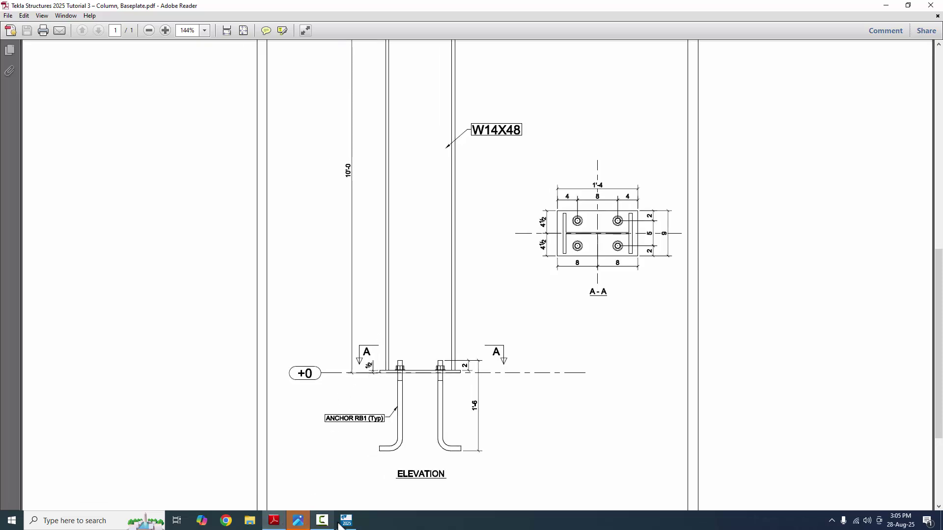
# Switch to Tekla Structures and open the properties of the rectangular grid in the 3d view
pyautogui.click(298, 520)
pyautogui.scroll(2, 328, 333)
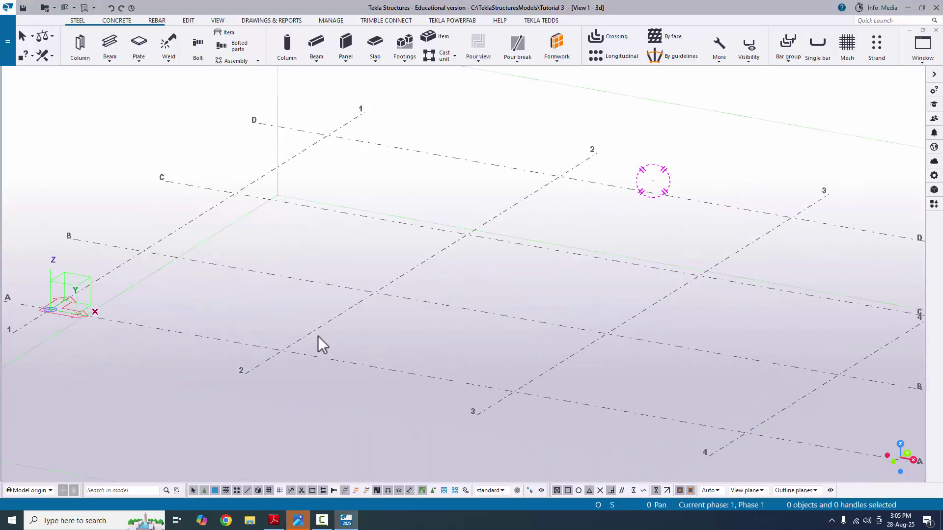
pyautogui.scroll(-2, 314, 344)
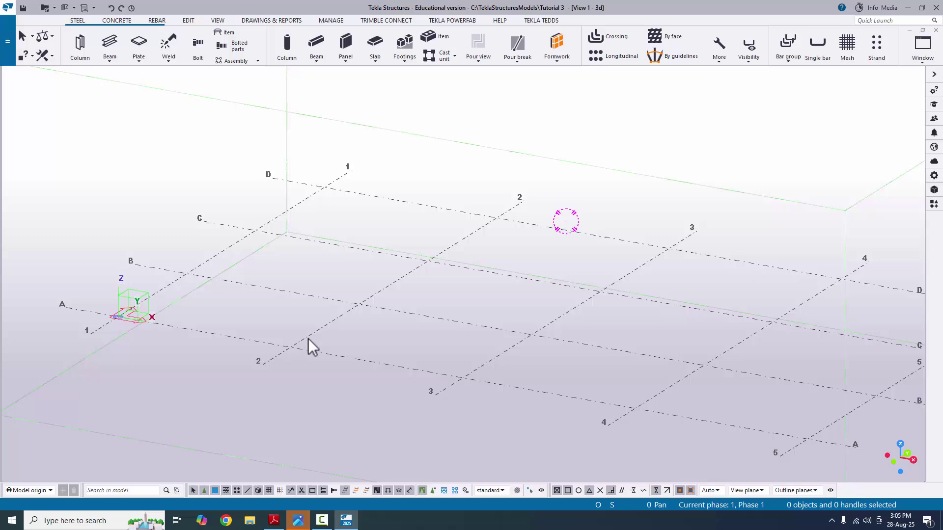
pyautogui.doubleClick(251, 340)
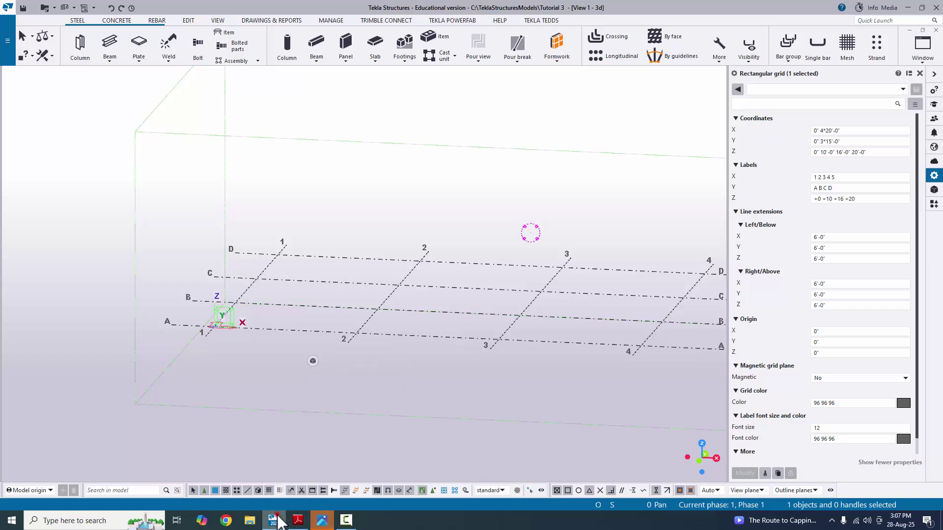
# Examine the column elevation in the PDF drawing in Adobe Reader, and return to Tekla Structures
pyautogui.click(279, 522)
pyautogui.scroll(-3, 412, 295)
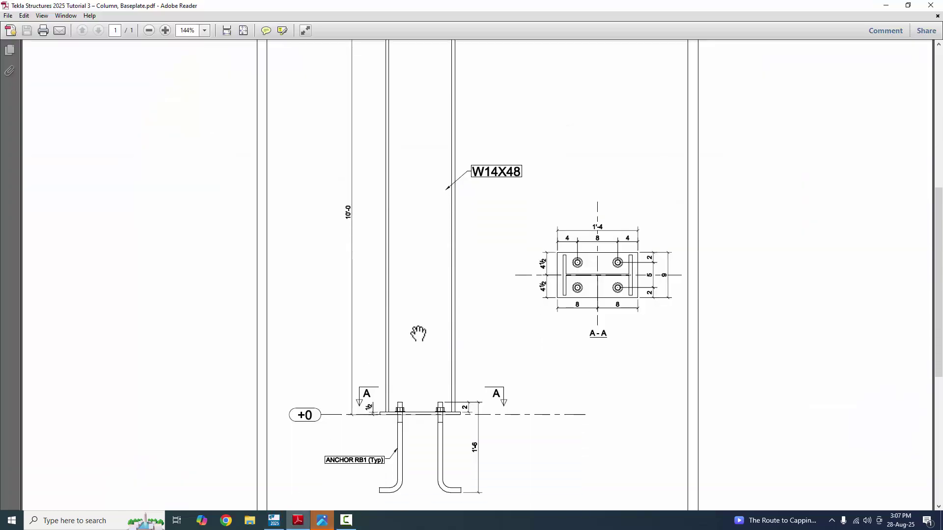
pyautogui.scroll(-1, 418, 333)
pyautogui.click(273, 521)
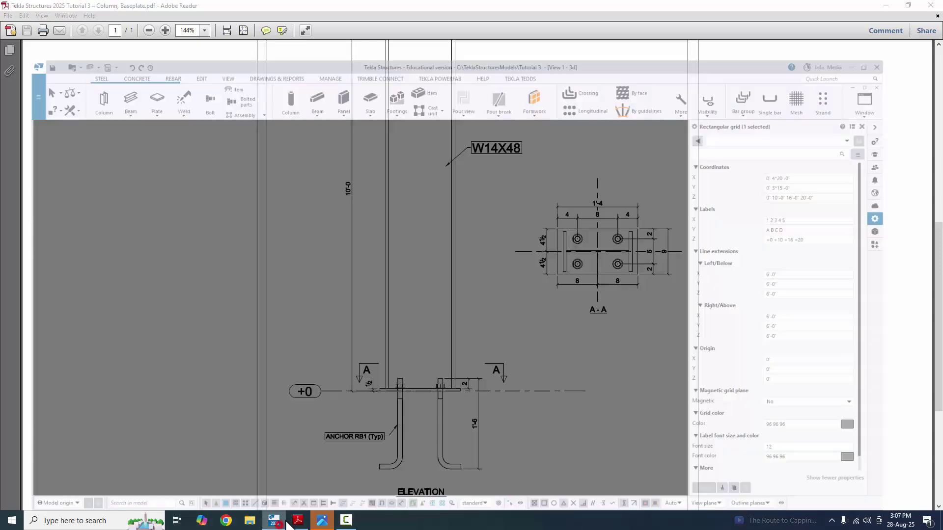
# Set the rectangular grid's coordinates to 0 for X, 0 for Y and 0 10' for Z
pyautogui.scroll(-5, 397, 339)
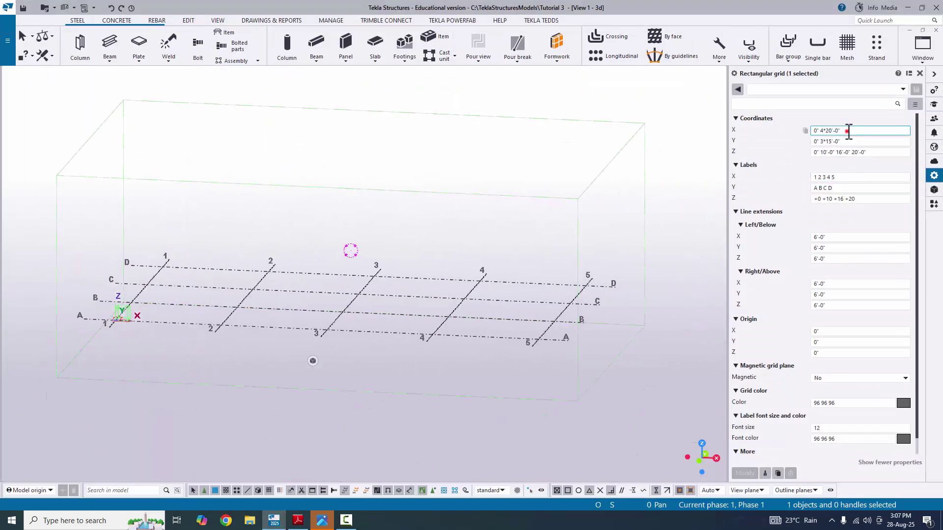
pyautogui.tripleClick(847, 130)
pyautogui.write('0')
pyautogui.tripleClick(854, 141)
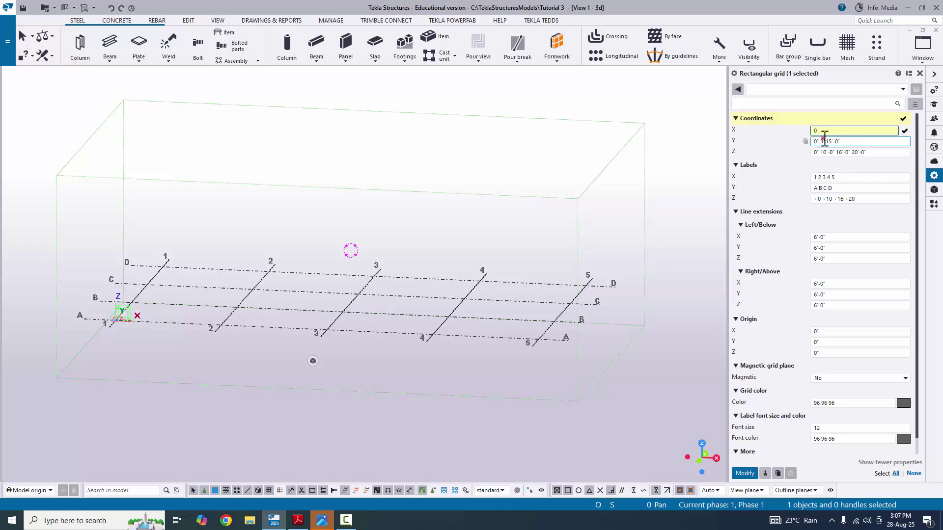
pyautogui.write('0')
pyautogui.click(882, 153)
pyautogui.moveTo(879, 153); pyautogui.dragTo(807, 152)
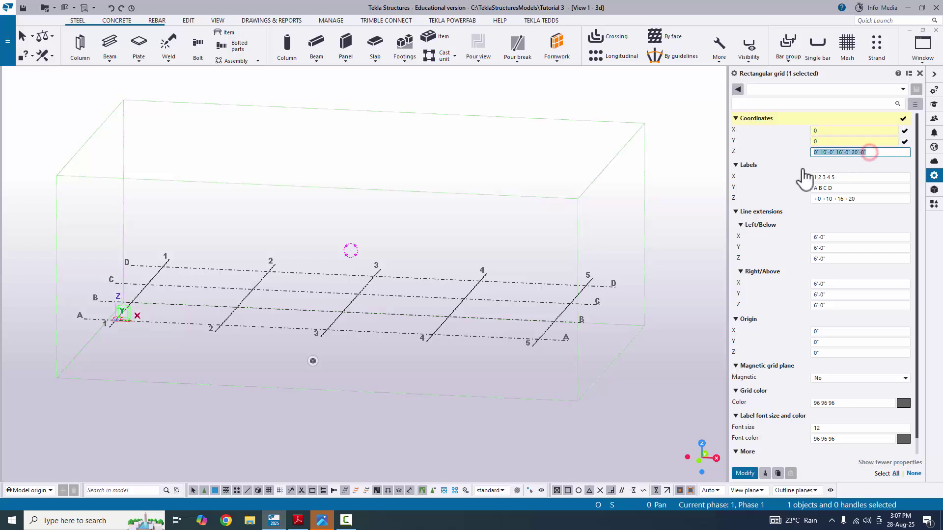
pyautogui.write('0 10')
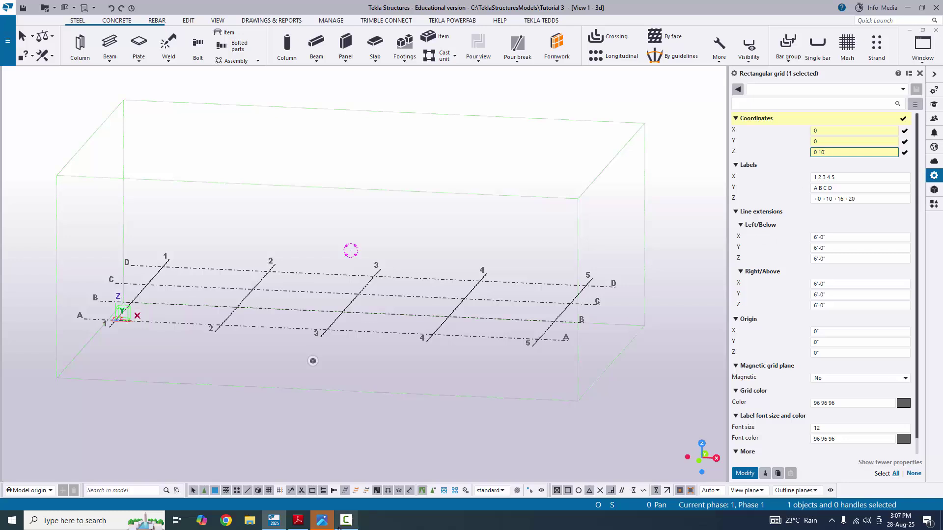
# Check the column height and base level in the PDF elevation in Adobe Reader, and return to Tekla Structures
pyautogui.click(298, 520)
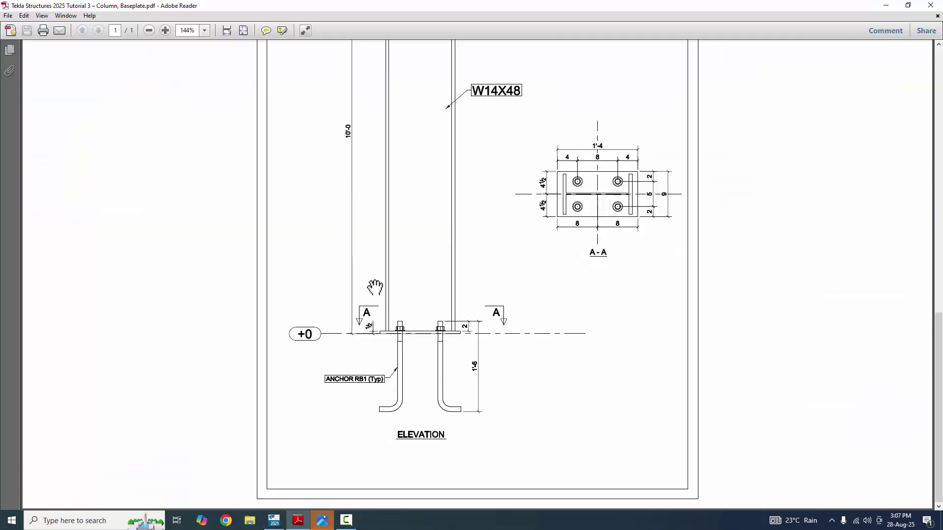
pyautogui.scroll(5, 374, 287)
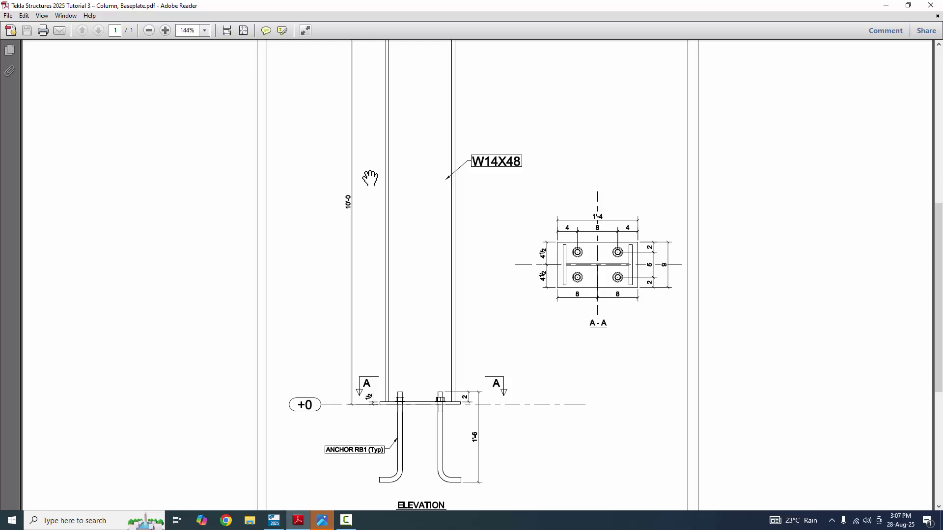
pyautogui.click(273, 520)
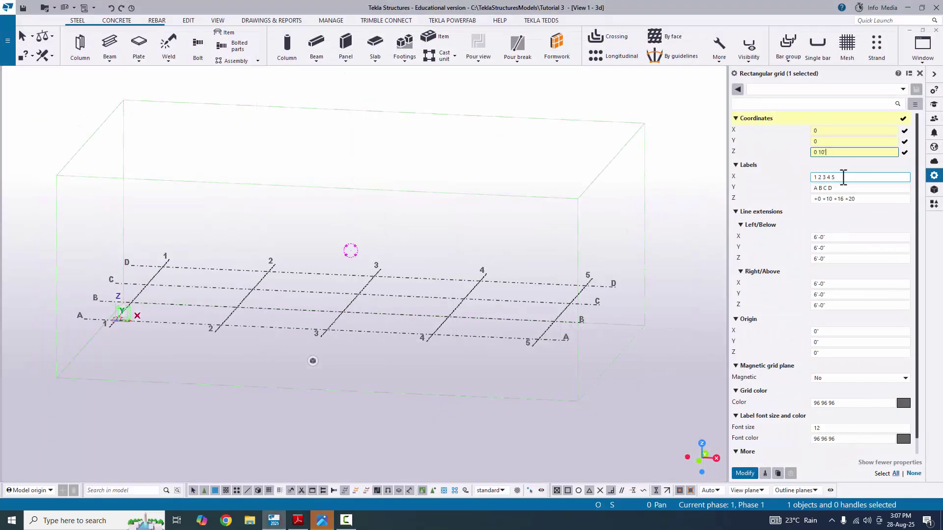
# Set the grid labels to 1 for X, A for Y and +0 +10' for Z, and apply the changes to the grid
pyautogui.click(843, 177)
pyautogui.write('1')
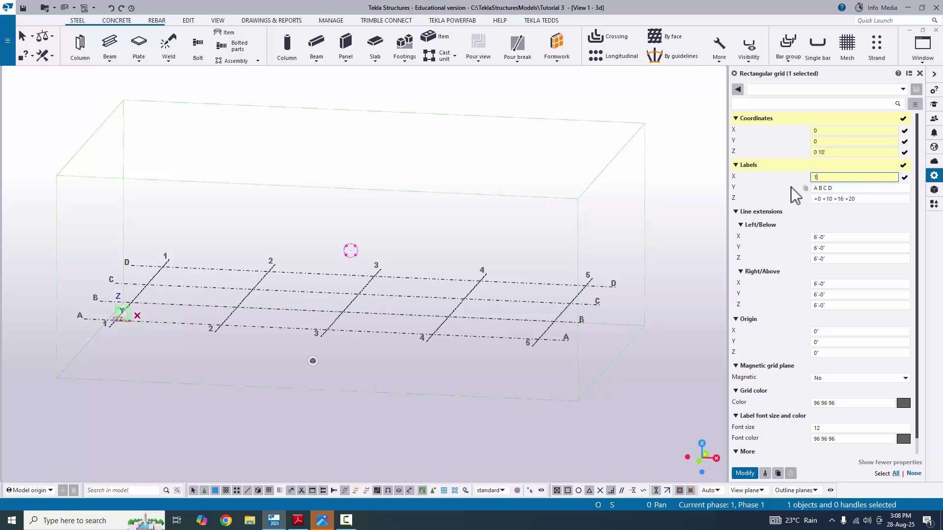
pyautogui.press('Tab')
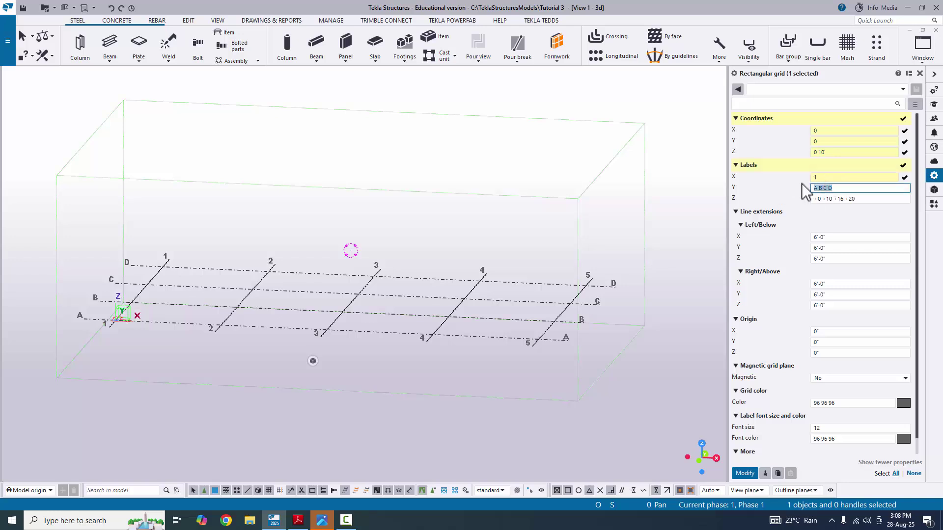
pyautogui.write('A')
pyautogui.press('Tab')
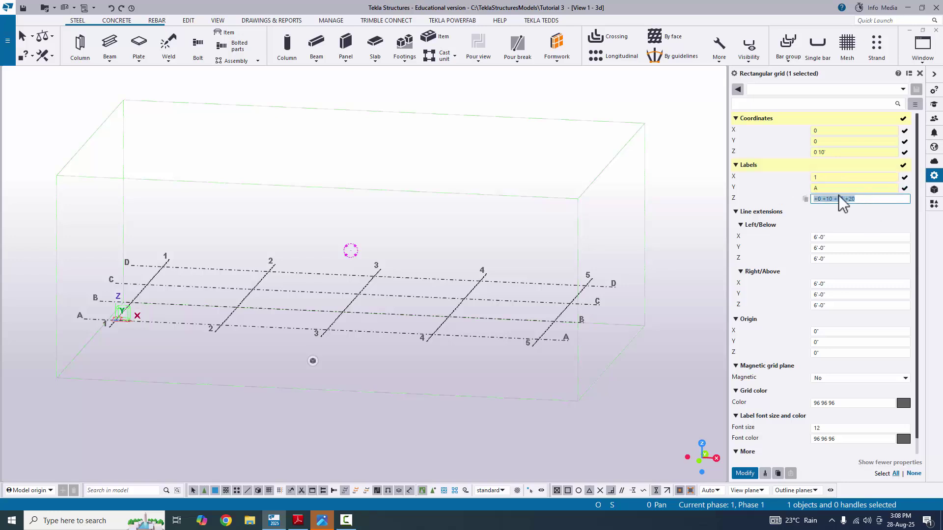
pyautogui.moveTo(833, 199); pyautogui.dragTo(871, 202)
pyautogui.press('BackSpace')
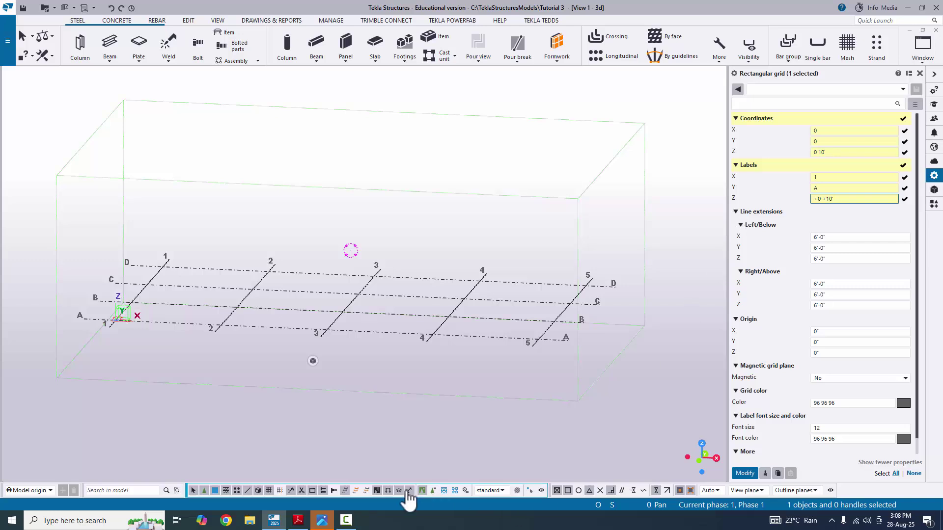
pyautogui.click(745, 473)
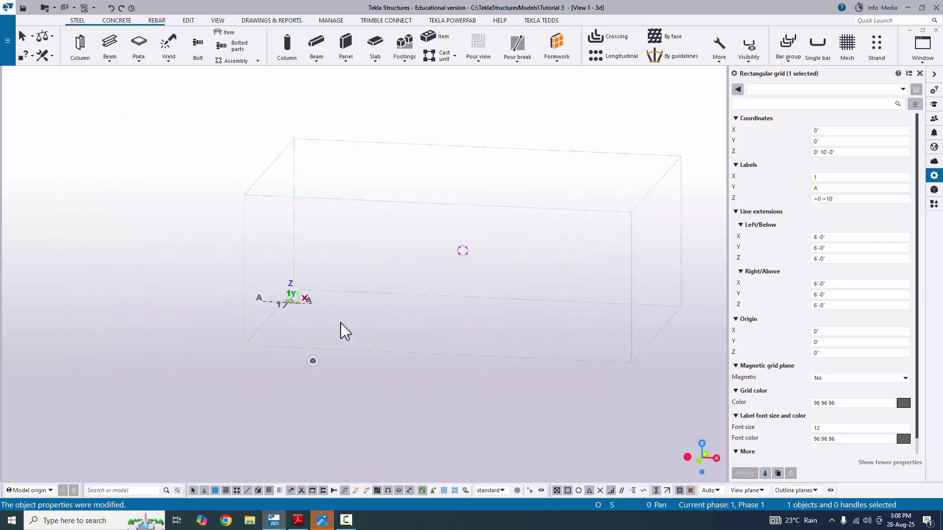
# Hide the grid properties and fit the work area to the entire model
pyautogui.scroll(6, 345, 332)
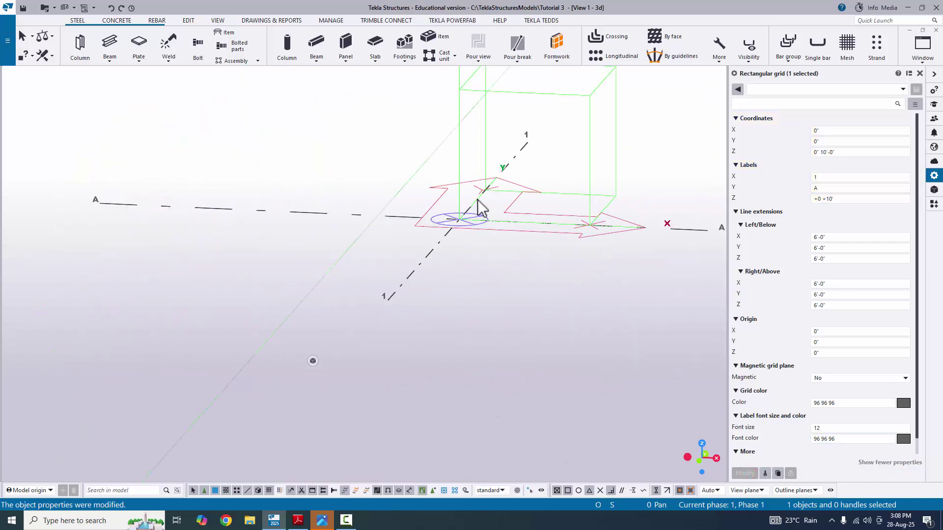
pyautogui.scroll(-10, 481, 208)
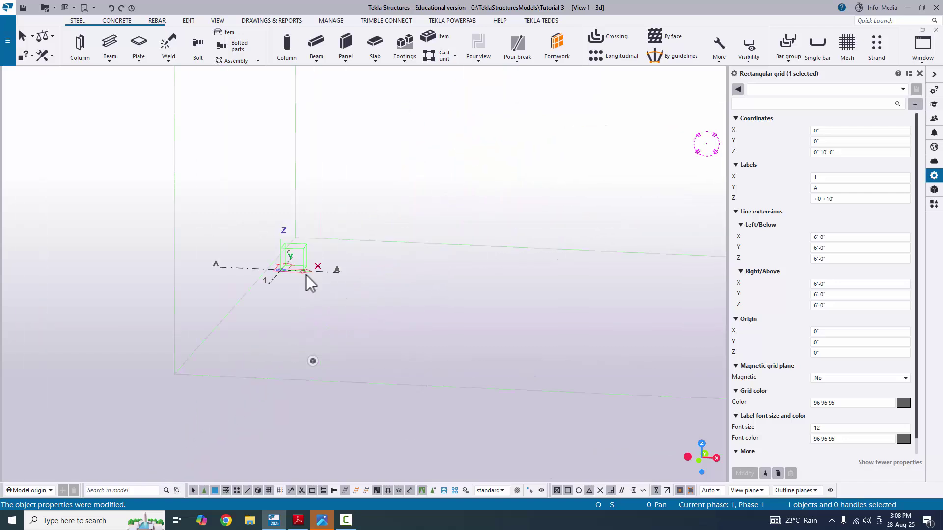
pyautogui.scroll(-5, 344, 275)
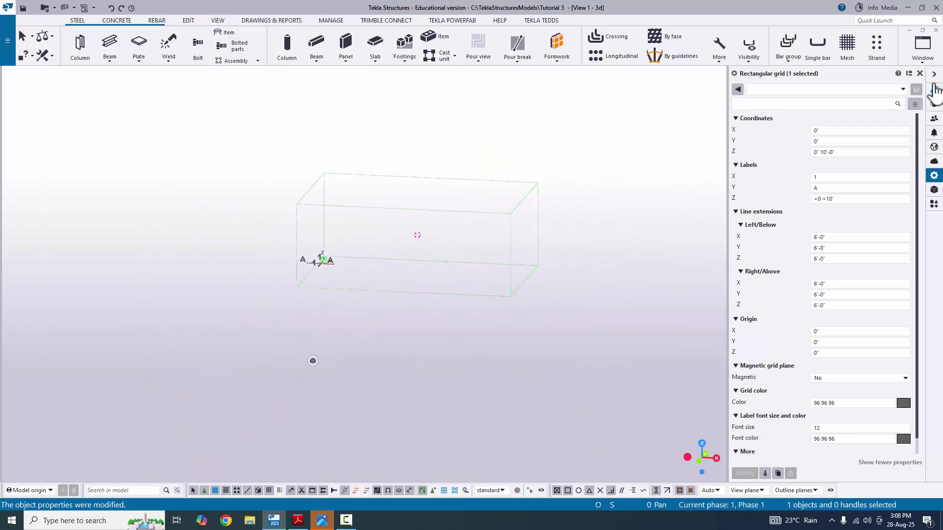
pyautogui.click(934, 90)
pyautogui.scroll(4, 446, 262)
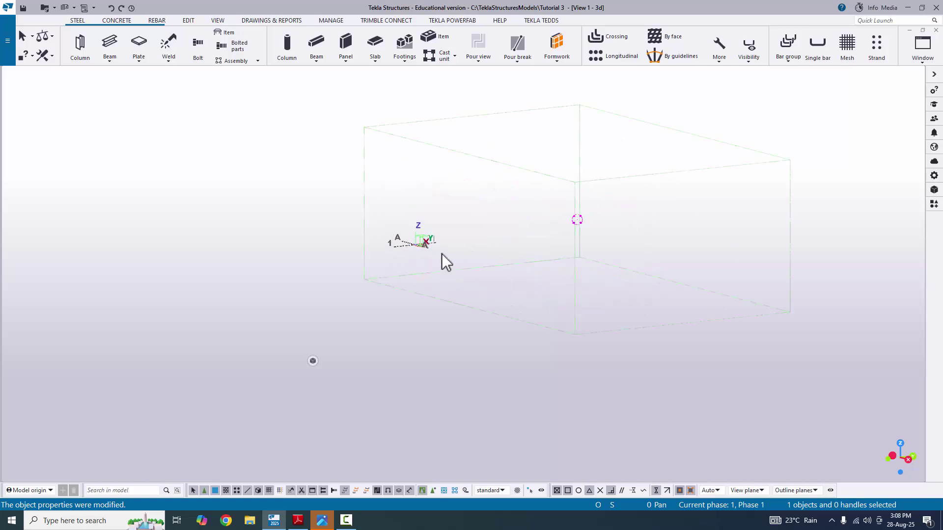
pyautogui.keyDown('ctrl'); pyautogui.moveTo(446, 263); pyautogui.dragTo(560, 279, button='middle'); pyautogui.keyUp('ctrl')
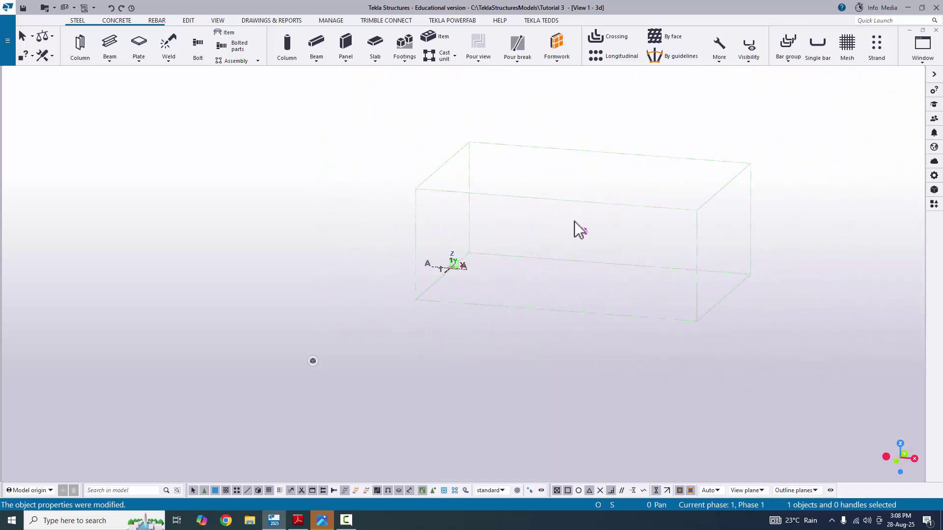
pyautogui.rightClick(772, 141)
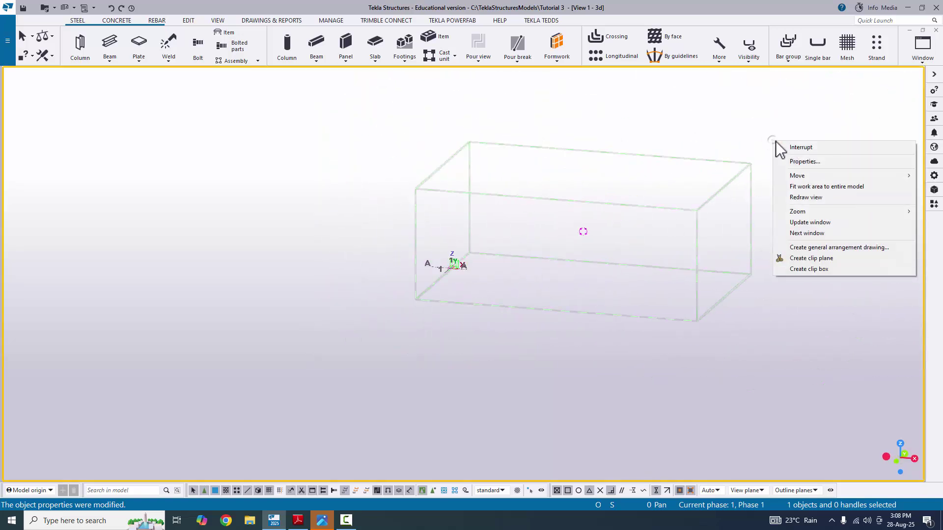
pyautogui.click(802, 187)
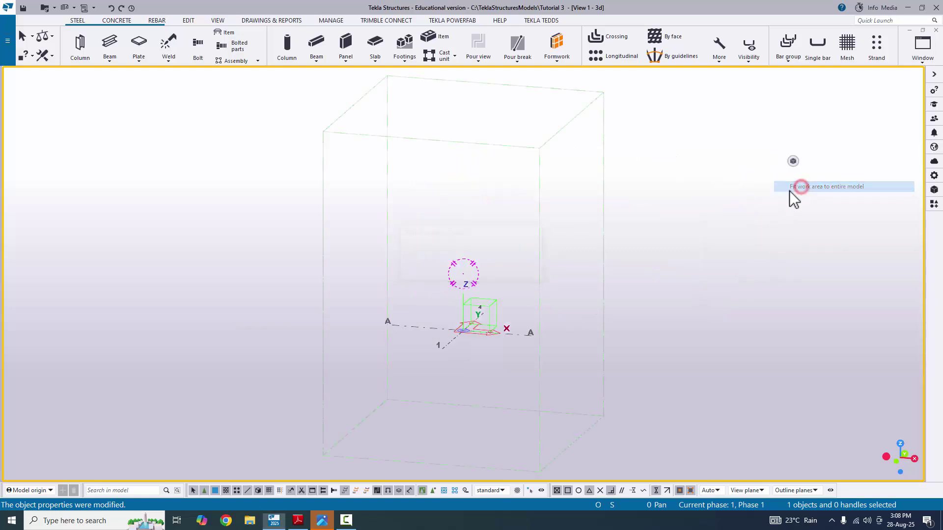
# Create a steel column at the intersection of grid lines A and 1, expand the work area to include it, and end the command
pyautogui.keyDown('ctrl'); pyautogui.moveTo(452, 358); pyautogui.dragTo(578, 265, button='middle'); pyautogui.keyUp('ctrl')
pyautogui.scroll(3, 578, 265)
pyautogui.keyDown('ctrl'); pyautogui.moveTo(459, 279); pyautogui.dragTo(446, 332, button='middle'); pyautogui.keyUp('ctrl')
pyautogui.click(77, 21)
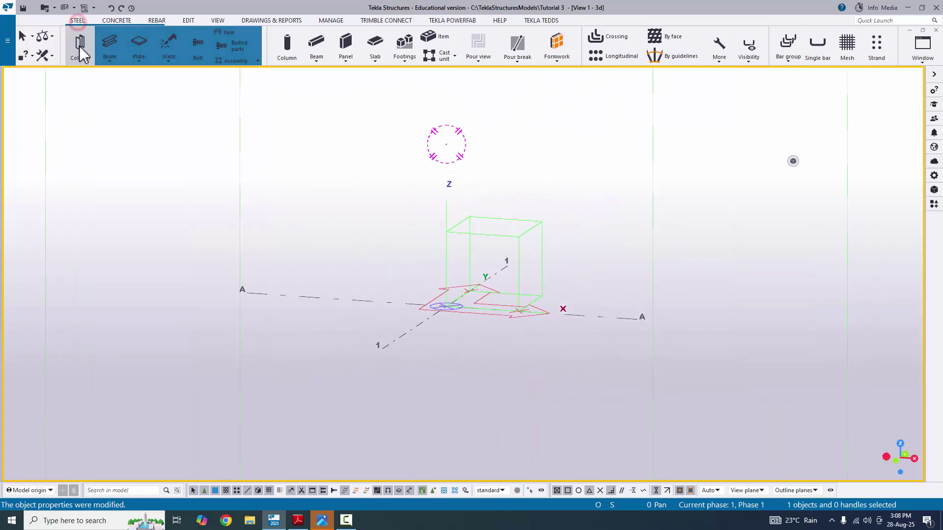
pyautogui.click(80, 48)
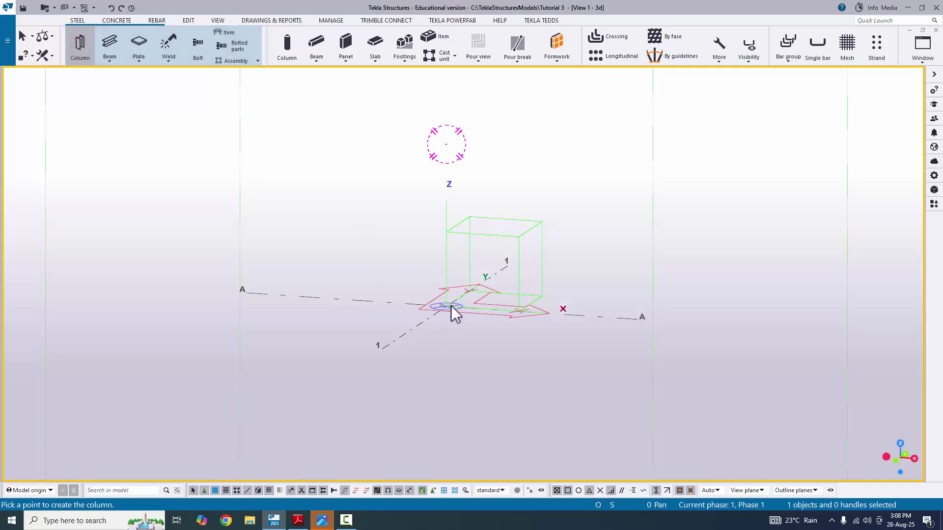
pyautogui.moveTo(451, 305); pyautogui.dragTo(432, 332, button='middle')
pyautogui.scroll(5, 364, 404)
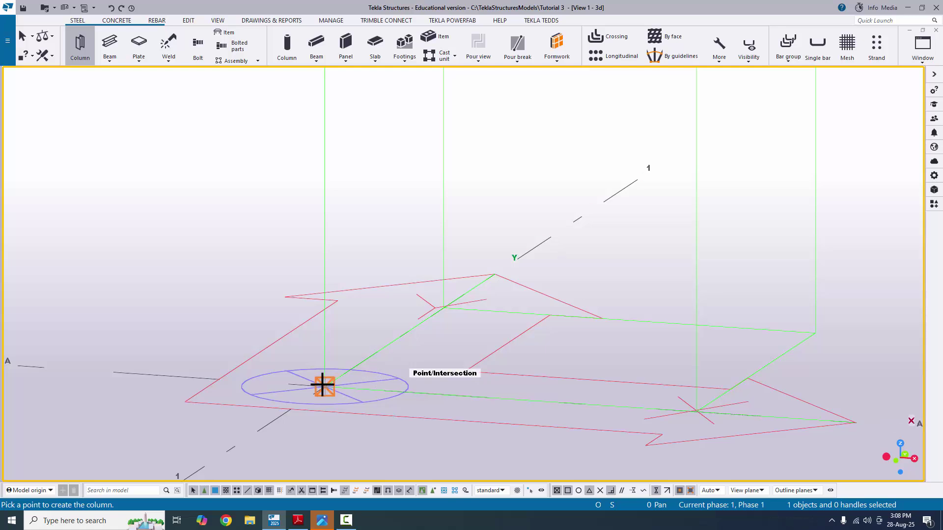
pyautogui.click(322, 384)
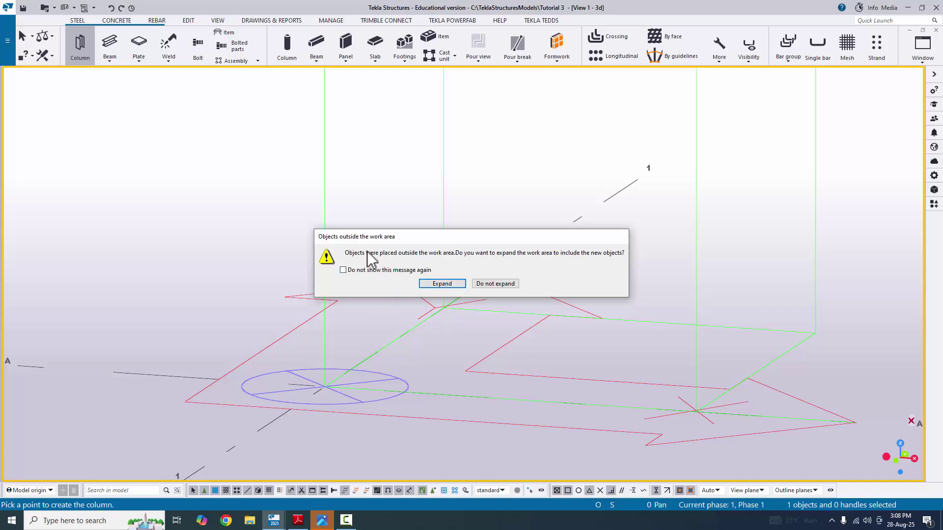
pyautogui.click(442, 284)
pyautogui.scroll(-4, 440, 280)
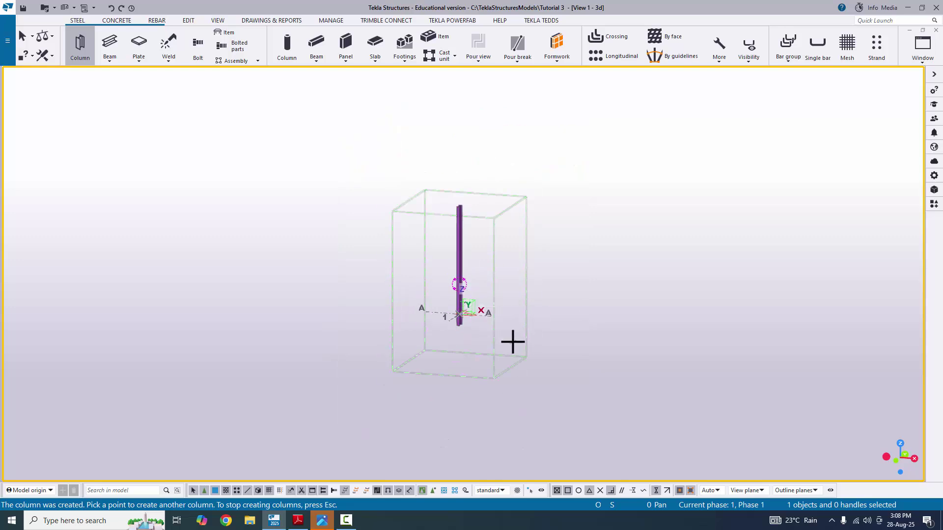
pyautogui.keyDown('ctrl'); pyautogui.moveTo(430, 348); pyautogui.dragTo(406, 332, button='middle'); pyautogui.keyUp('ctrl')
pyautogui.scroll(5, 488, 309)
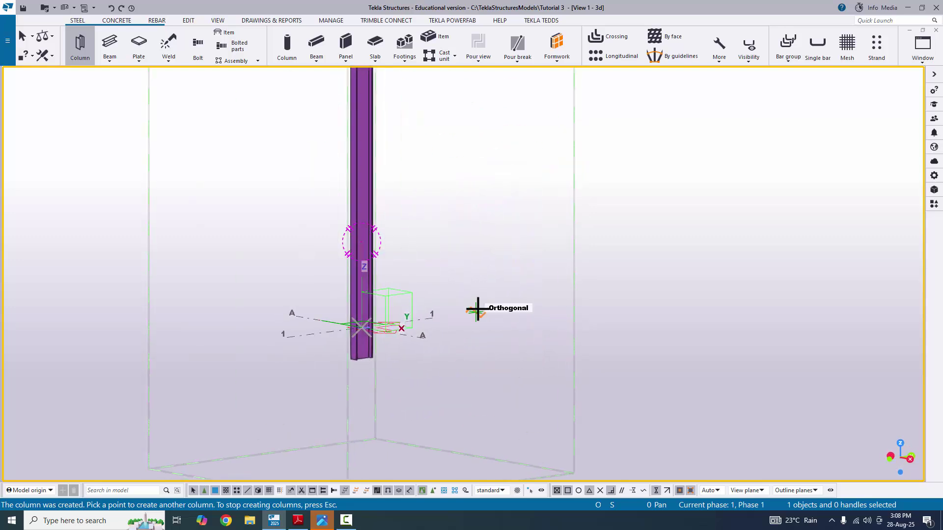
pyautogui.rightClick(510, 183)
pyautogui.click(538, 190)
# Open the properties of the steel column at grid intersection A-1
pyautogui.scroll(-4, 495, 269)
pyautogui.keyDown('ctrl'); pyautogui.moveTo(495, 269); pyautogui.dragTo(412, 220, button='middle'); pyautogui.keyUp('ctrl')
pyautogui.scroll(4, 502, 255)
pyautogui.scroll(3, 417, 219)
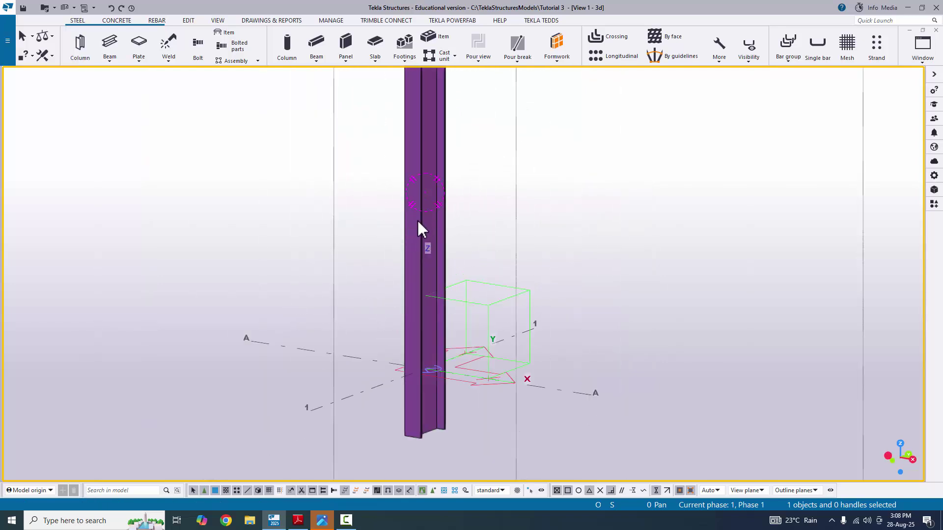
pyautogui.doubleClick(419, 234)
pyautogui.keyDown('ctrl'); pyautogui.moveTo(433, 253); pyautogui.dragTo(524, 323, button='middle'); pyautogui.keyUp('ctrl')
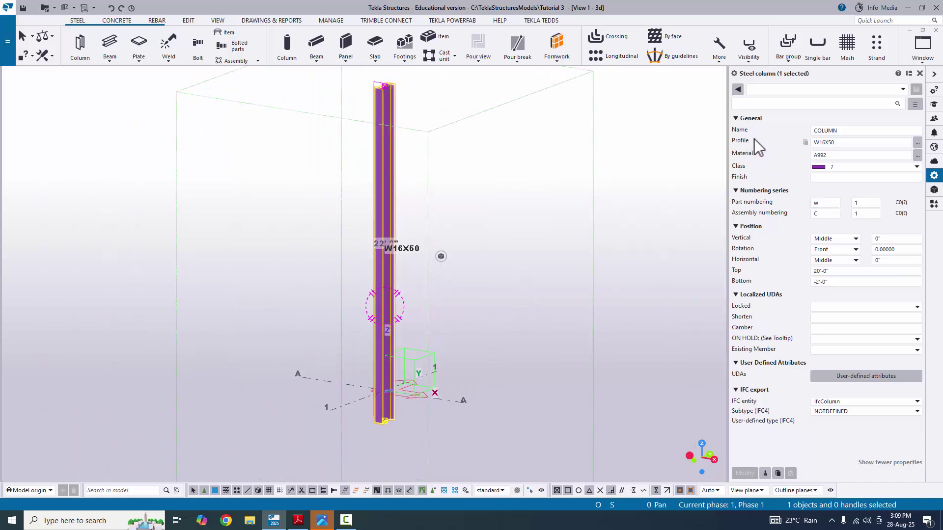
pyautogui.click(838, 131)
# Check the section in the PDF drawing, change the steel column's profile to W14X48 from the profile catalog, and apply the change
pyautogui.click(296, 521)
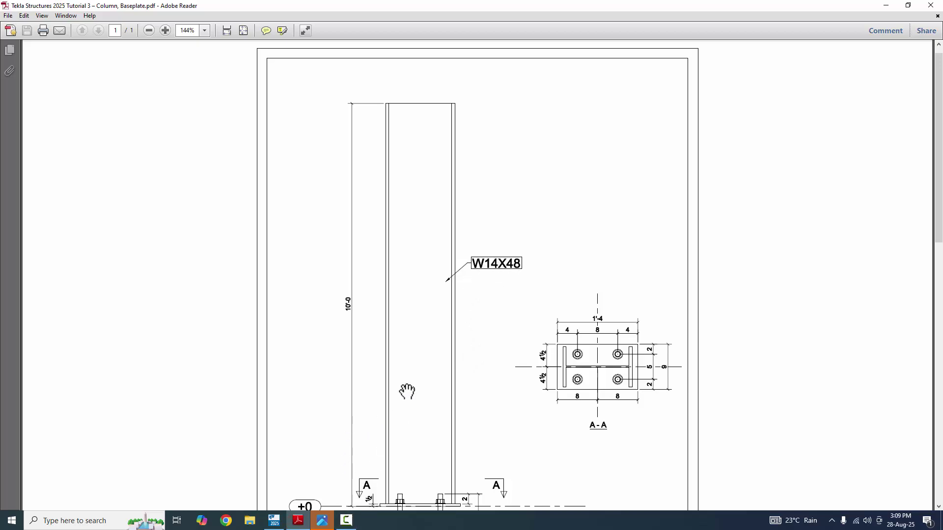
pyautogui.hotkey('alt', 'Tab')
pyautogui.click(917, 144)
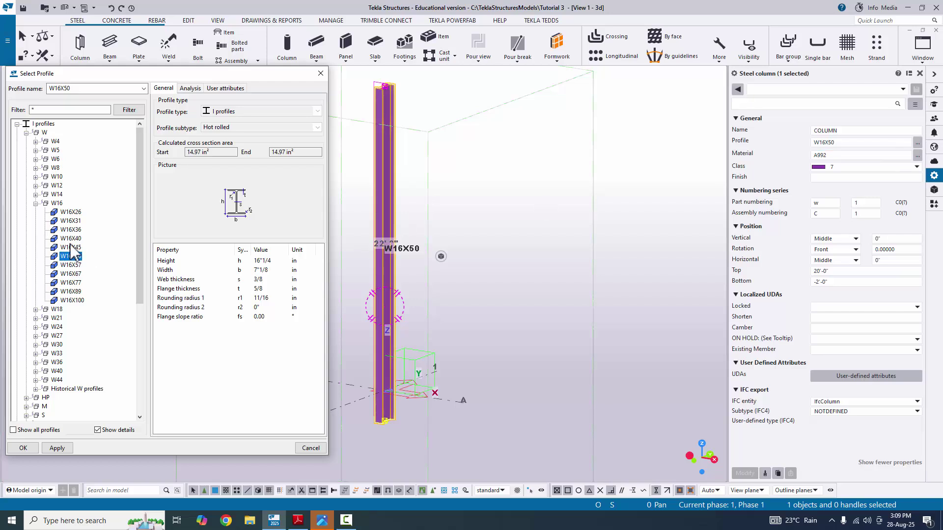
pyautogui.click(35, 203)
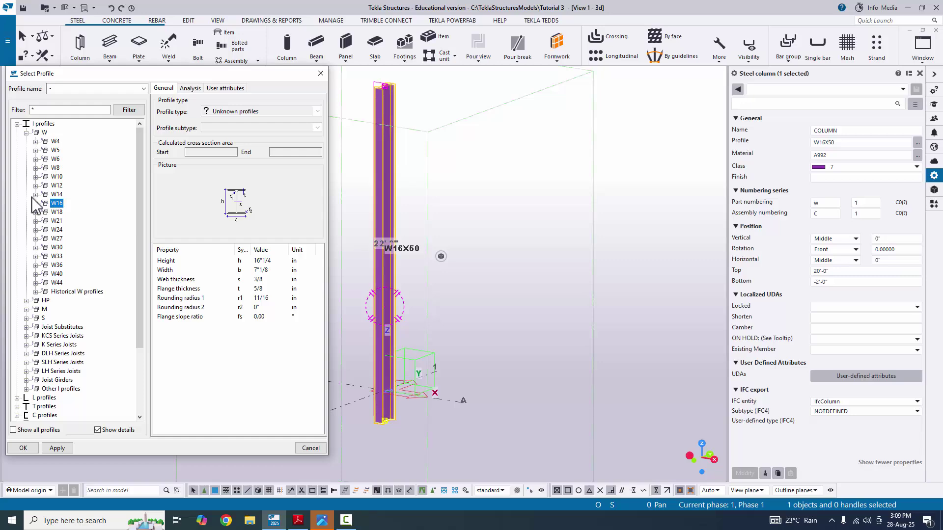
pyautogui.click(35, 194)
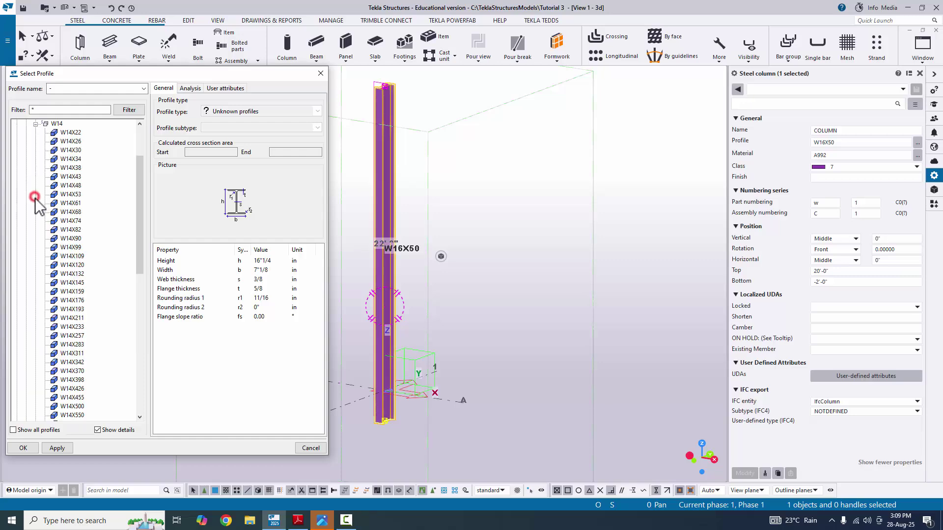
pyautogui.click(72, 186)
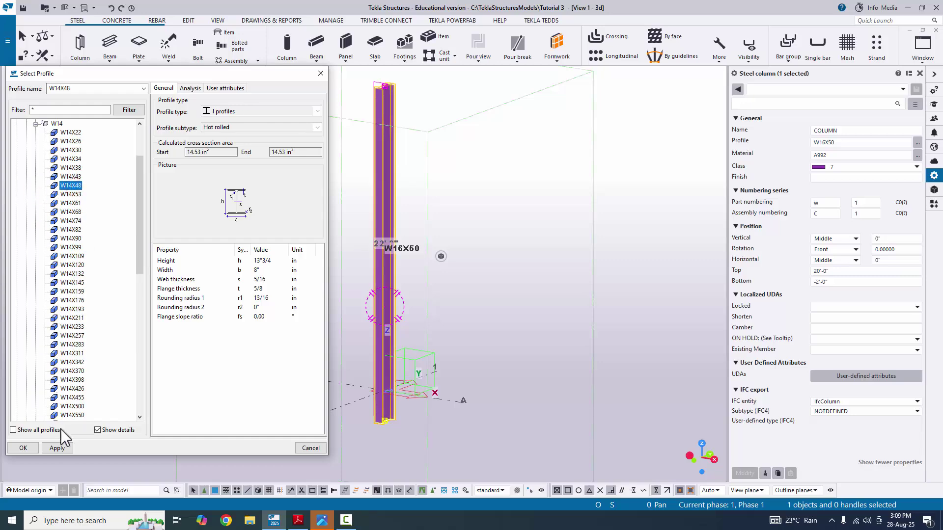
pyautogui.click(58, 448)
pyautogui.click(23, 447)
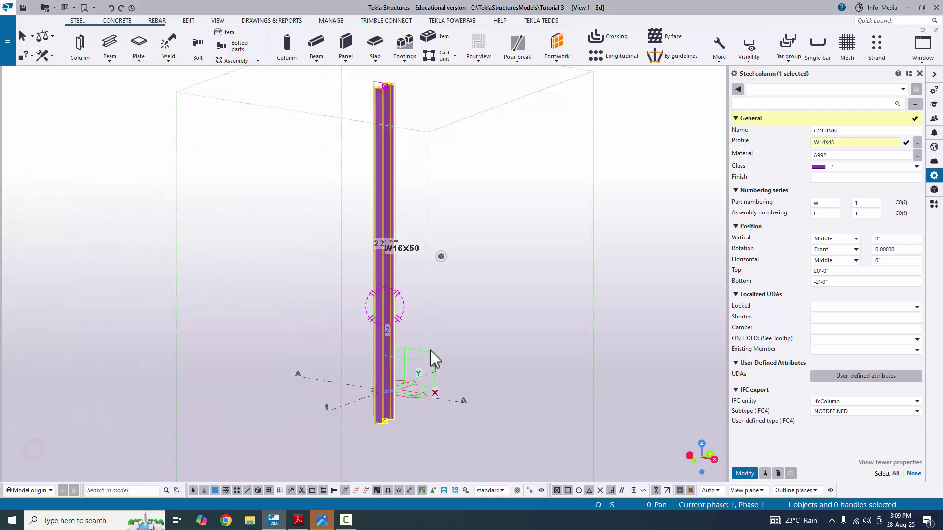
pyautogui.moveTo(431, 358); pyautogui.dragTo(364, 368, button='middle')
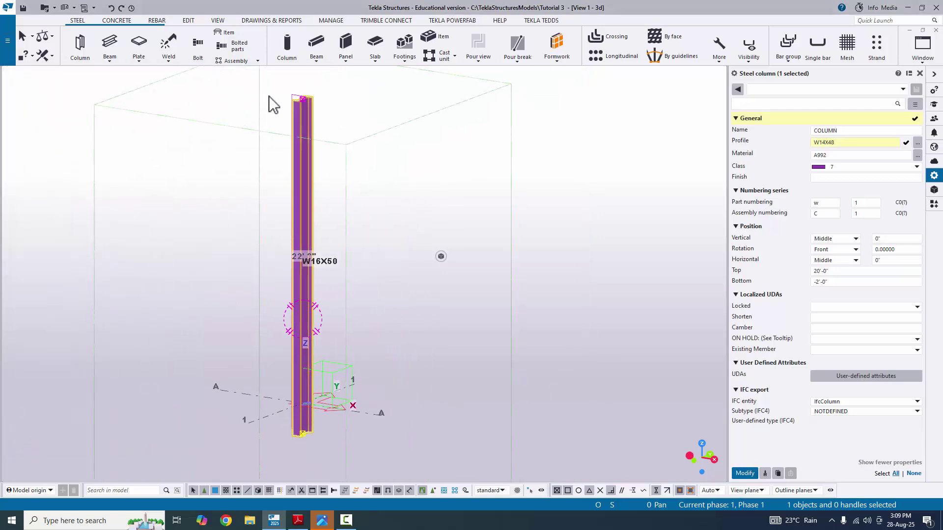
pyautogui.scroll(5, 294, 113)
pyautogui.click(745, 472)
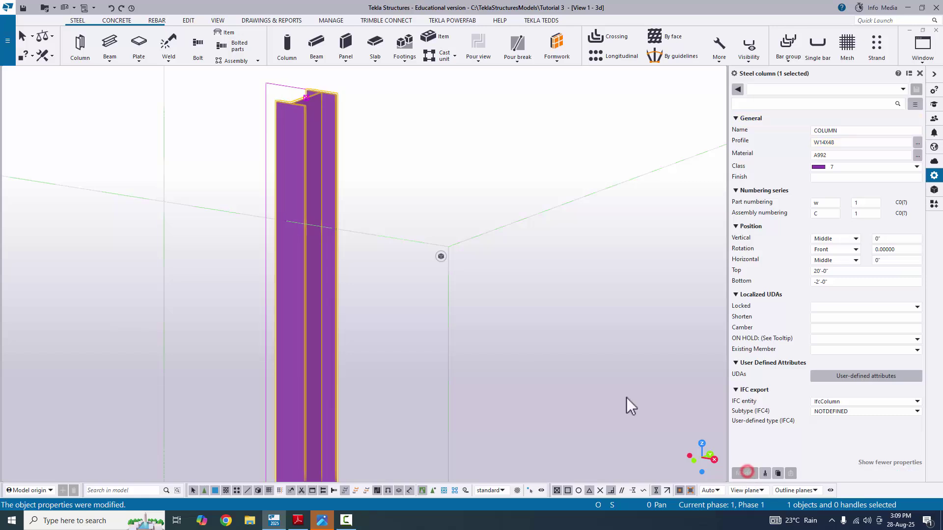
# Inspect the modified column, then check its height and base level in the PDF drawing and return to the Tekla Structures model
pyautogui.scroll(6, 299, 207)
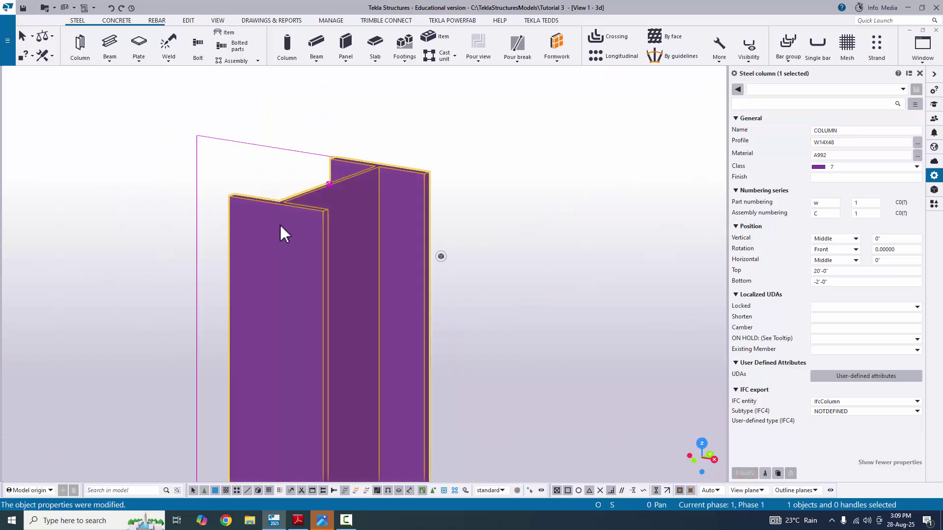
pyautogui.scroll(-2, 280, 224)
pyautogui.keyDown('ctrl'); pyautogui.moveTo(280, 225); pyautogui.dragTo(351, 285, button='middle'); pyautogui.keyUp('ctrl')
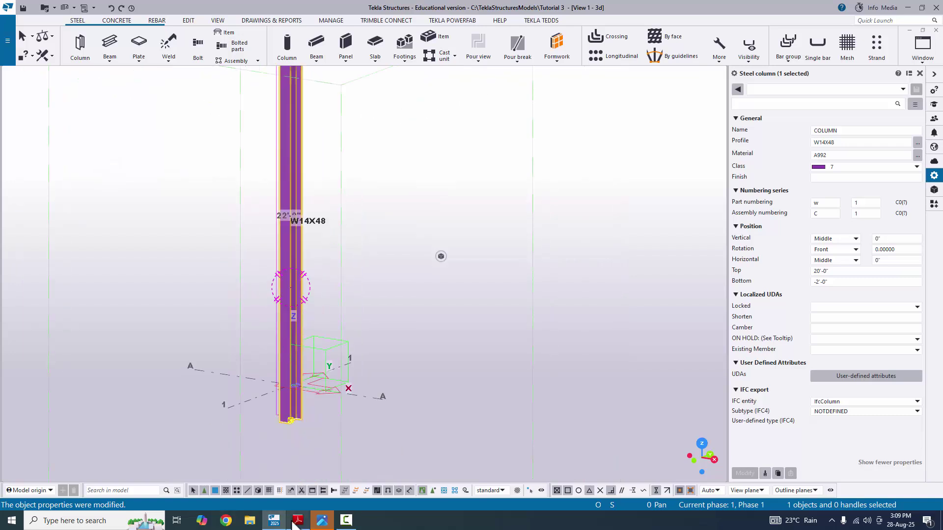
pyautogui.click(295, 522)
pyautogui.scroll(-4, 343, 344)
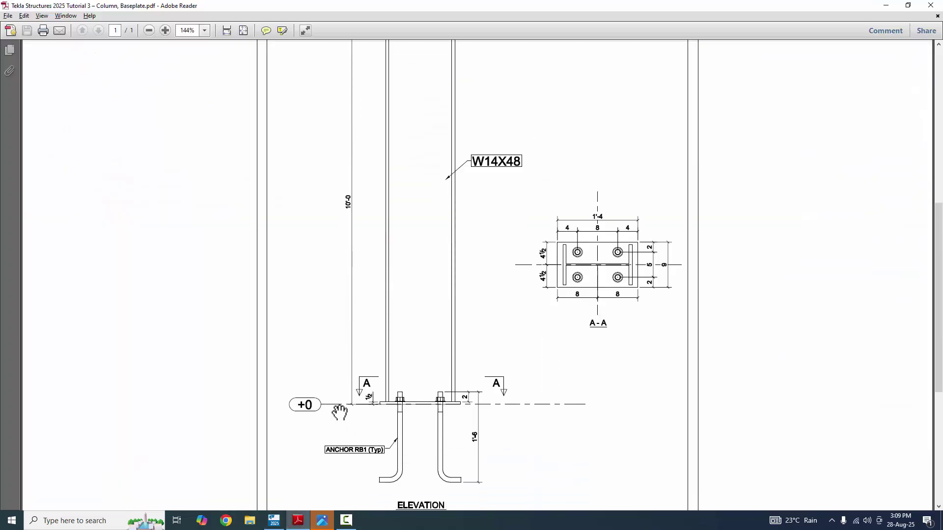
pyautogui.scroll(1, 341, 413)
pyautogui.scroll(4, 346, 319)
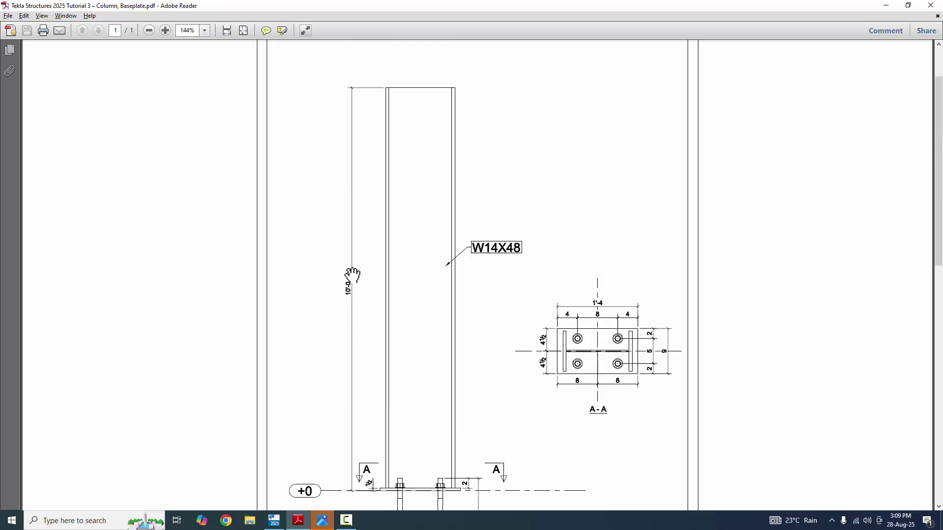
pyautogui.click(283, 523)
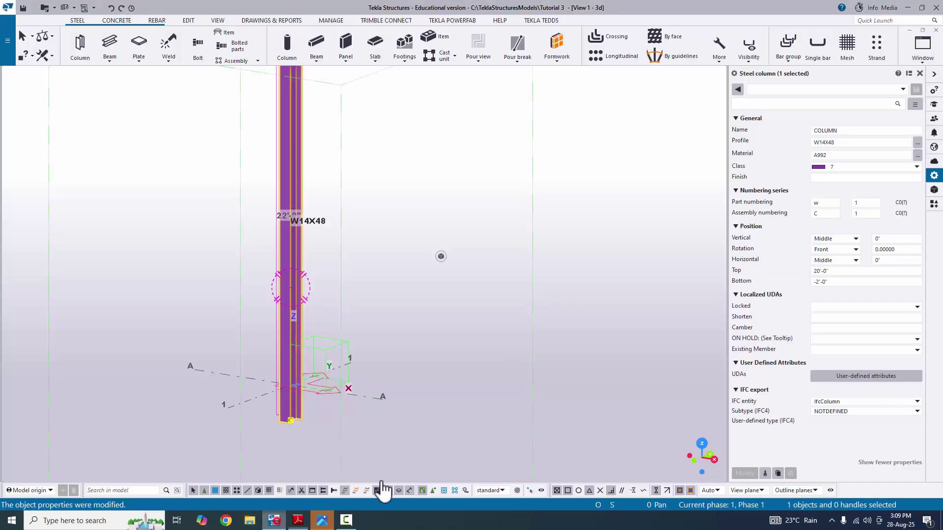
# Set the column's top level to 10' and its bottom level to 0, and apply the changes
pyautogui.click(813, 272)
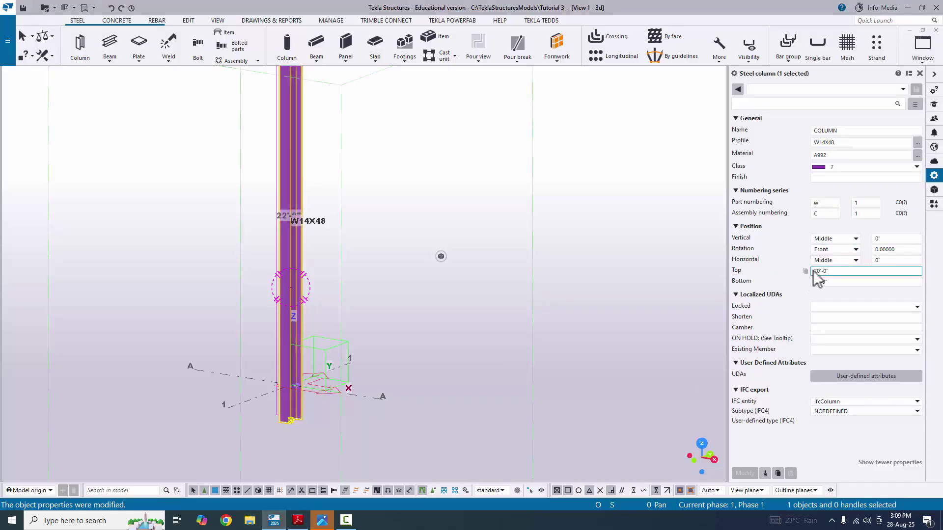
pyautogui.doubleClick(833, 272)
pyautogui.write("10'")
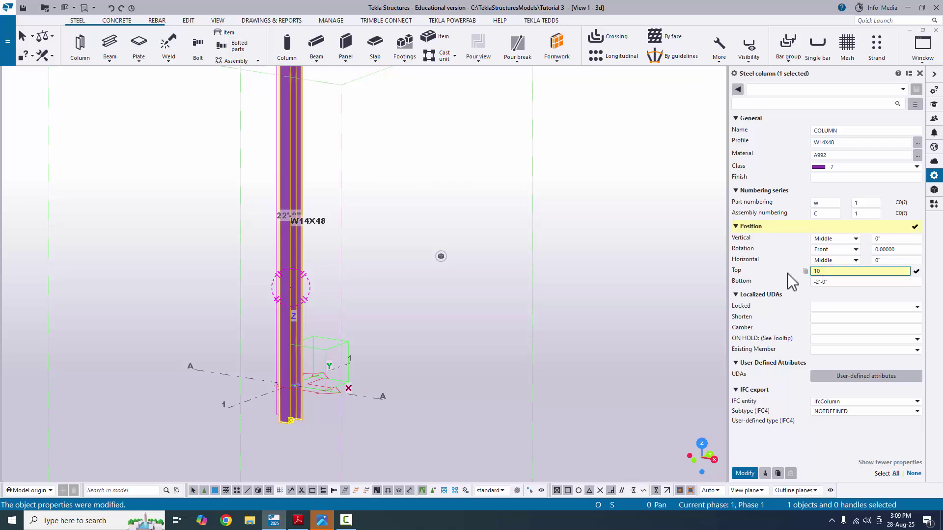
pyautogui.click(834, 282)
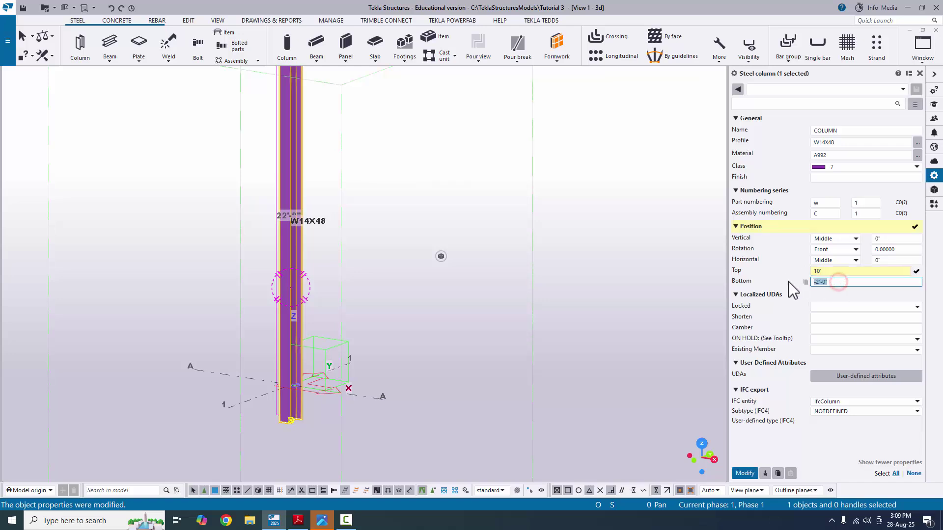
pyautogui.write('0')
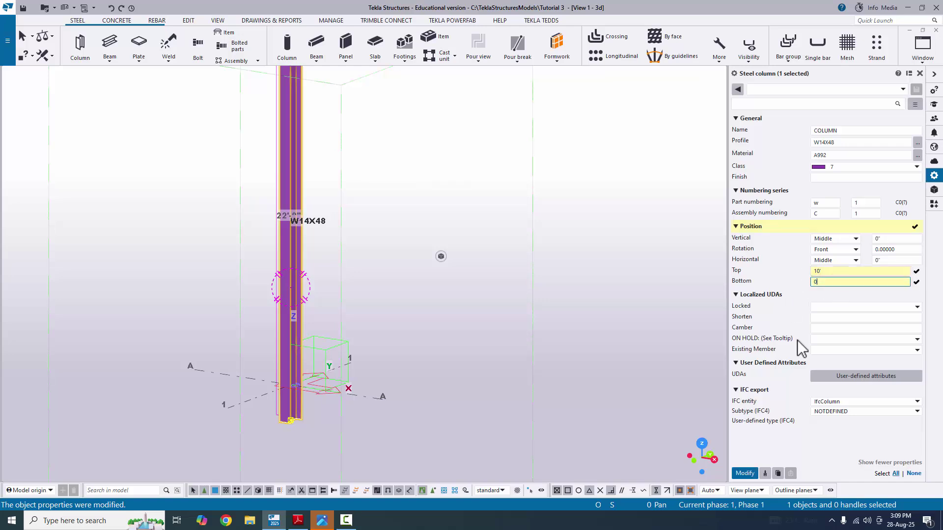
pyautogui.click(744, 473)
pyautogui.moveTo(282, 345); pyautogui.dragTo(301, 389, button='middle')
# Hide the column properties and fit the work area to the entire model
pyautogui.click(928, 74)
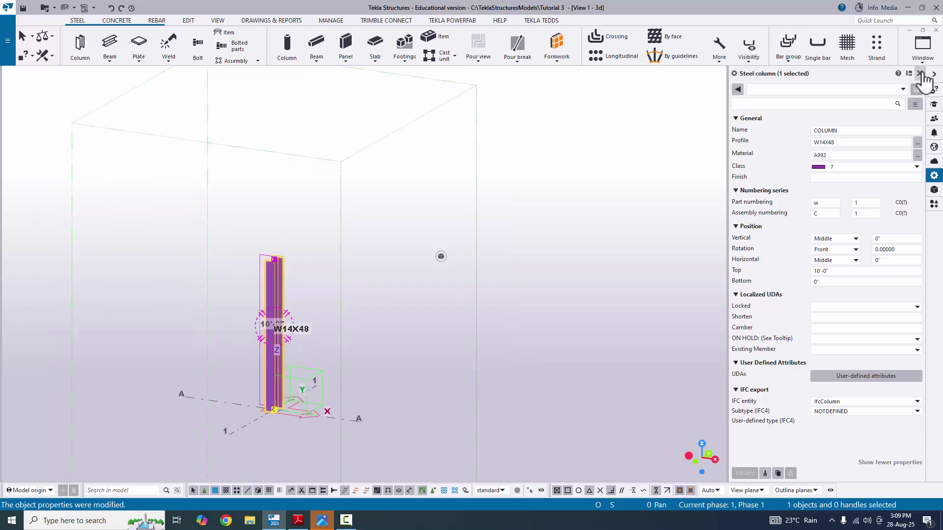
pyautogui.rightClick(514, 283)
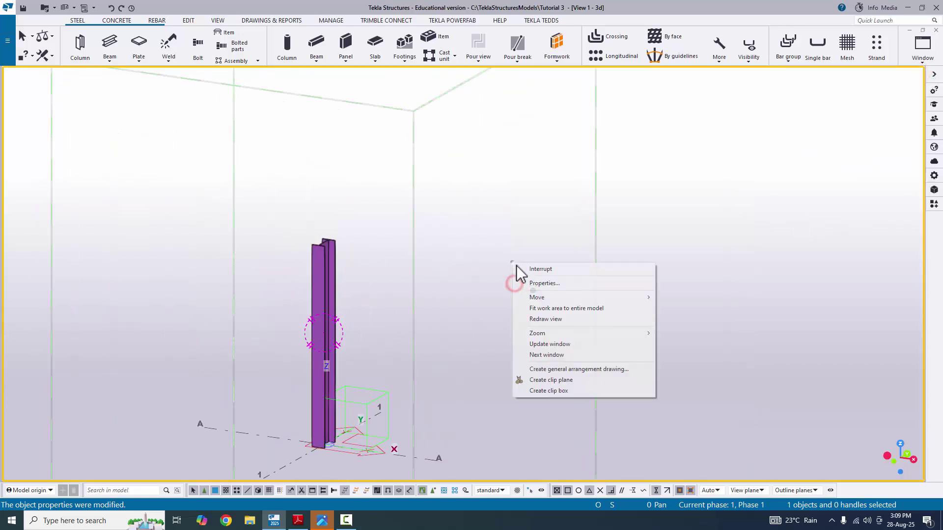
pyautogui.click(535, 307)
pyautogui.scroll(5, 517, 310)
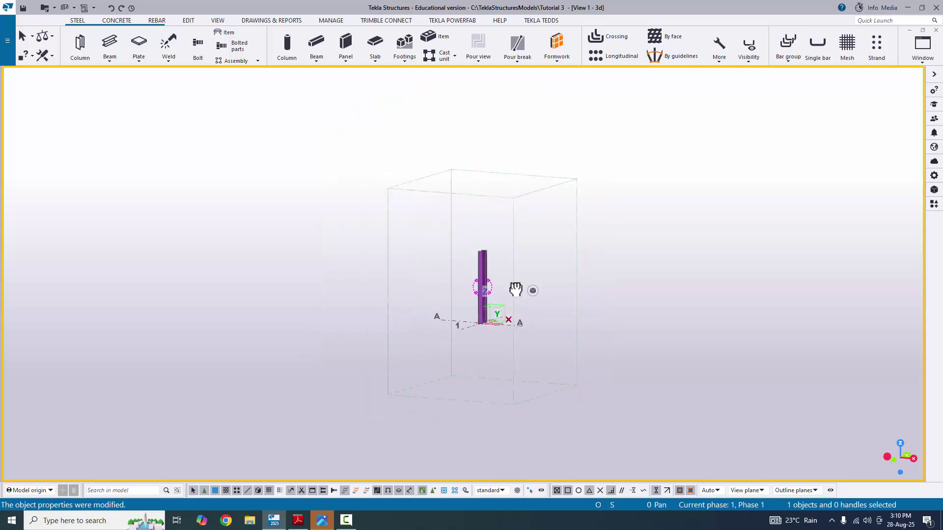
pyautogui.scroll(6, 506, 322)
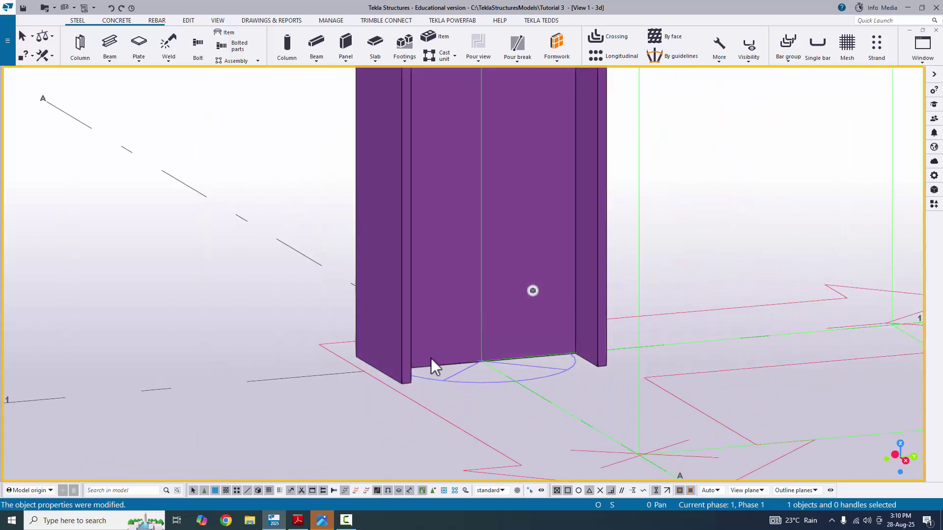
pyautogui.scroll(-8, 461, 341)
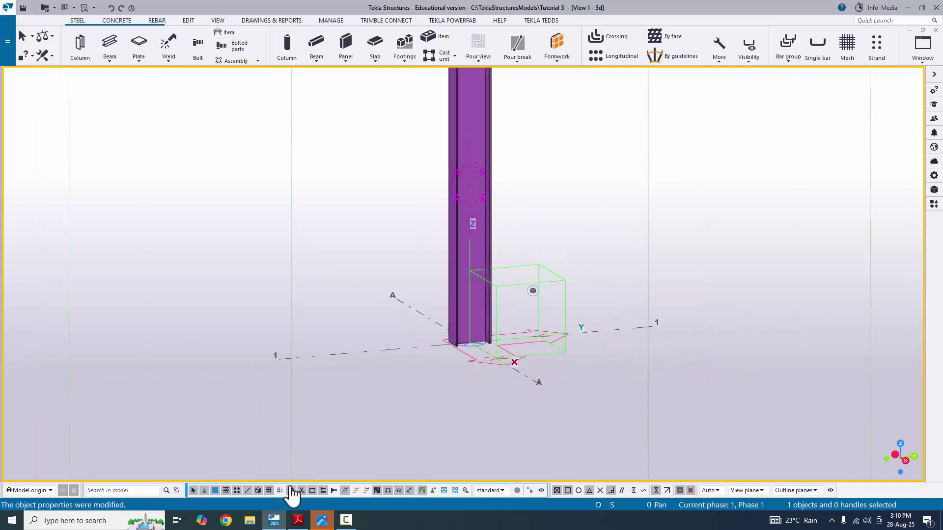
# Search the Applications & components catalog for "base plate"
pyautogui.click(934, 206)
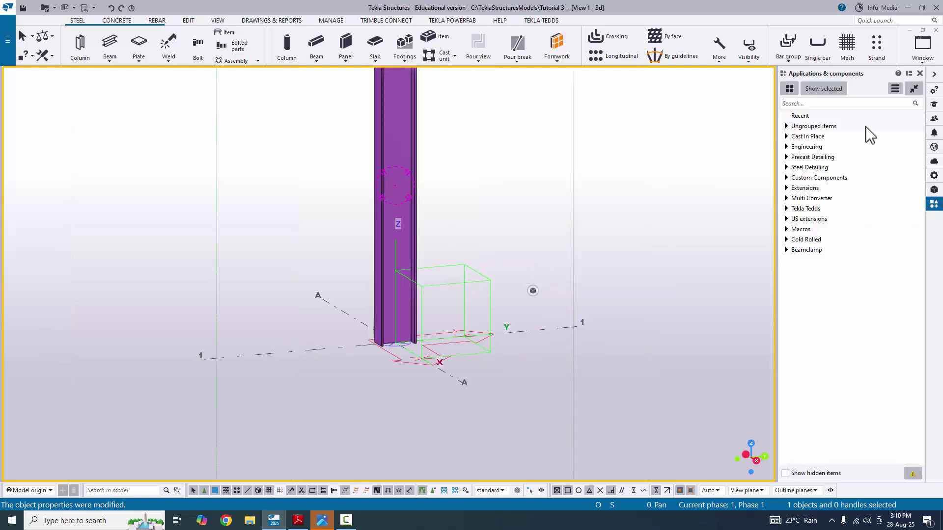
pyautogui.click(920, 73)
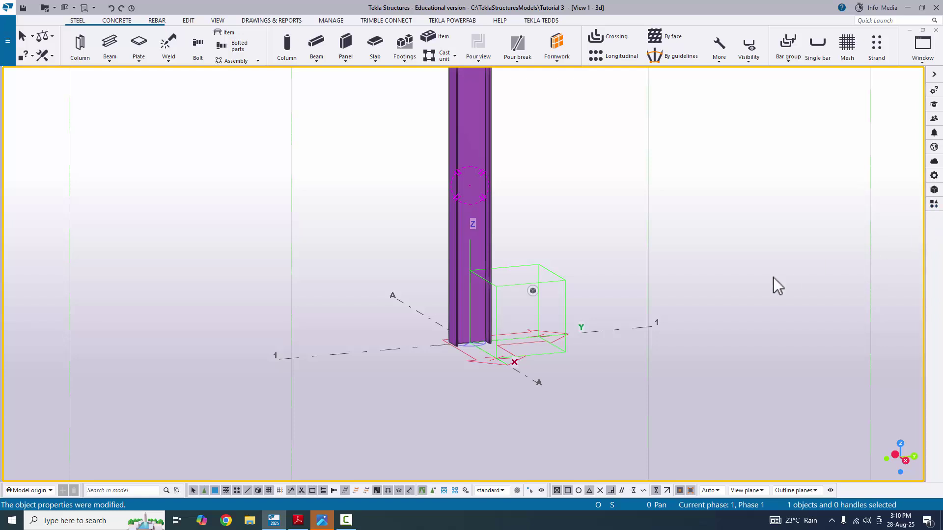
pyautogui.hotkey('ctrl', 'f')
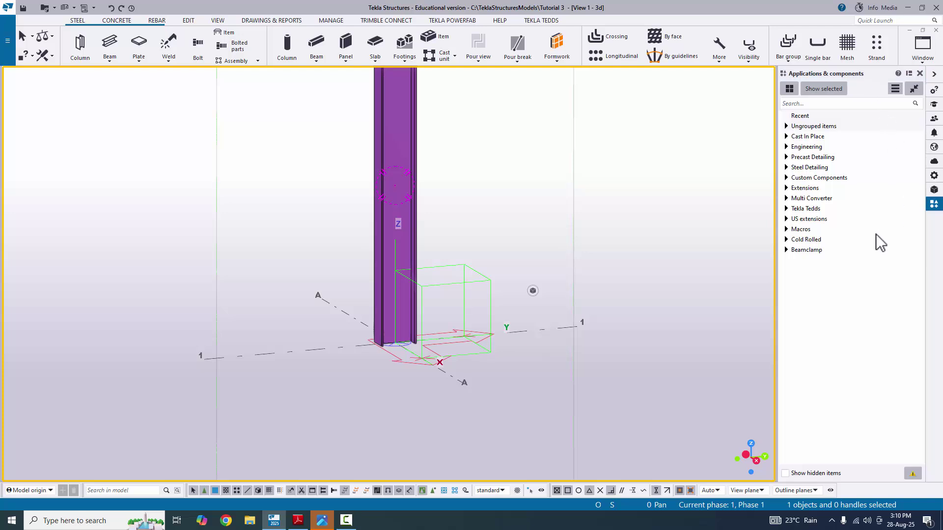
pyautogui.click(804, 102)
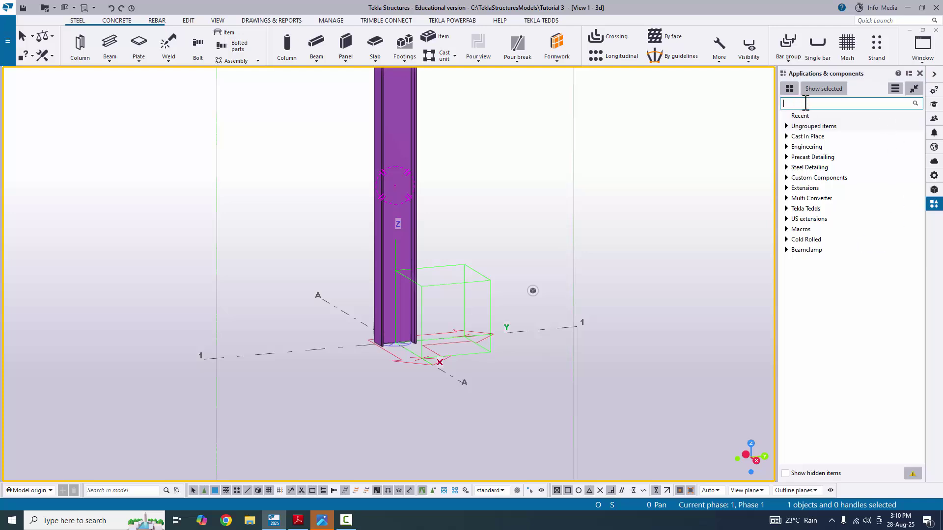
pyautogui.write('bas')
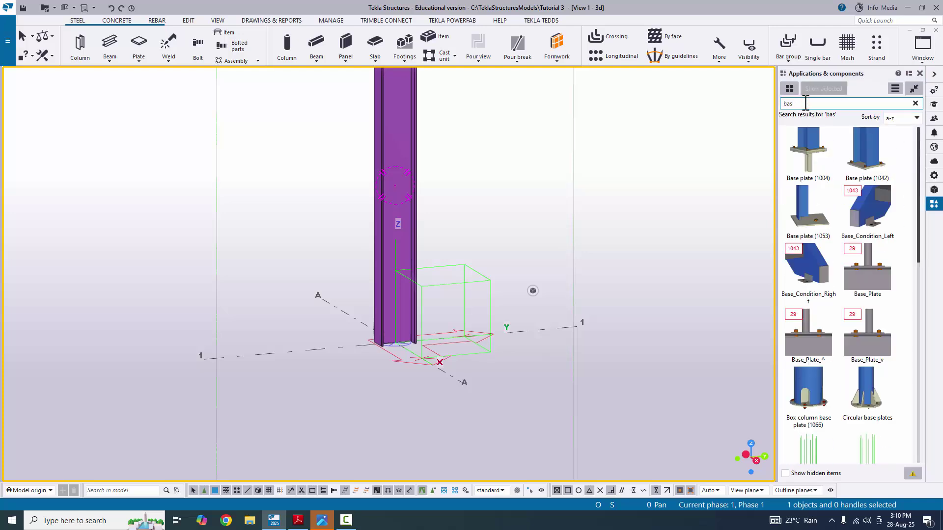
pyautogui.write('e plate')
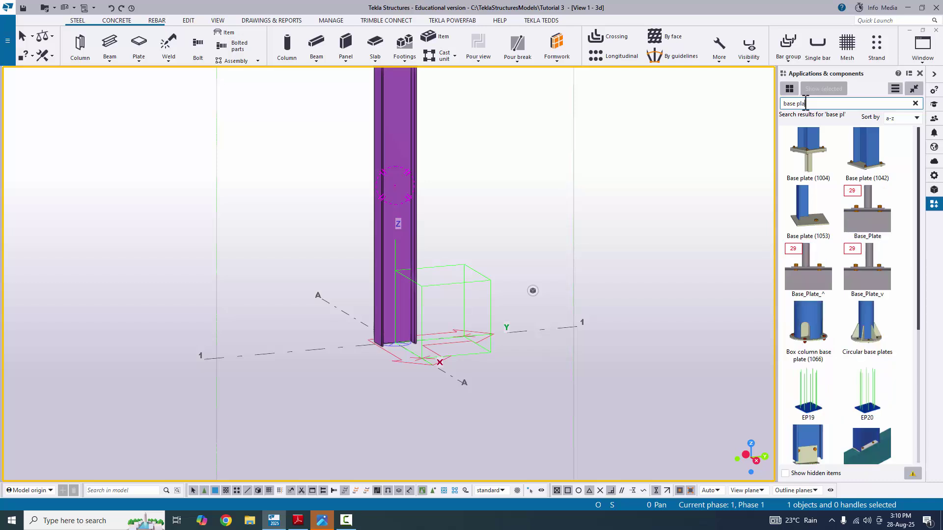
# Add the Base plate (1042) component to the column at its bottom center point and end the command
pyautogui.click(876, 173)
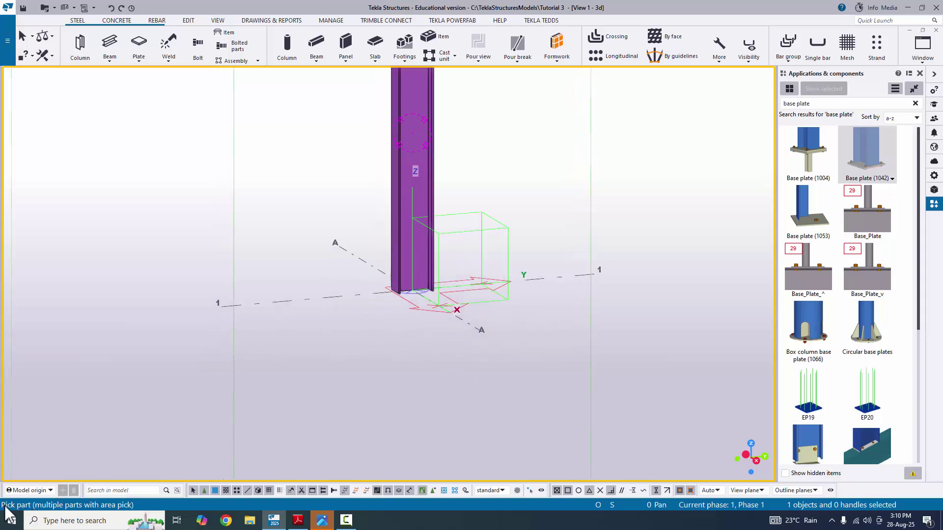
pyautogui.moveTo(368, 361); pyautogui.dragTo(316, 436, button='middle')
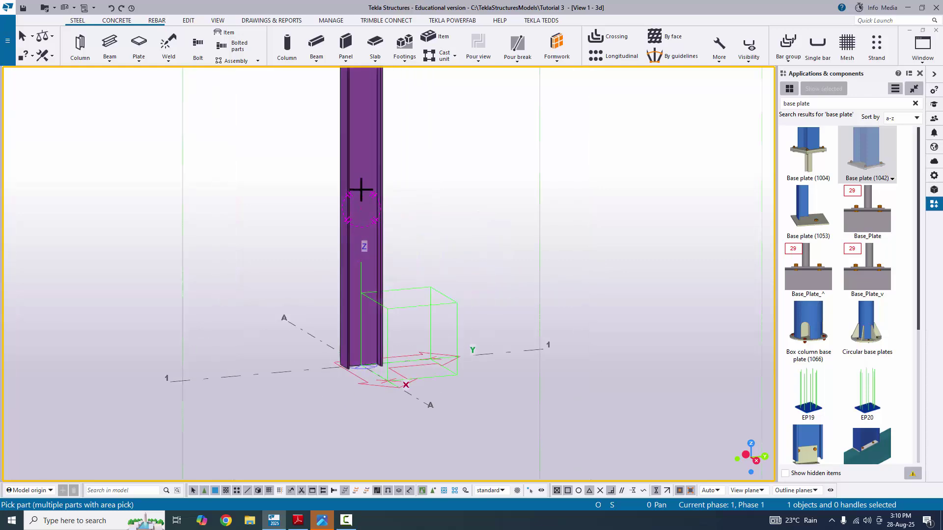
pyautogui.click(366, 156)
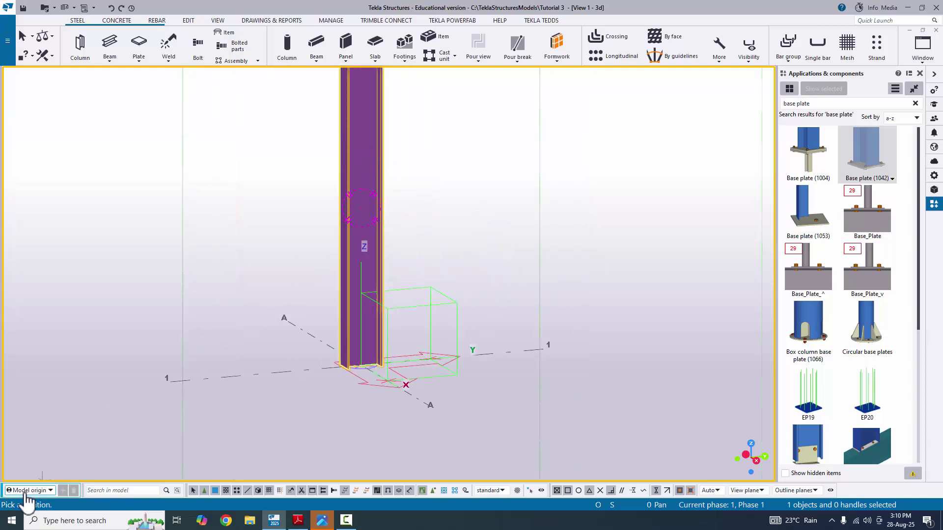
pyautogui.scroll(4, 365, 368)
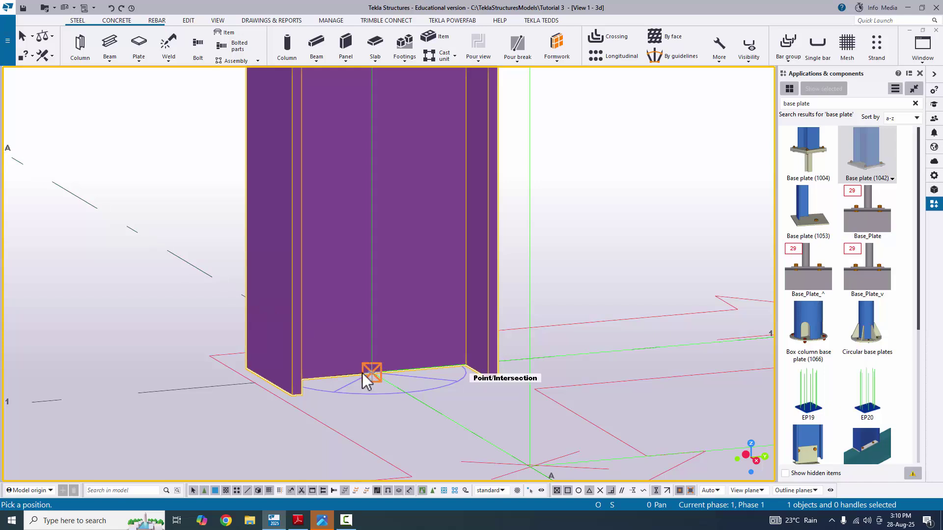
pyautogui.click(362, 373)
pyautogui.scroll(-5, 339, 374)
pyautogui.scroll(2, 341, 400)
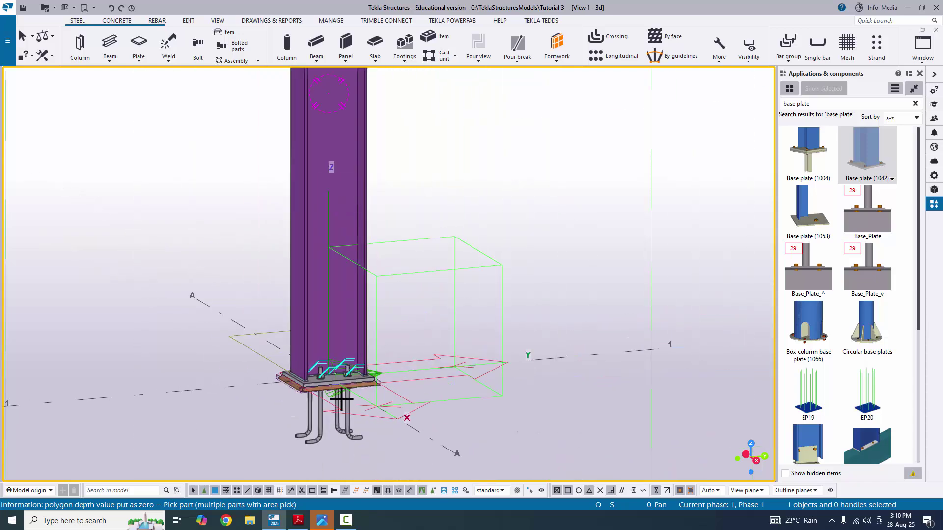
pyautogui.scroll(3, 341, 400)
pyautogui.scroll(-4, 301, 347)
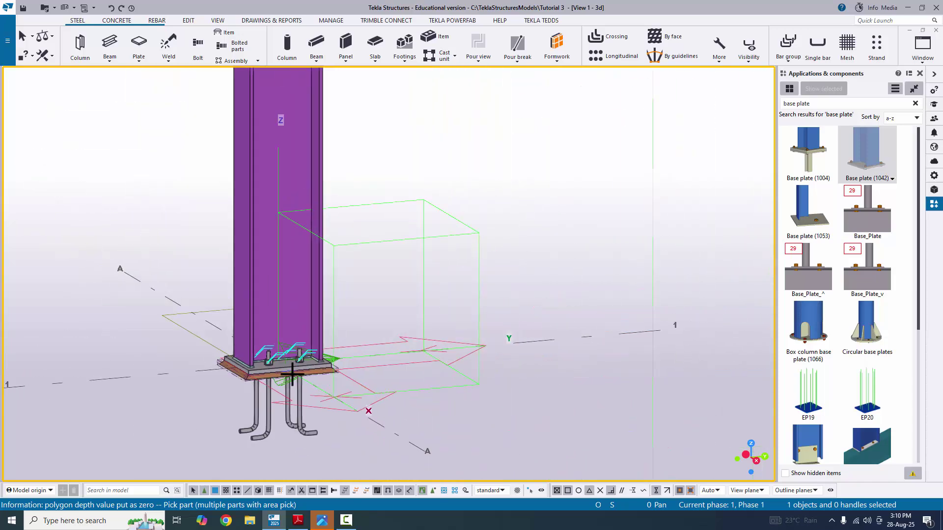
pyautogui.rightClick(406, 166)
pyautogui.click(421, 173)
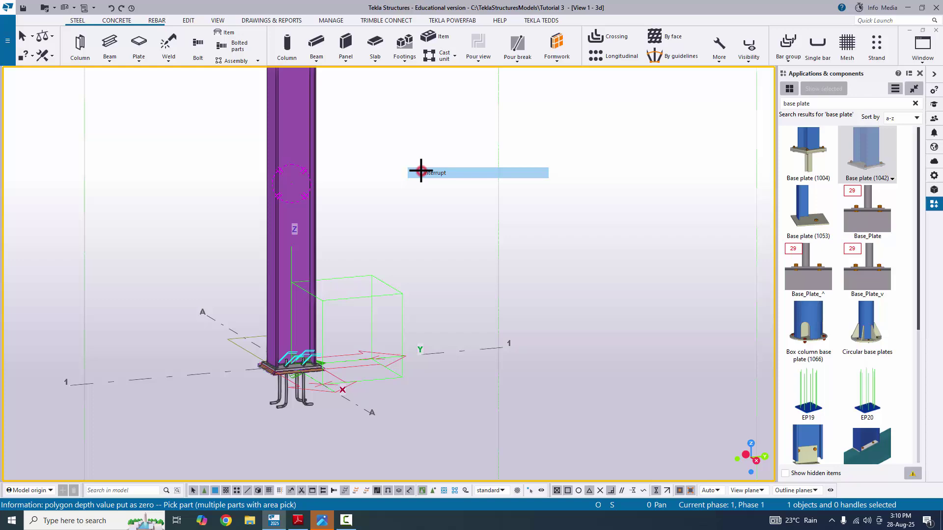
# Redraw the 3D view and close the Applications & components catalog
pyautogui.rightClick(420, 202)
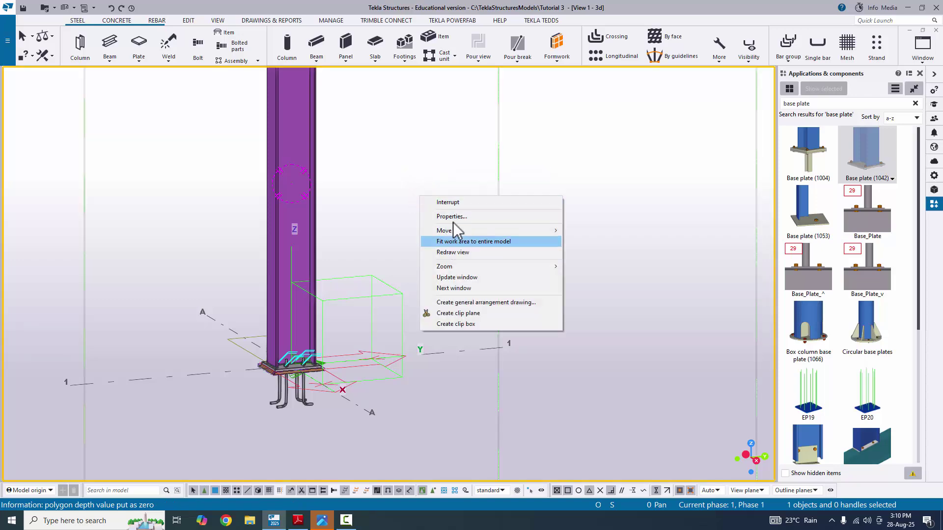
pyautogui.click(453, 252)
pyautogui.scroll(5, 245, 353)
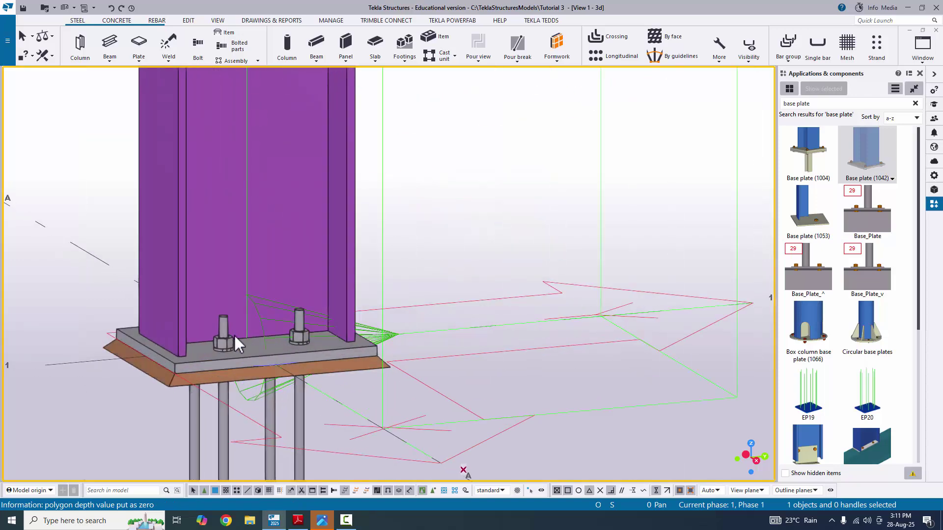
pyautogui.scroll(-5, 304, 360)
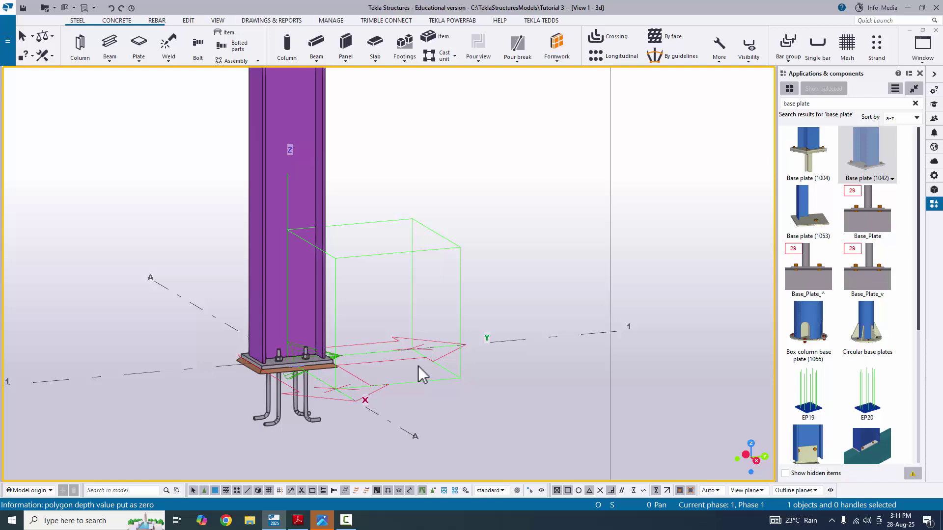
pyautogui.click(921, 73)
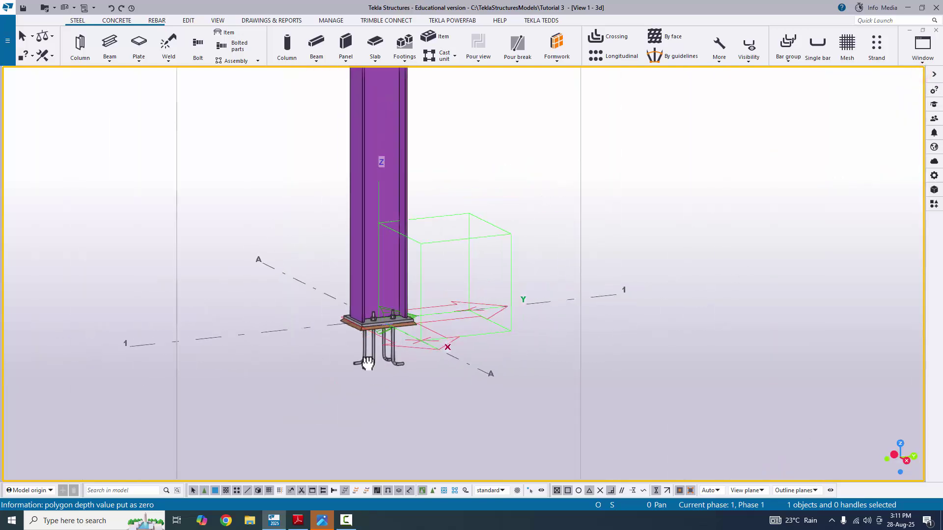
# Inspect the modelled base plate and anchors, and examine section A-A and the anchor elevation of the PDF drawing in Adobe Reader
pyautogui.scroll(5, 351, 358)
pyautogui.moveTo(410, 327); pyautogui.dragTo(417, 208, button='middle')
pyautogui.scroll(3, 411, 229)
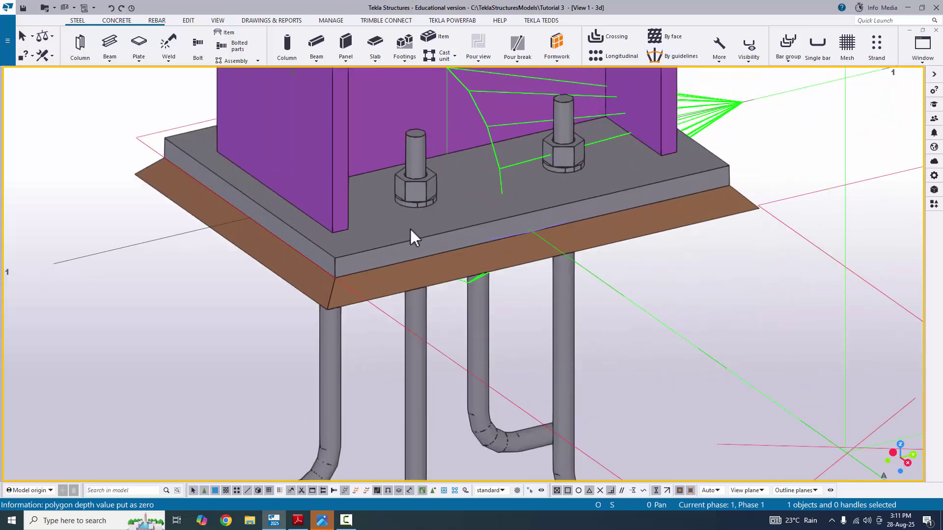
pyautogui.scroll(-2, 332, 446)
pyautogui.click(295, 520)
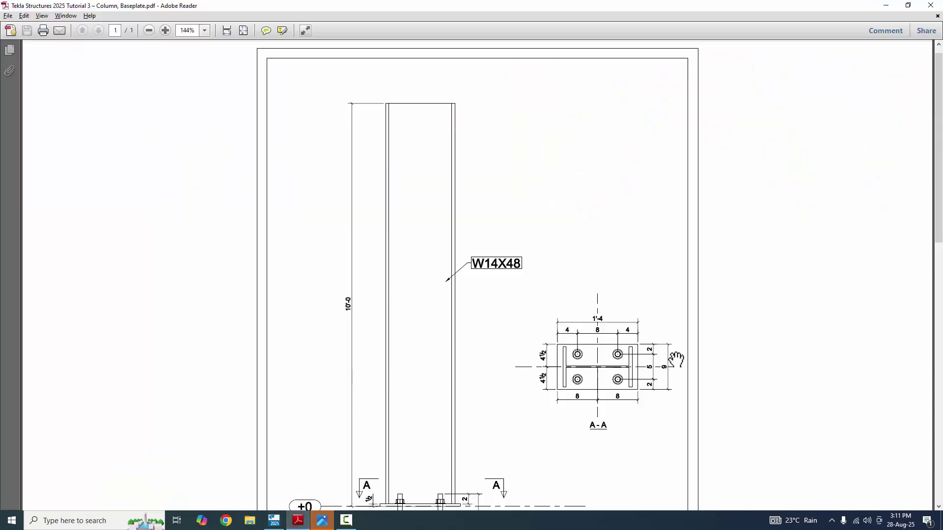
pyautogui.keyDown('ctrl'); pyautogui.scroll(3, 644, 364); pyautogui.keyUp('ctrl')
pyautogui.keyDown('ctrl'); pyautogui.scroll(-3, 538, 346); pyautogui.keyUp('ctrl')
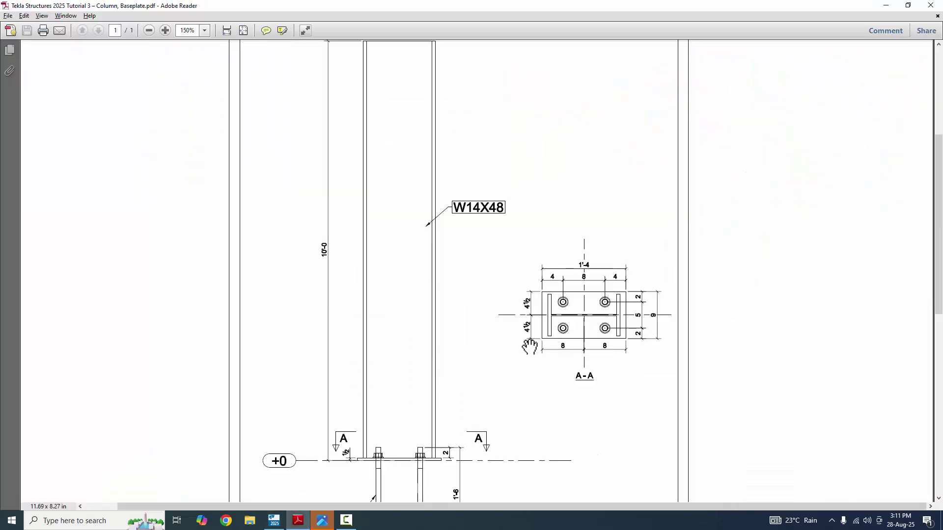
pyautogui.scroll(-3, 407, 419)
pyautogui.keyDown('ctrl'); pyautogui.scroll(2, 383, 394); pyautogui.keyUp('ctrl')
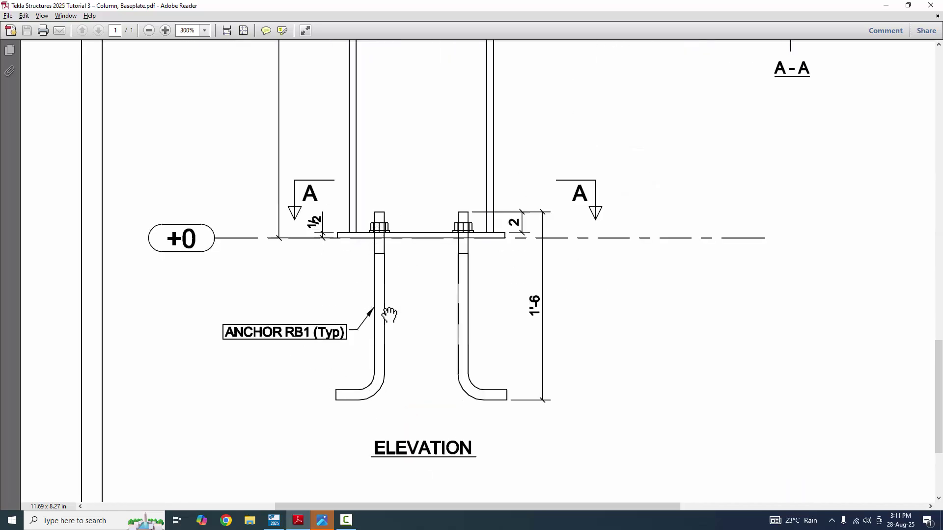
pyautogui.scroll(-1, 389, 314)
pyautogui.scroll(2, 527, 227)
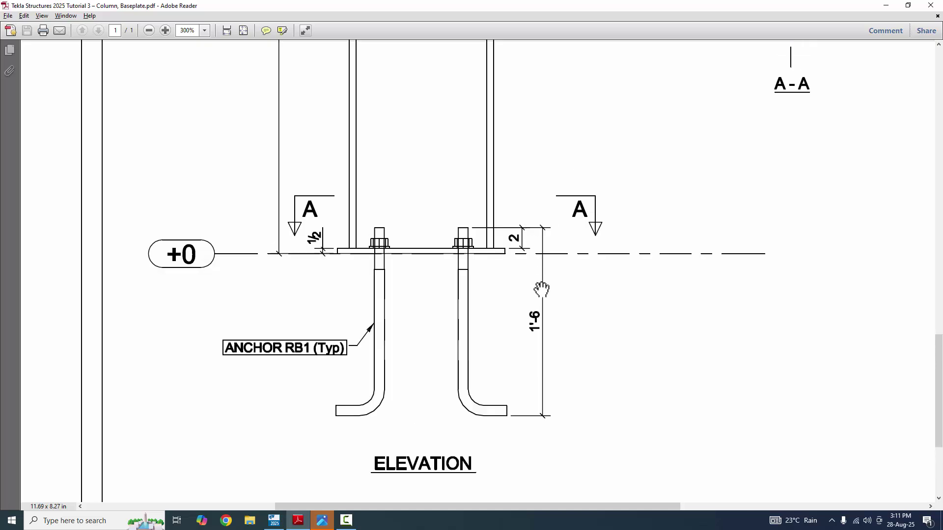
# Return to Tekla Structures and open the properties of the Base plate (1042) component at the column's foot
pyautogui.click(274, 521)
pyautogui.scroll(-2, 501, 269)
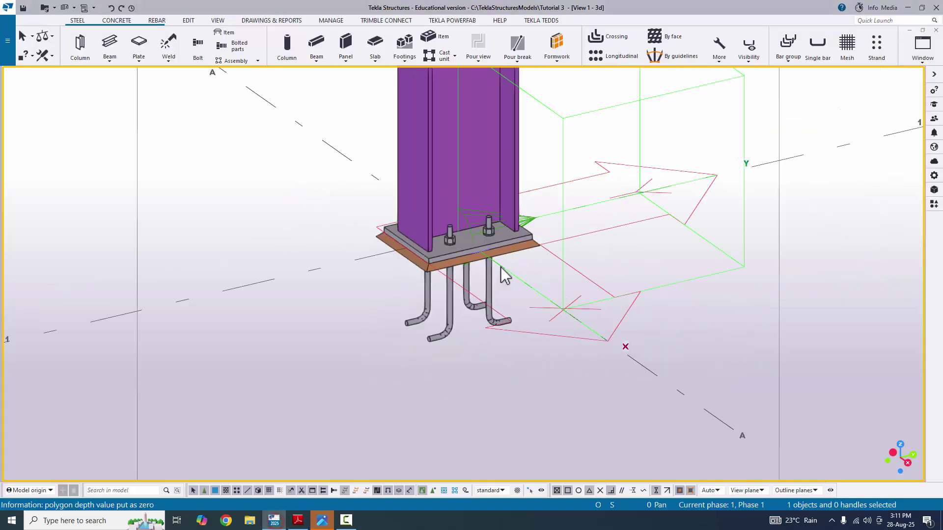
pyautogui.scroll(5, 463, 253)
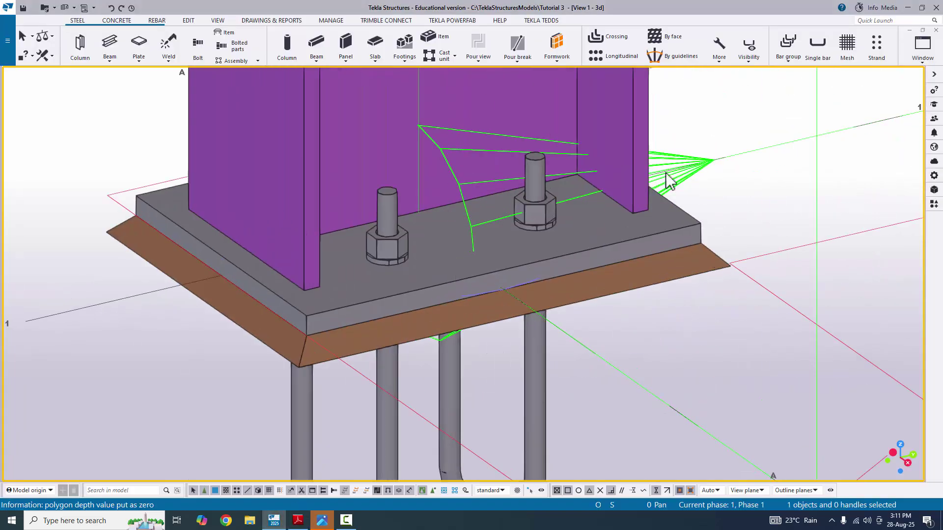
pyautogui.scroll(-4, 522, 194)
pyautogui.scroll(4, 600, 170)
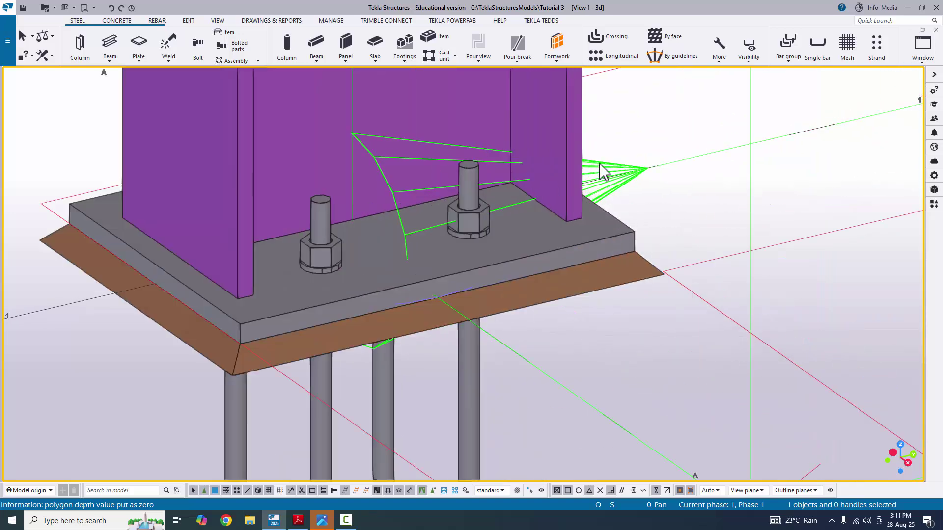
pyautogui.doubleClick(604, 172)
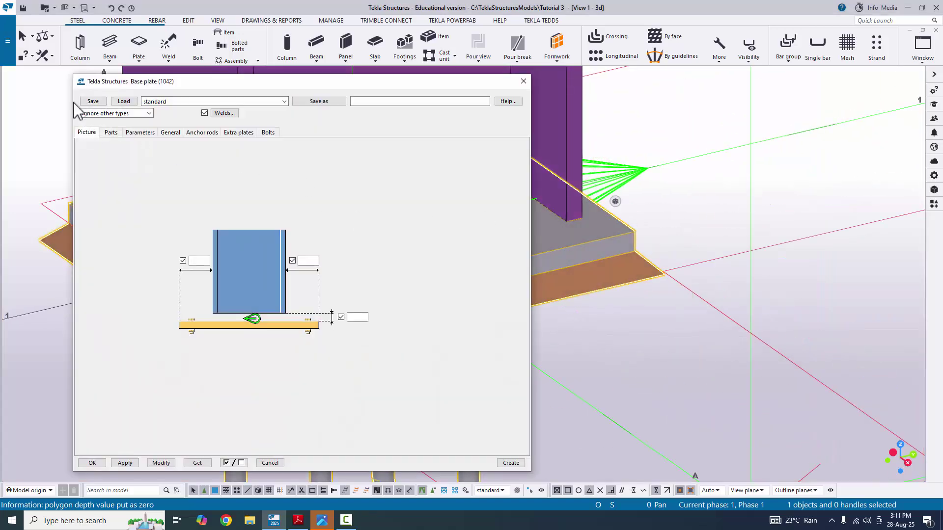
pyautogui.scroll(-5, 743, 225)
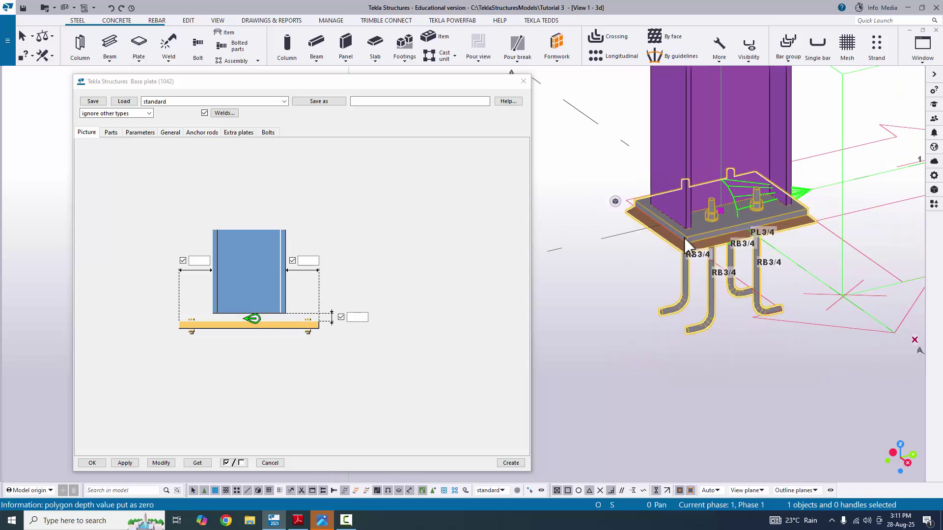
# Check the plate thickness in the PDF elevation, set the base plate's thickness to 1/2 and modify the component
pyautogui.click(111, 133)
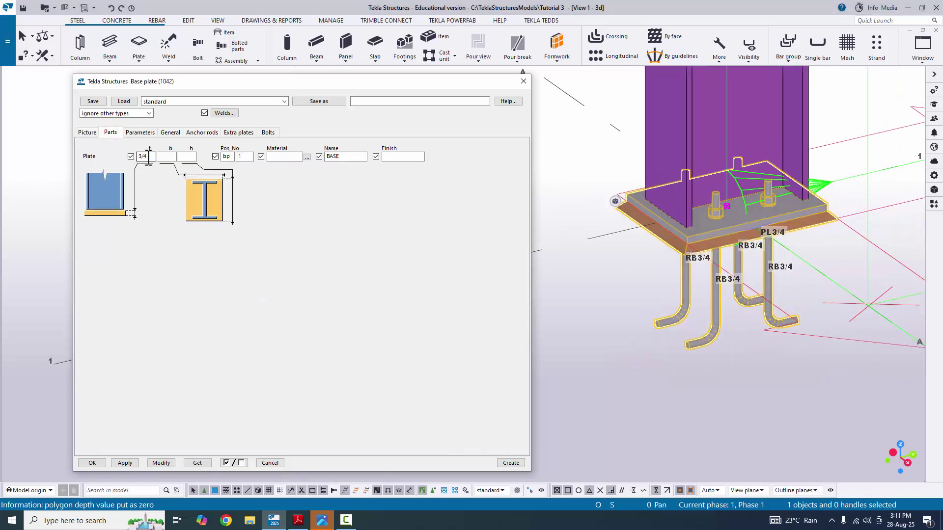
pyautogui.click(298, 519)
pyautogui.keyDown('ctrl'); pyautogui.scroll(4, 329, 253); pyautogui.keyUp('ctrl')
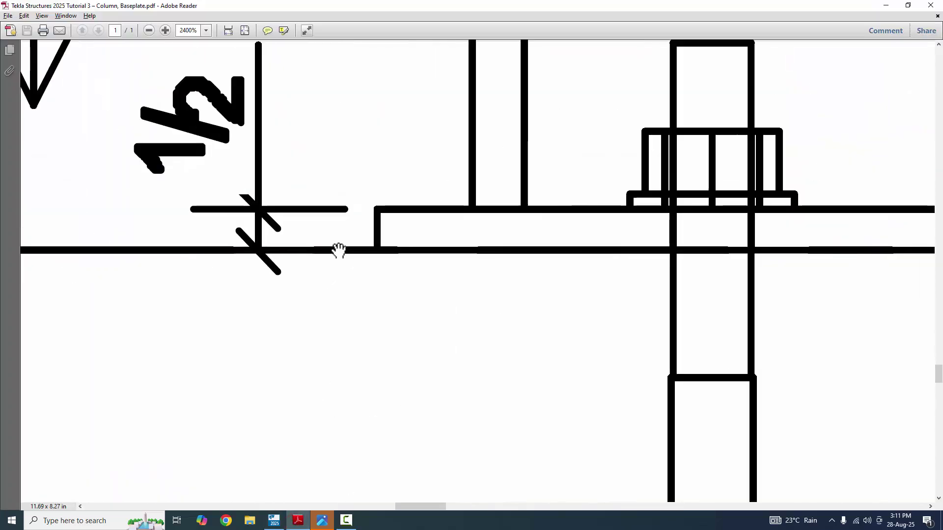
pyautogui.click(274, 520)
pyautogui.doubleClick(147, 156)
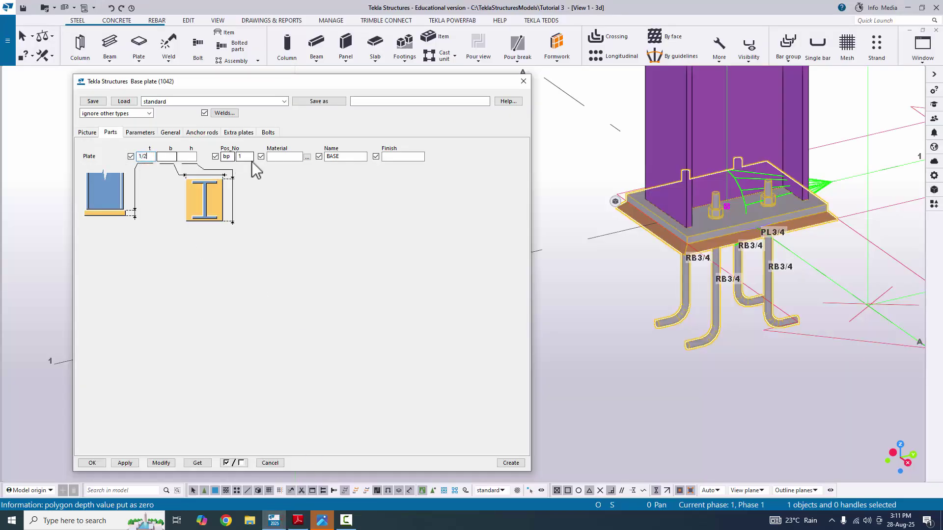
pyautogui.scroll(5, 633, 240)
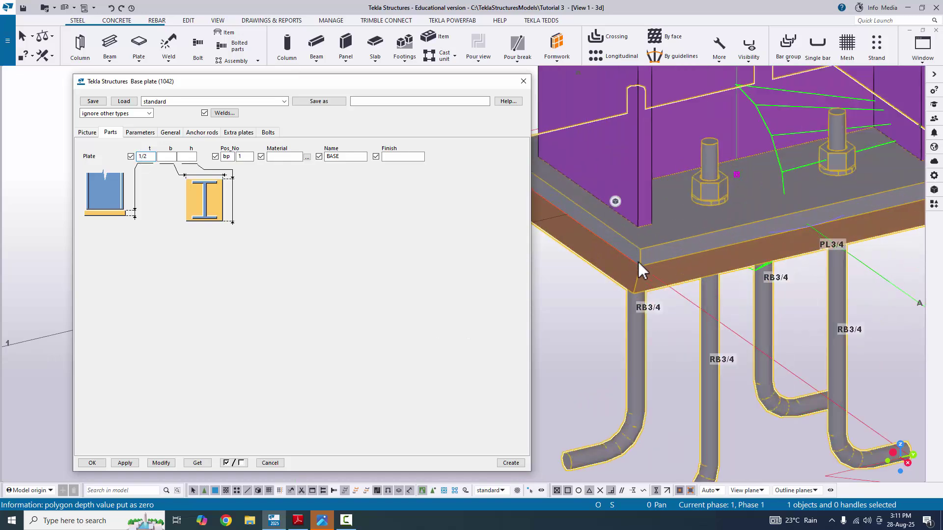
pyautogui.click(157, 463)
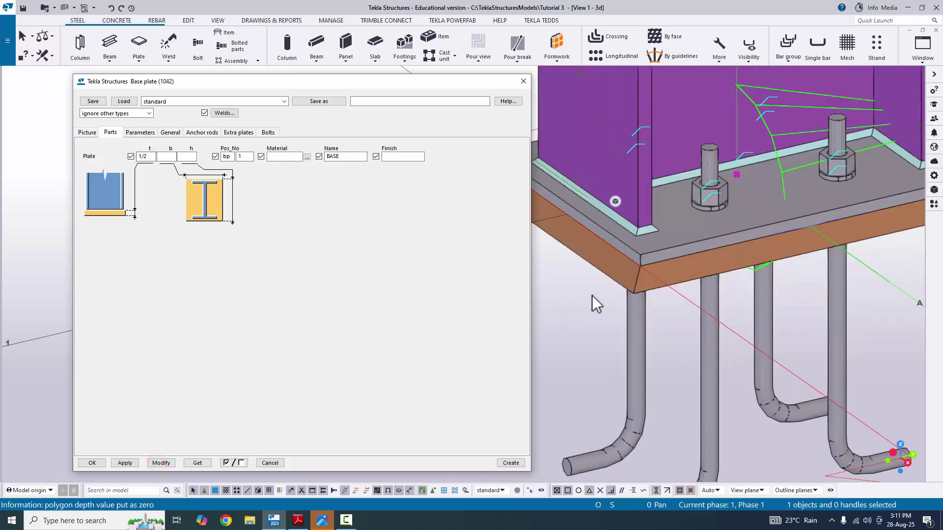
pyautogui.scroll(3, 655, 225)
pyautogui.scroll(-3, 648, 252)
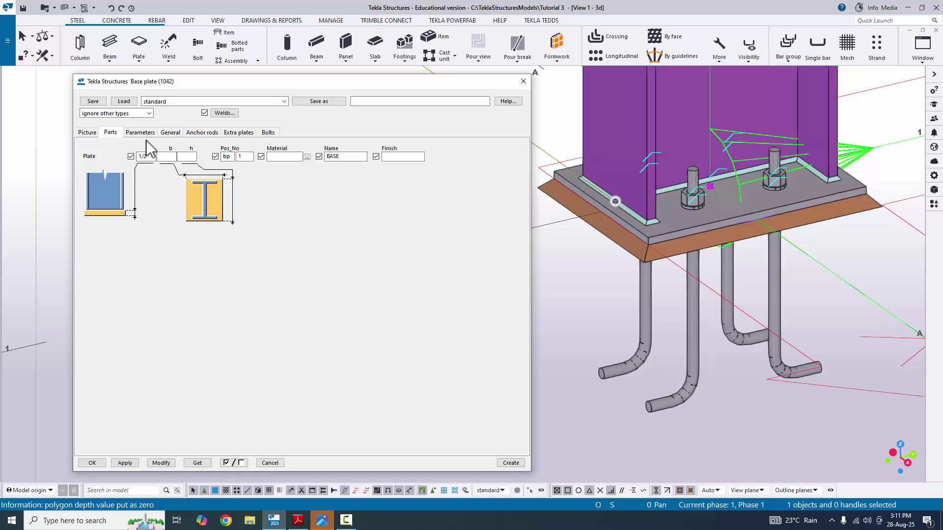
# Check the anchor callout in the PDF elevation and set the component's anchor rod profile to RB with a 1 in diameter
pyautogui.click(202, 132)
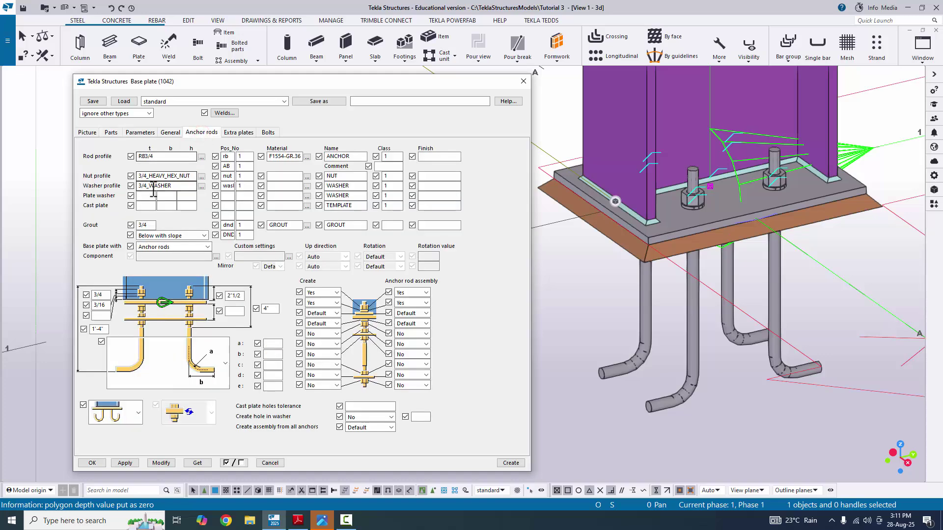
pyautogui.scroll(-3, 699, 240)
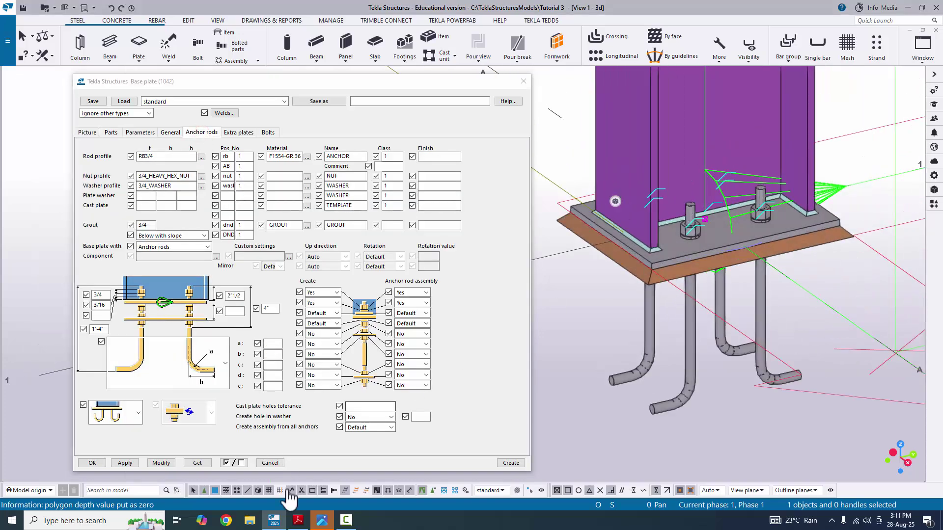
pyautogui.click(297, 521)
pyautogui.keyDown('ctrl'); pyautogui.scroll(-4, 335, 368); pyautogui.keyUp('ctrl')
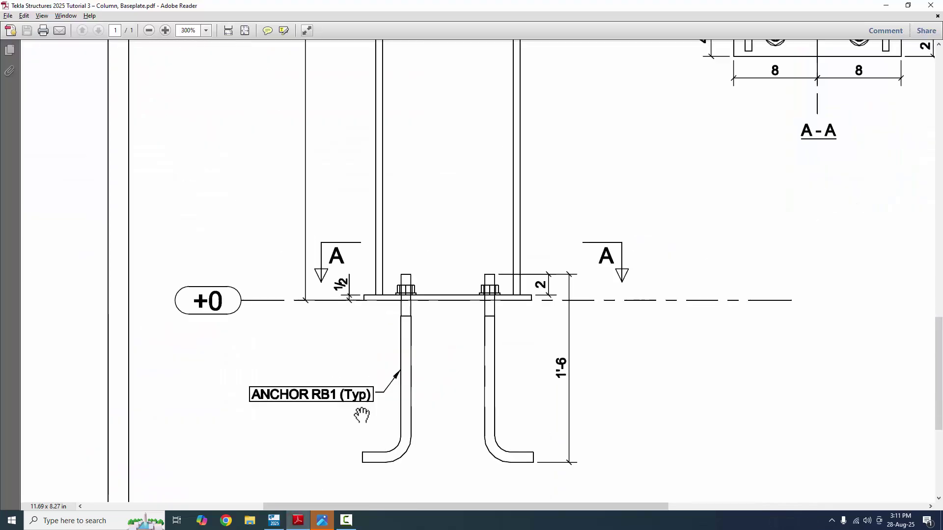
pyautogui.scroll(-1, 343, 419)
pyautogui.keyDown('ctrl'); pyautogui.scroll(2, 329, 398); pyautogui.keyUp('ctrl')
pyautogui.keyDown('ctrl'); pyautogui.scroll(-1, 319, 360); pyautogui.keyUp('ctrl')
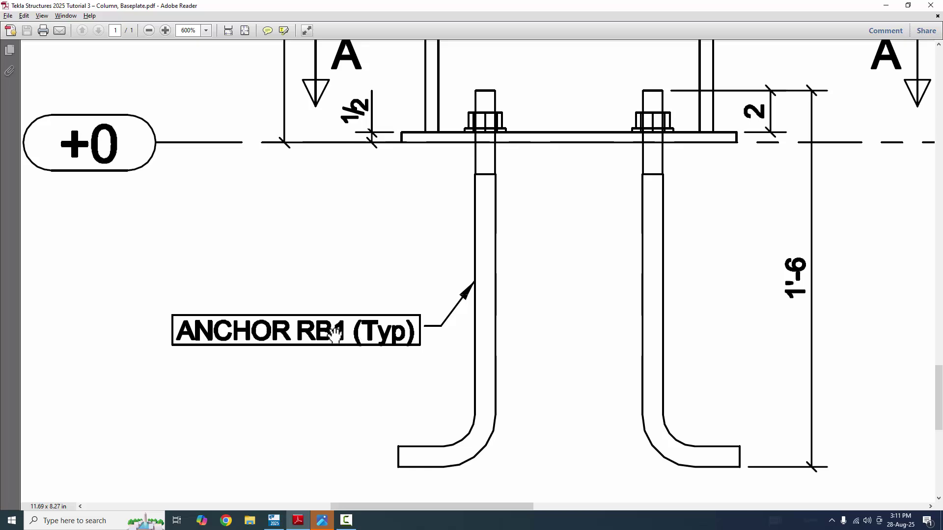
pyautogui.click(273, 520)
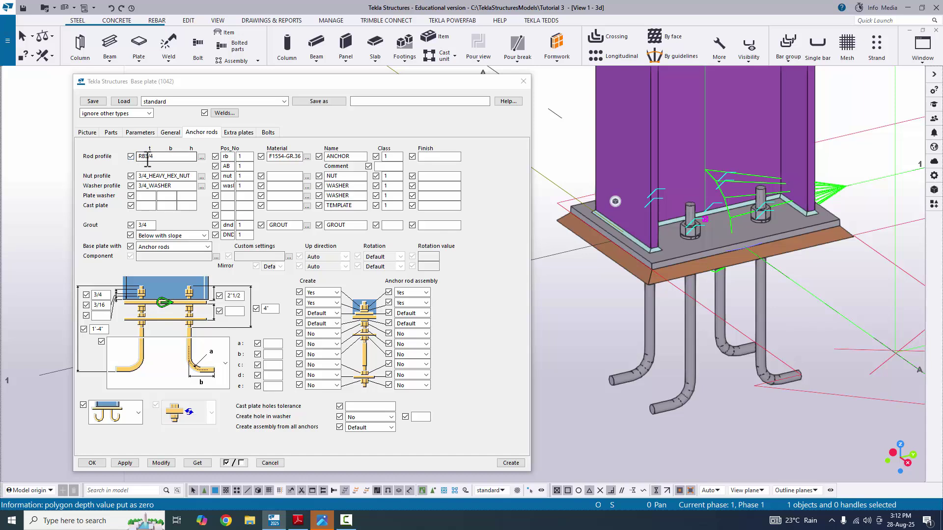
pyautogui.click(201, 157)
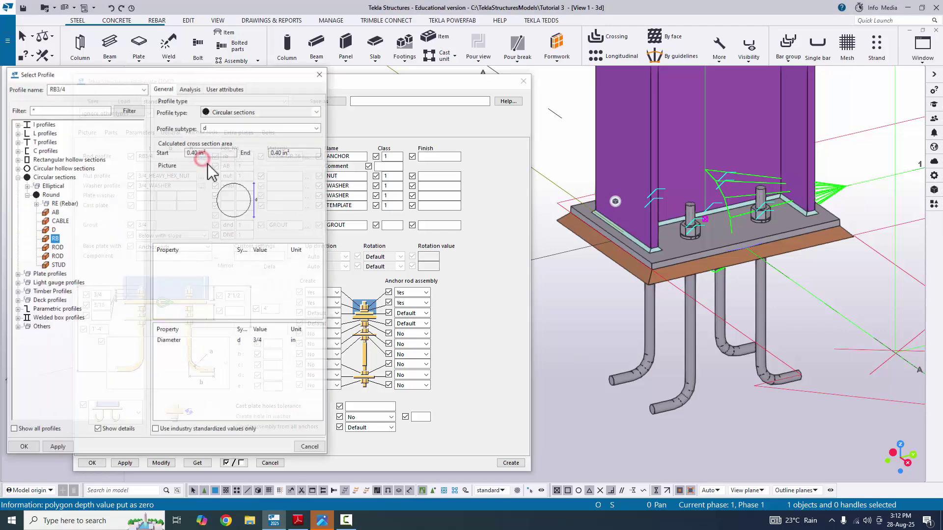
pyautogui.doubleClick(267, 341)
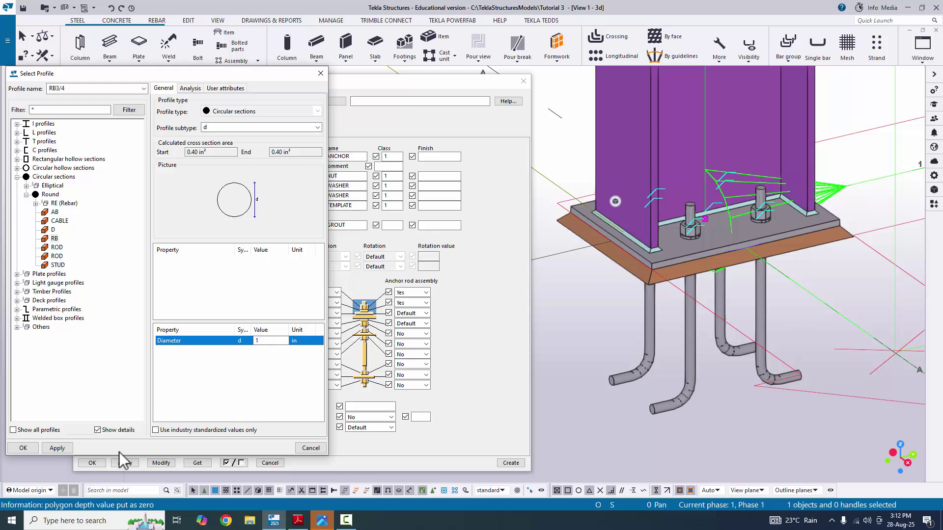
pyautogui.click(56, 448)
pyautogui.click(23, 447)
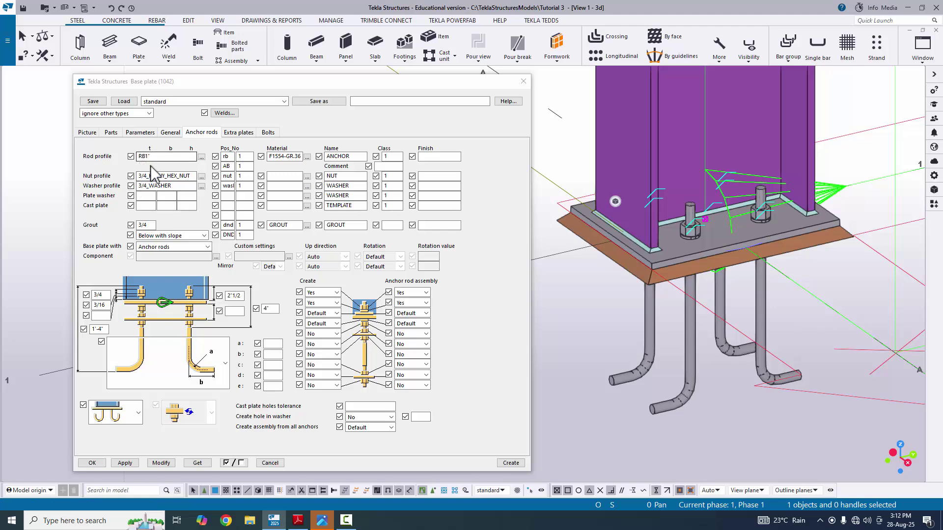
# Set the anchor rods' nut profile to 1_HEAVY_HEX_NUT
pyautogui.click(202, 177)
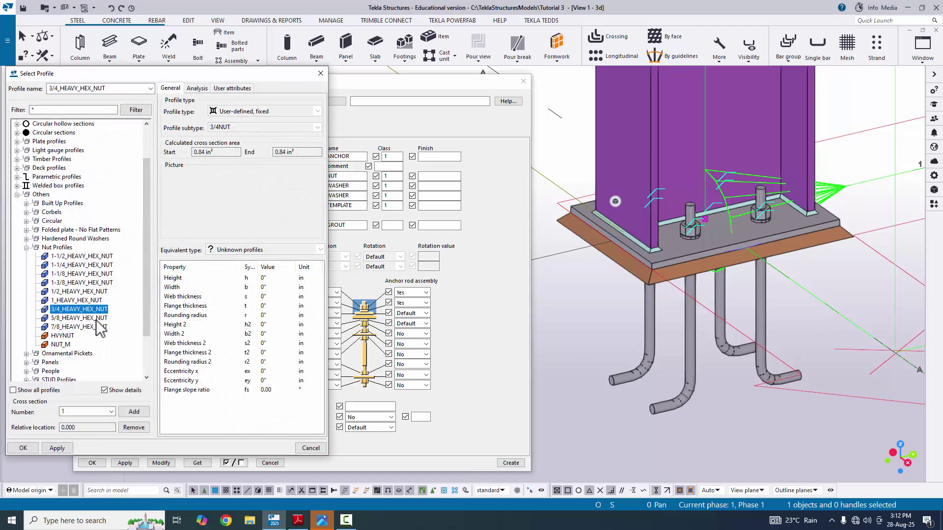
pyautogui.click(66, 301)
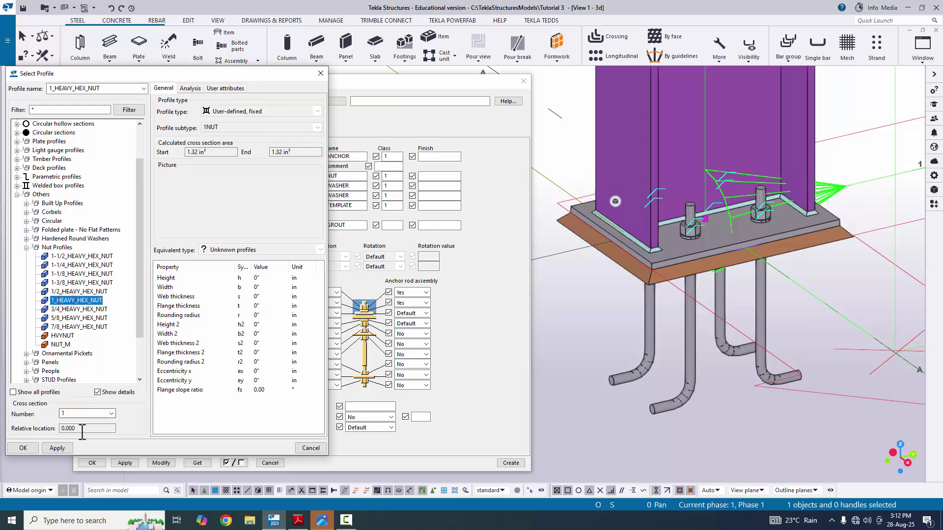
pyautogui.click(58, 447)
pyautogui.click(33, 446)
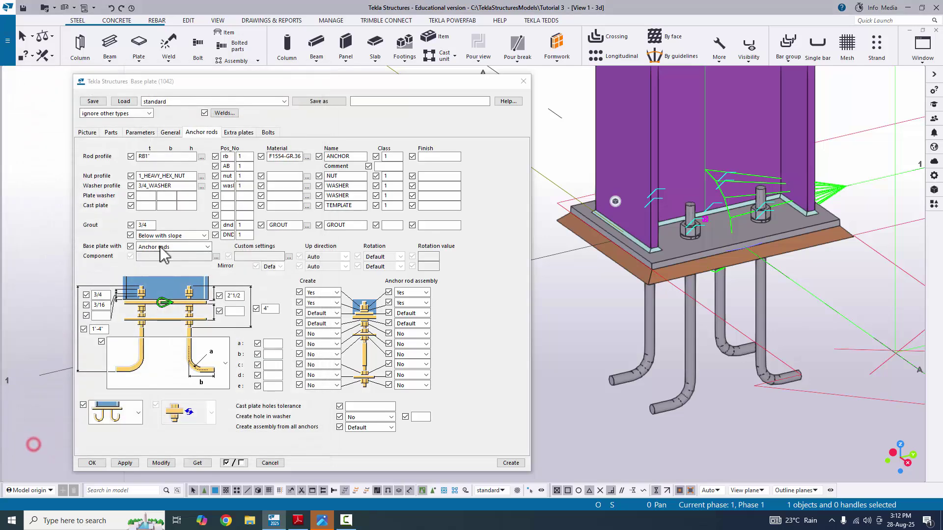
# Set the anchor rods' washer profile to 1_WASHER and modify the base plate component
pyautogui.click(201, 186)
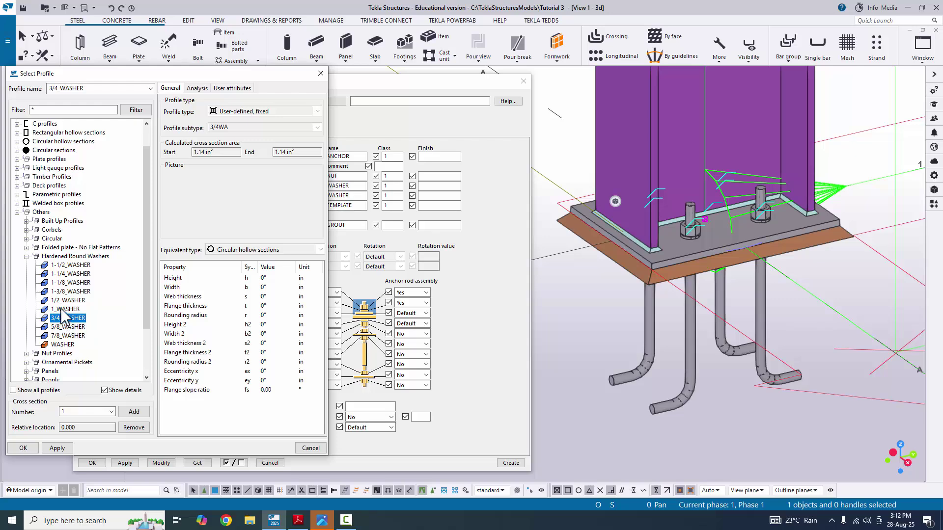
pyautogui.click(65, 310)
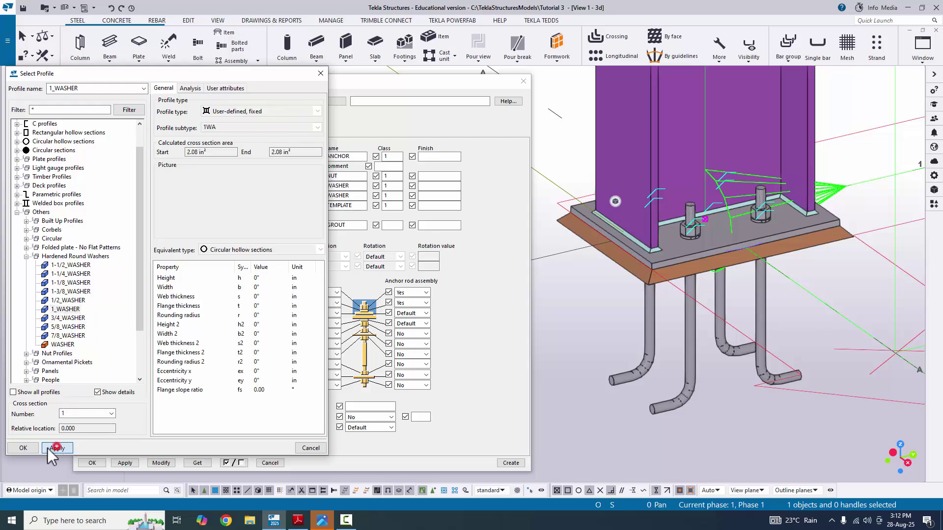
pyautogui.click(27, 450)
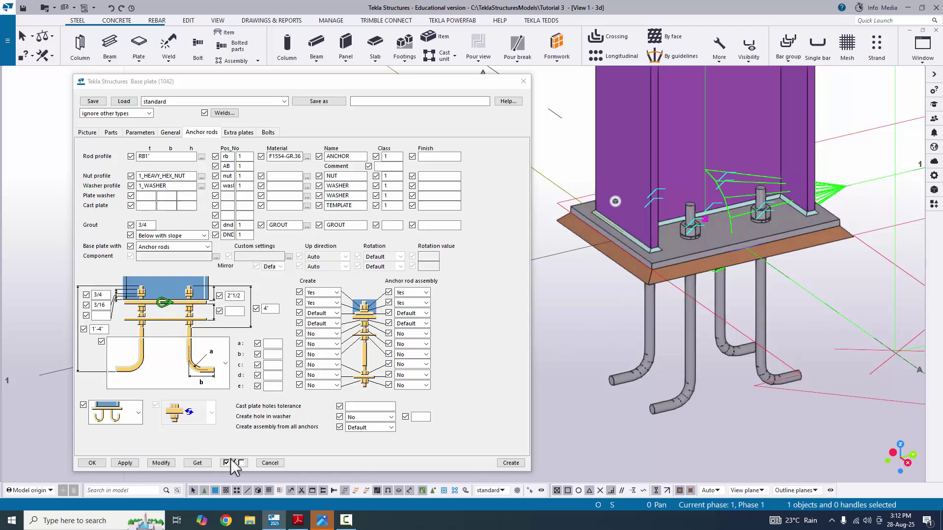
pyautogui.click(162, 463)
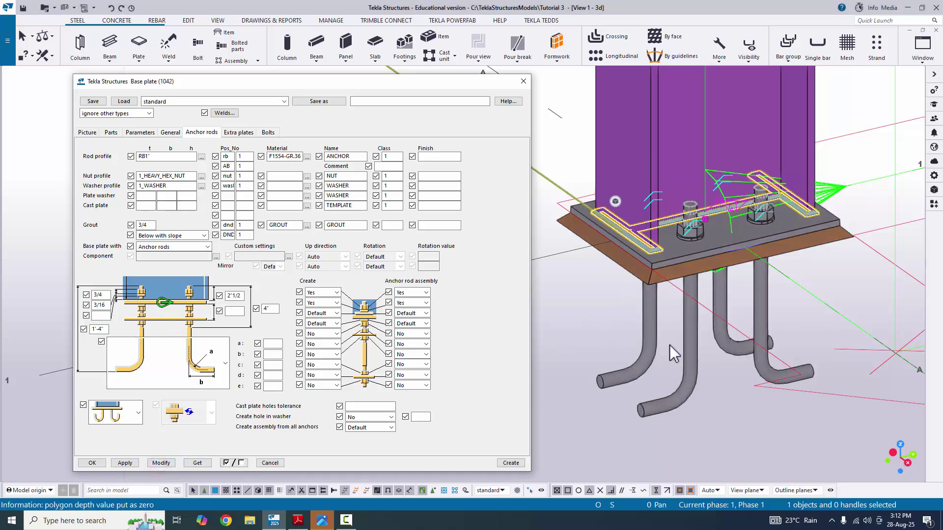
# Check the base plate elevation in the PDF, set the base plate's grout thickness to 0 and modify the component
pyautogui.scroll(5, 677, 237)
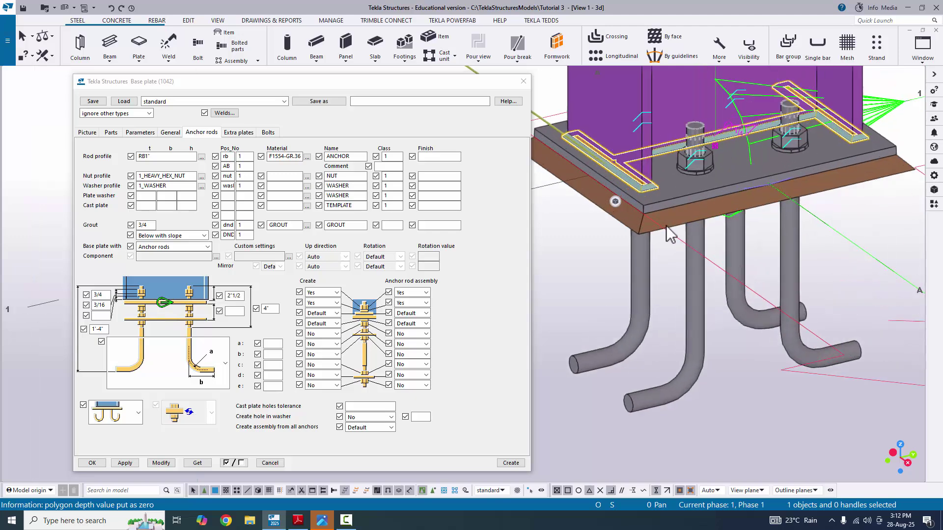
pyautogui.scroll(3, 651, 230)
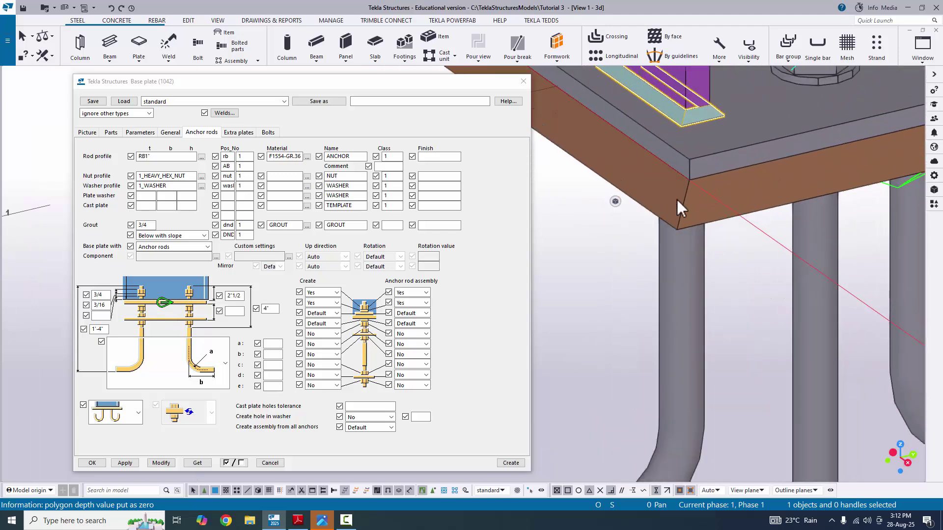
pyautogui.scroll(-4, 686, 205)
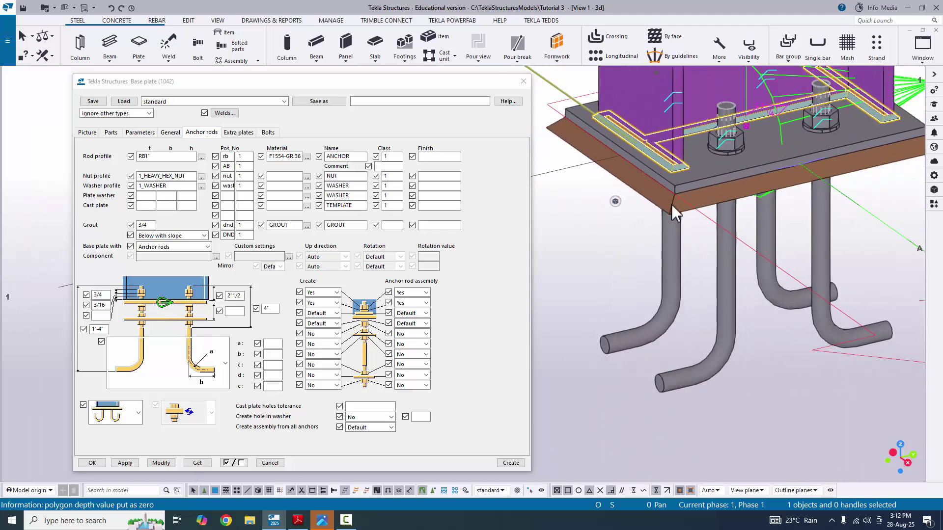
pyautogui.scroll(1, 671, 204)
pyautogui.click(288, 510)
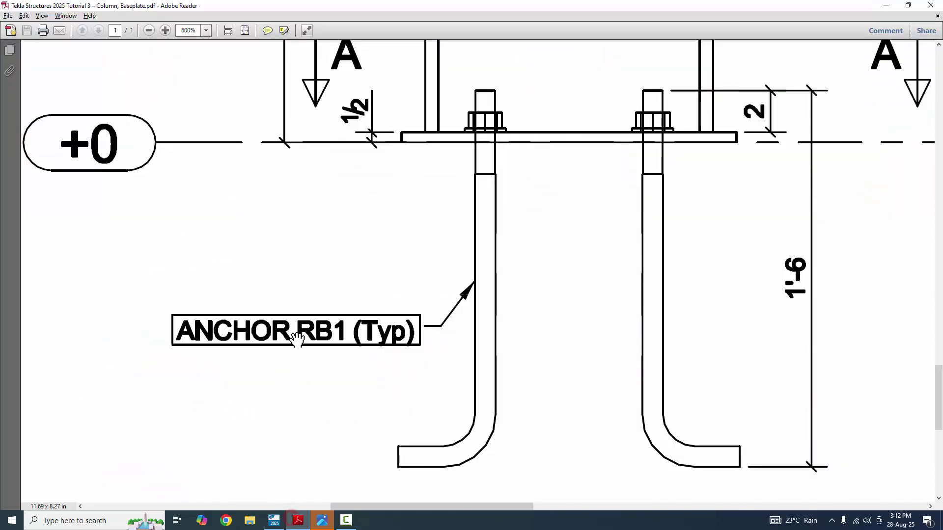
pyautogui.keyDown('ctrl'); pyautogui.scroll(-2, 391, 273); pyautogui.keyUp('ctrl')
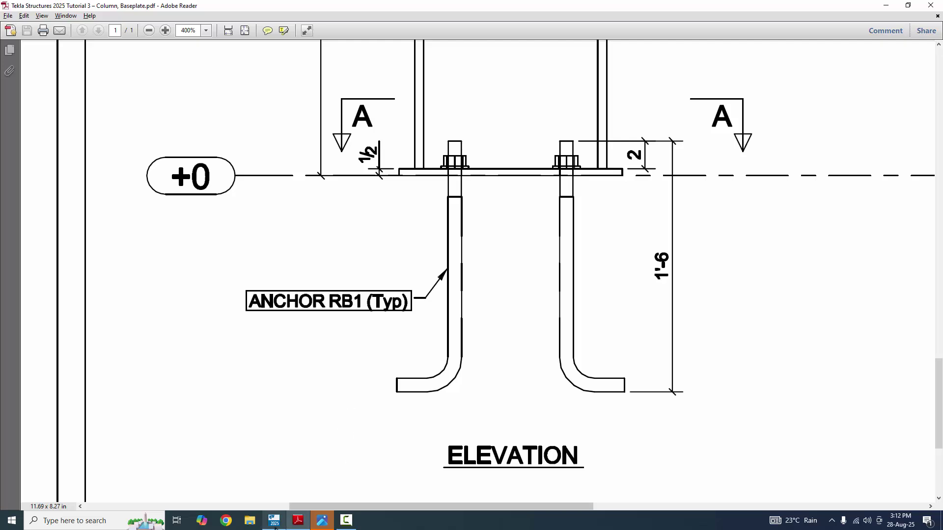
pyautogui.hotkey('alt', 'Tab')
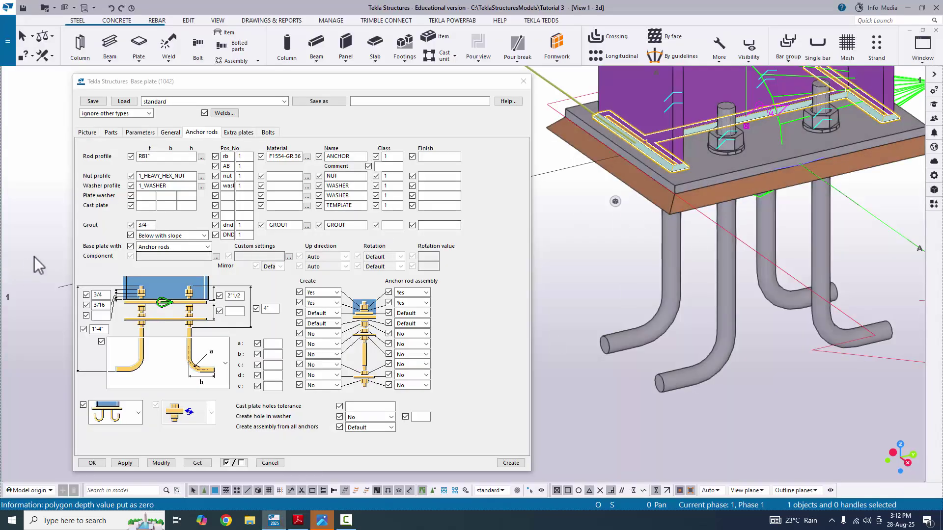
pyautogui.doubleClick(144, 225)
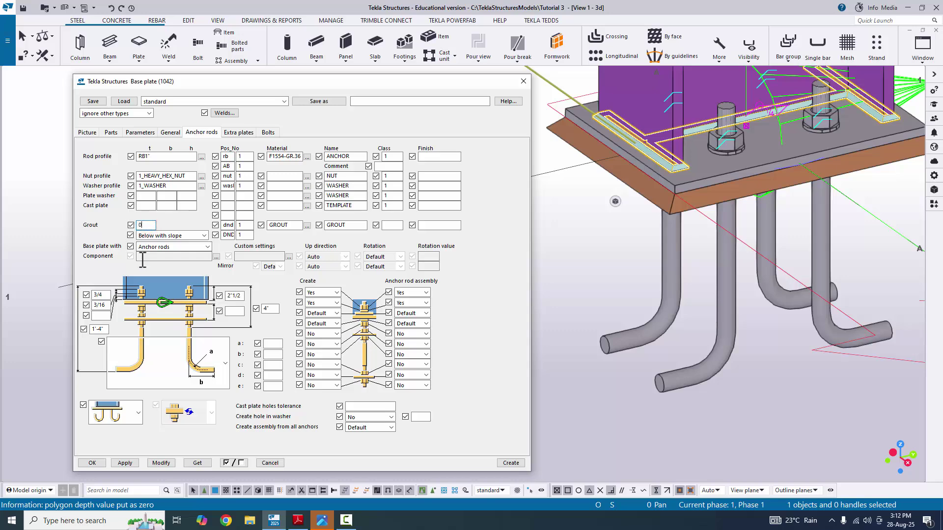
pyautogui.click(161, 462)
pyautogui.scroll(2, 699, 305)
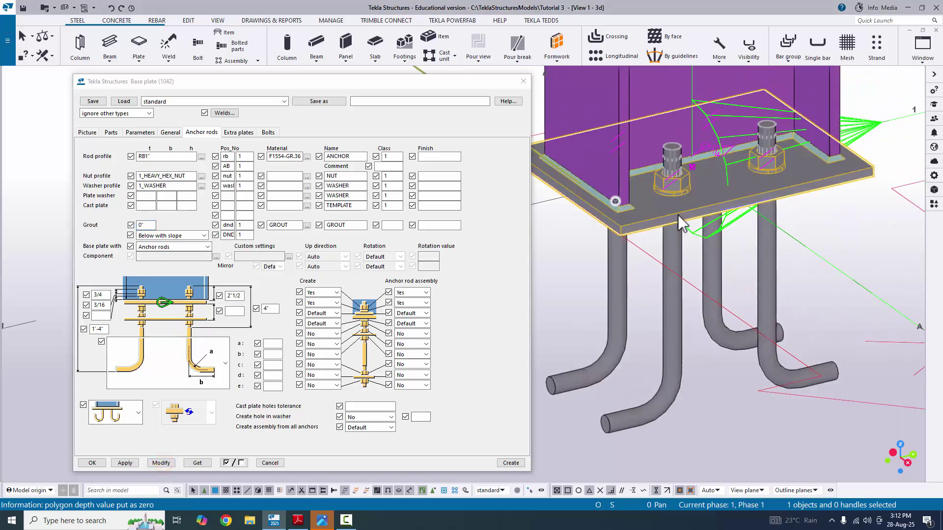
pyautogui.scroll(-3, 658, 286)
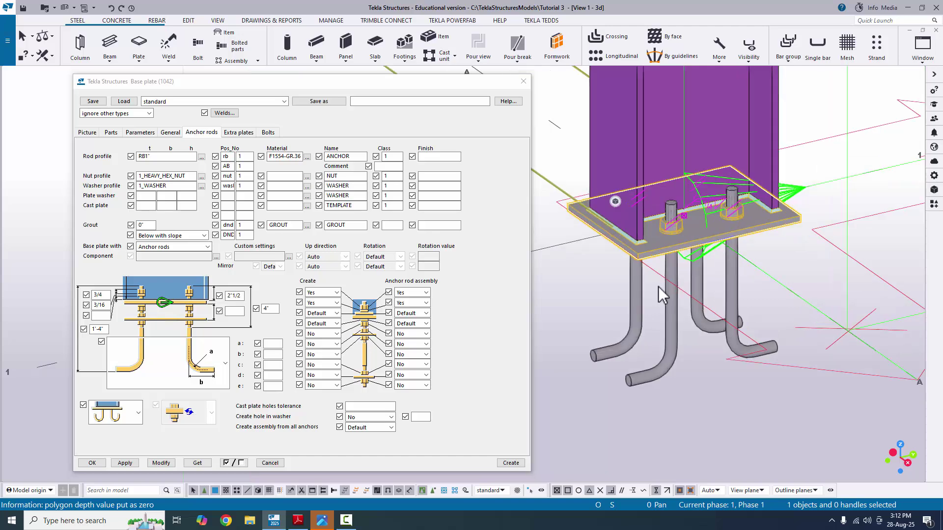
pyautogui.keyDown('ctrl'); pyautogui.moveTo(658, 287); pyautogui.dragTo(703, 290, button='middle'); pyautogui.keyUp('ctrl')
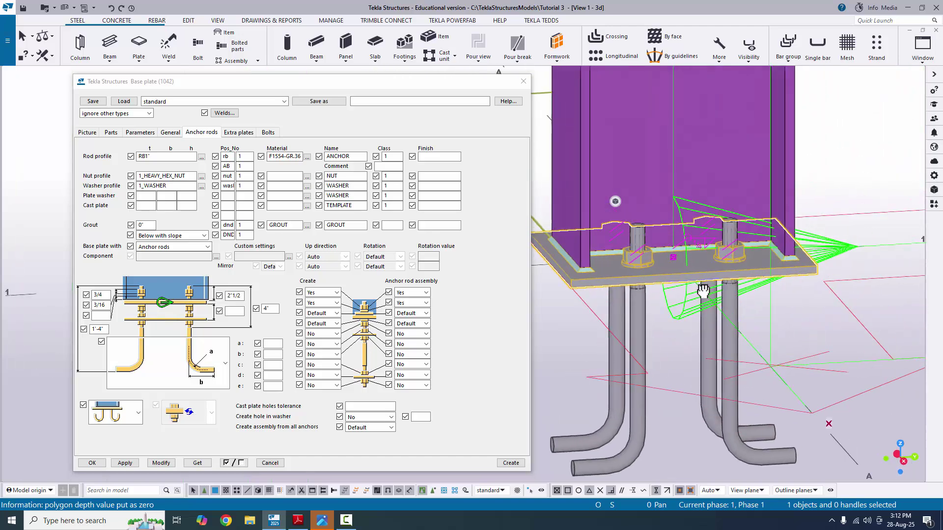
pyautogui.scroll(2, 736, 271)
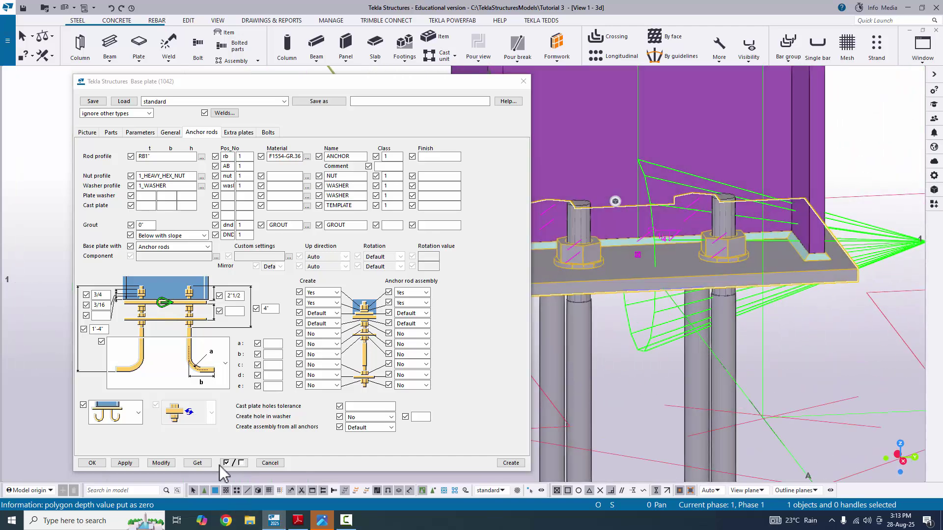
# Check the anchor projection in the PDF elevation and set the anchor rods' height above the base plate to 2 in
pyautogui.click(298, 521)
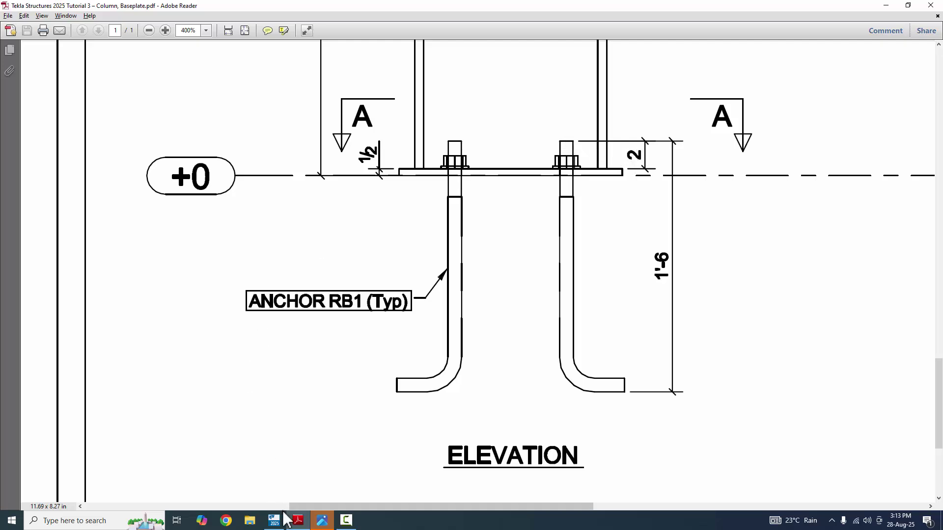
pyautogui.click(274, 521)
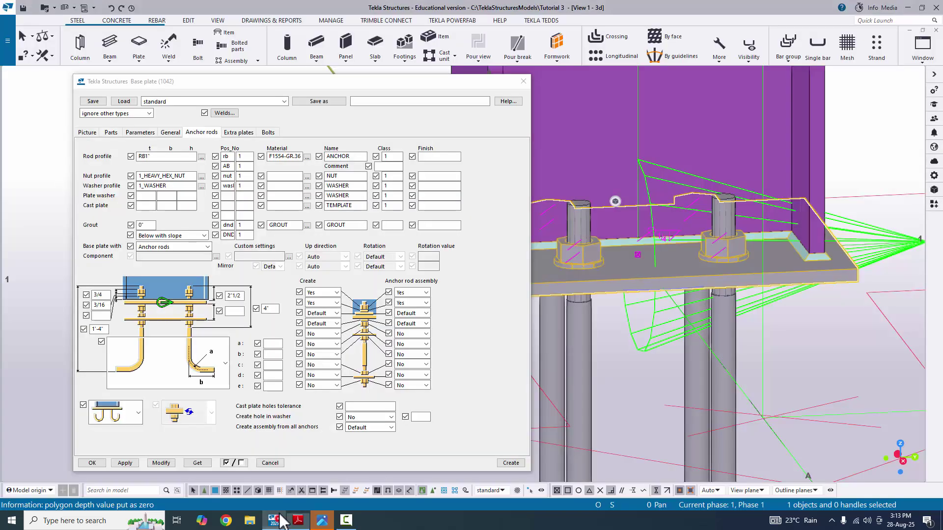
pyautogui.click(236, 296)
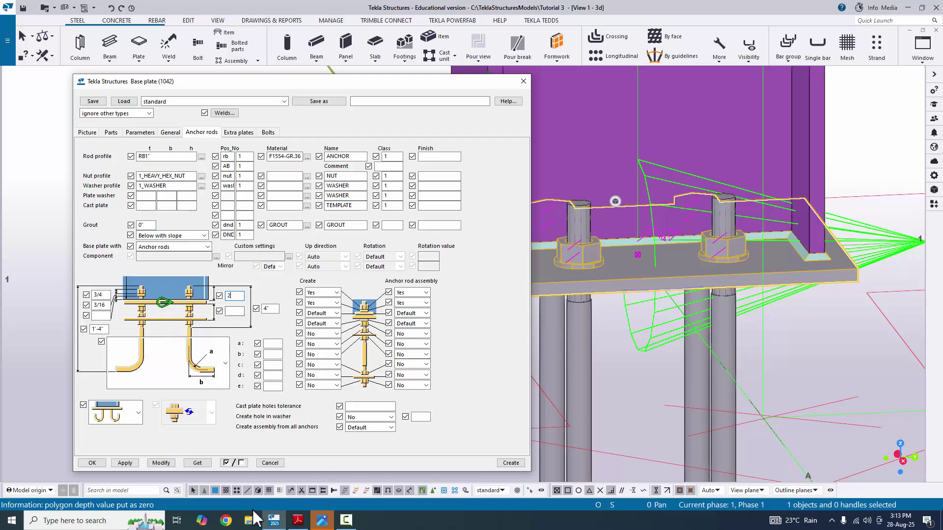
# Check the rod length in the PDF elevation, set the anchor rods' length to 1'-6" and modify the base plate component
pyautogui.click(298, 522)
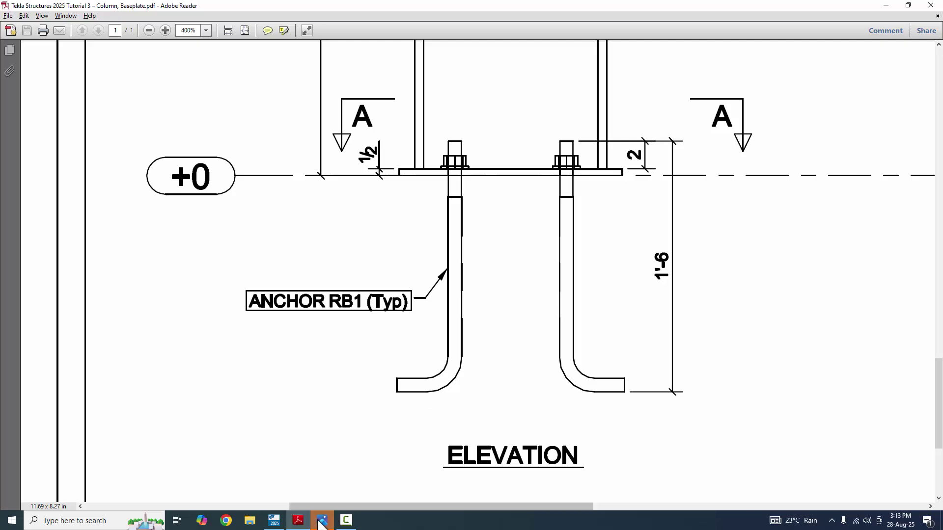
pyautogui.click(274, 521)
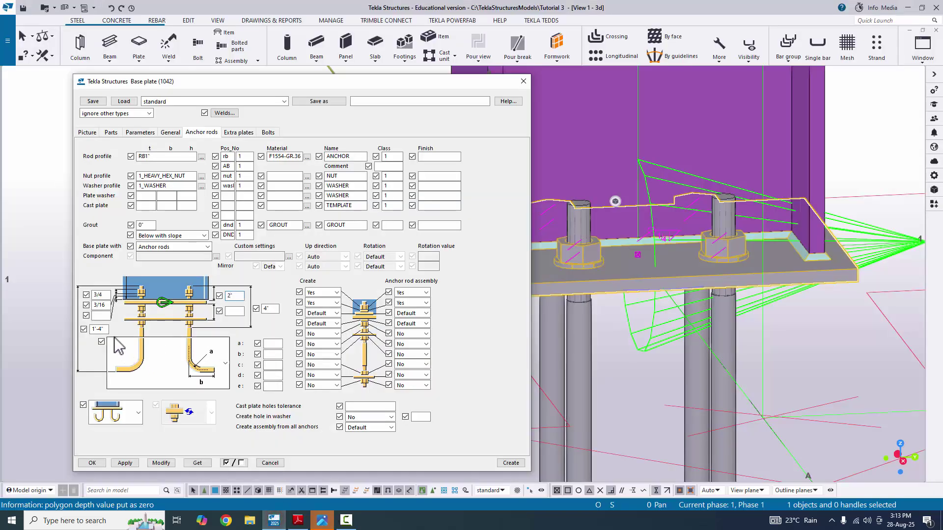
pyautogui.click(98, 329)
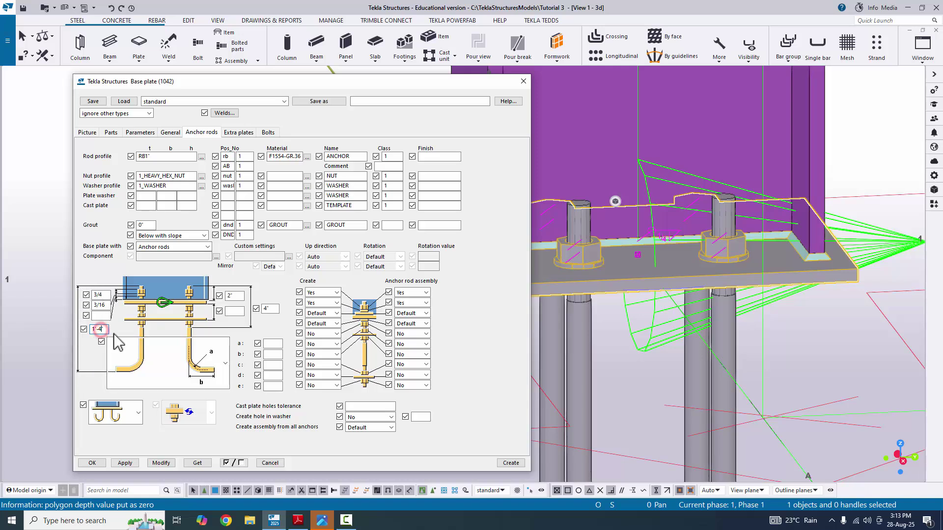
pyautogui.press('BackSpace')
pyautogui.press('BackSpace')
pyautogui.write('6"')
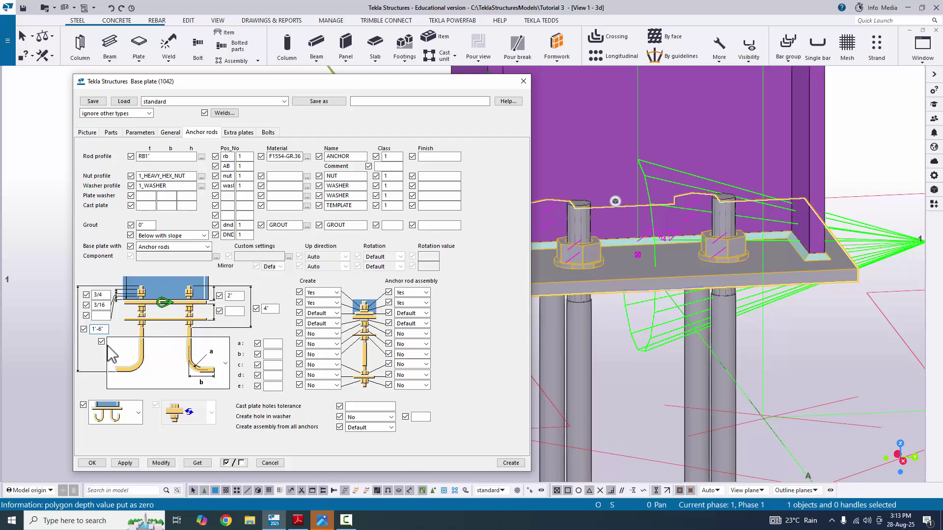
pyautogui.press('BackSpace')
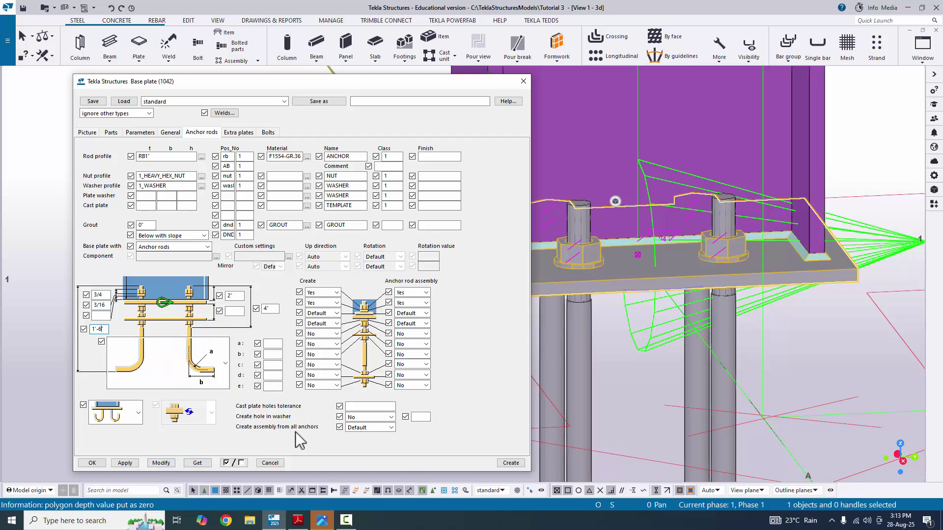
pyautogui.click(297, 520)
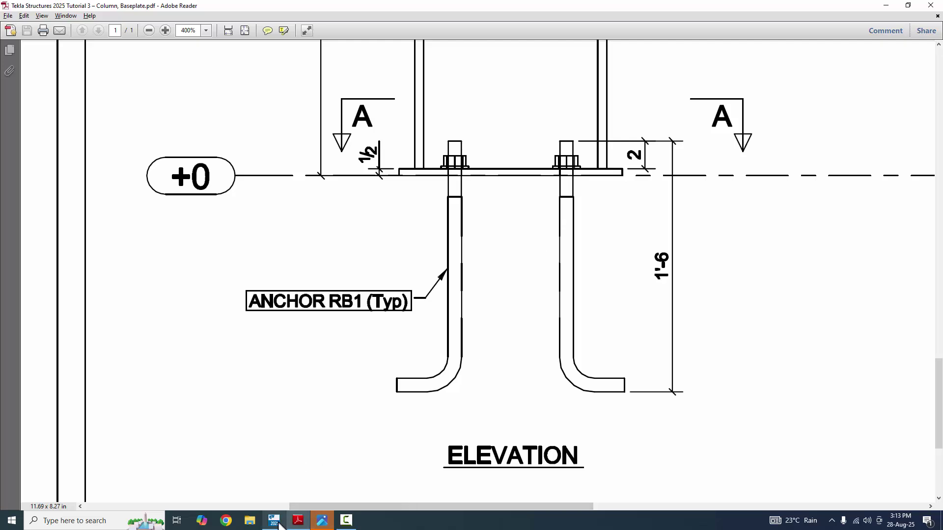
pyautogui.click(279, 524)
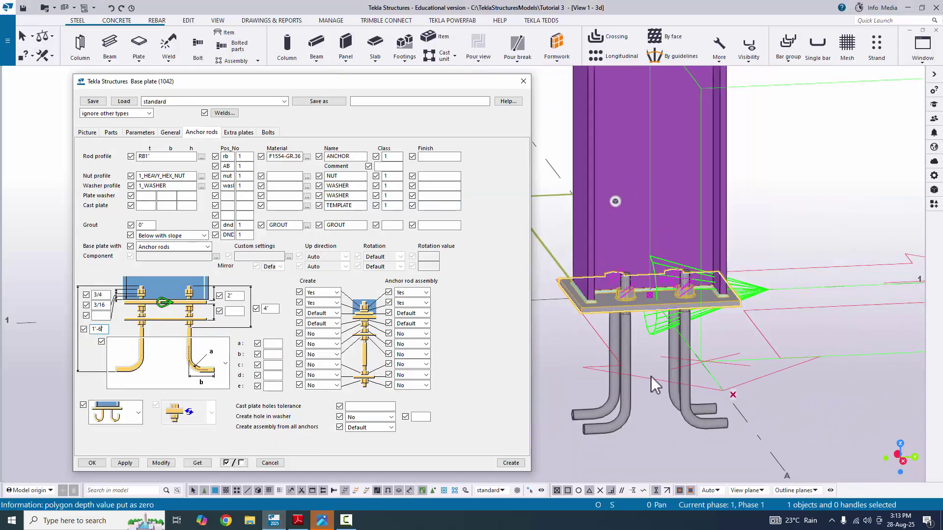
pyautogui.moveTo(650, 376); pyautogui.dragTo(676, 345, button='middle')
pyautogui.click(161, 463)
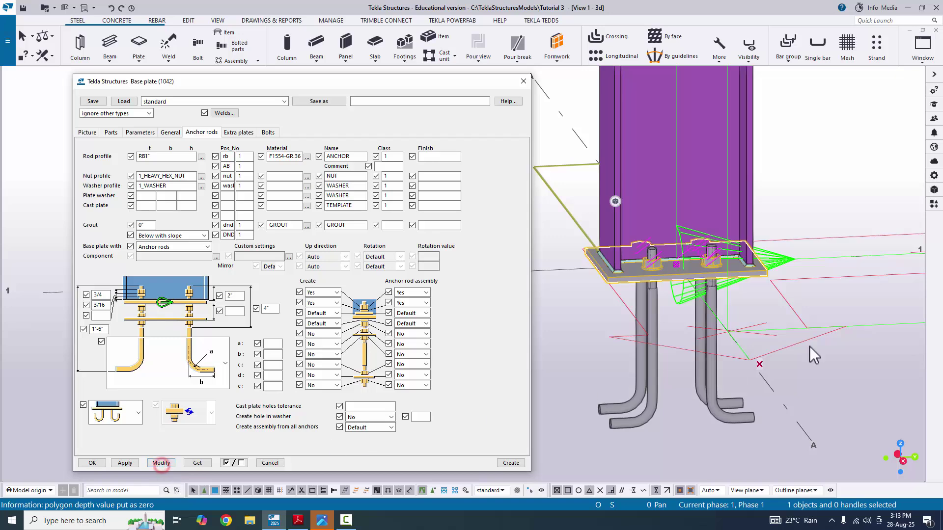
pyautogui.scroll(3, 665, 310)
pyautogui.scroll(-2, 665, 310)
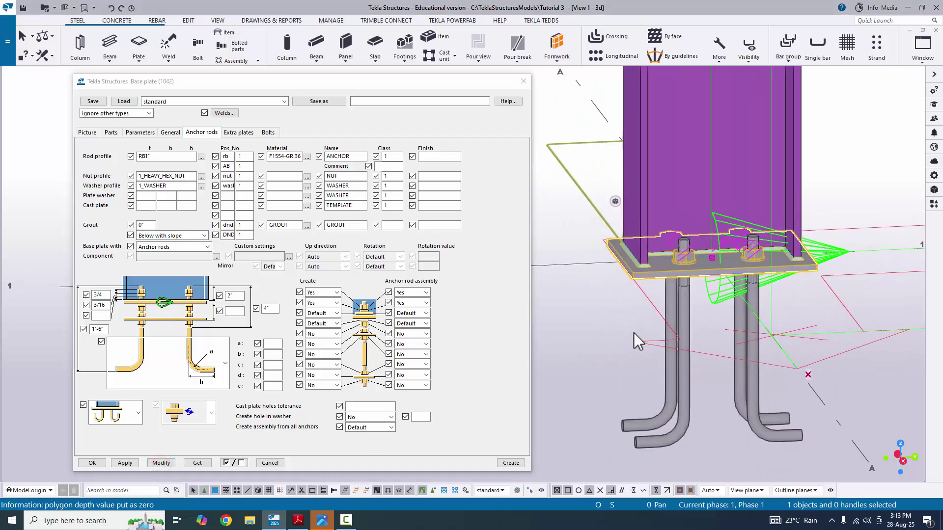
pyautogui.moveTo(643, 311); pyautogui.dragTo(637, 334, button='middle')
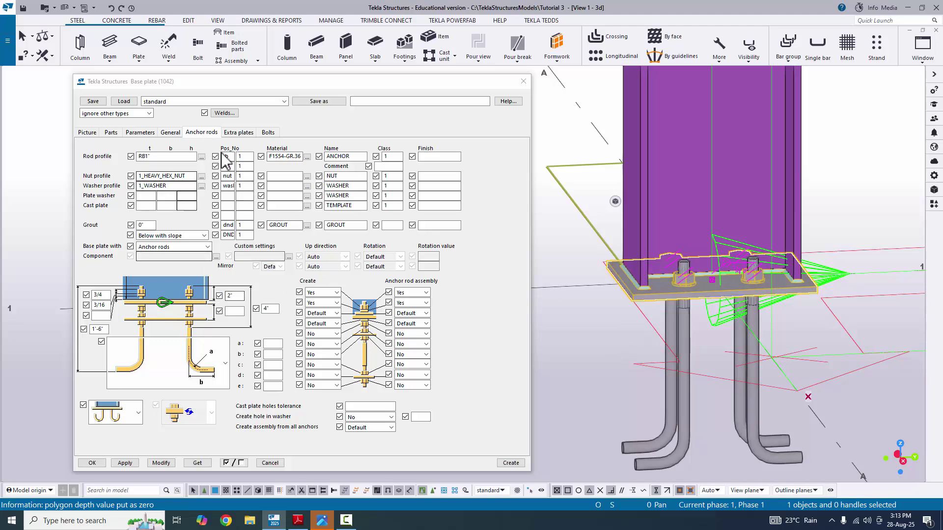
# Set the base plate component's bolt size to 1 in and the bolt hole tolerance to 1/8
pyautogui.click(265, 133)
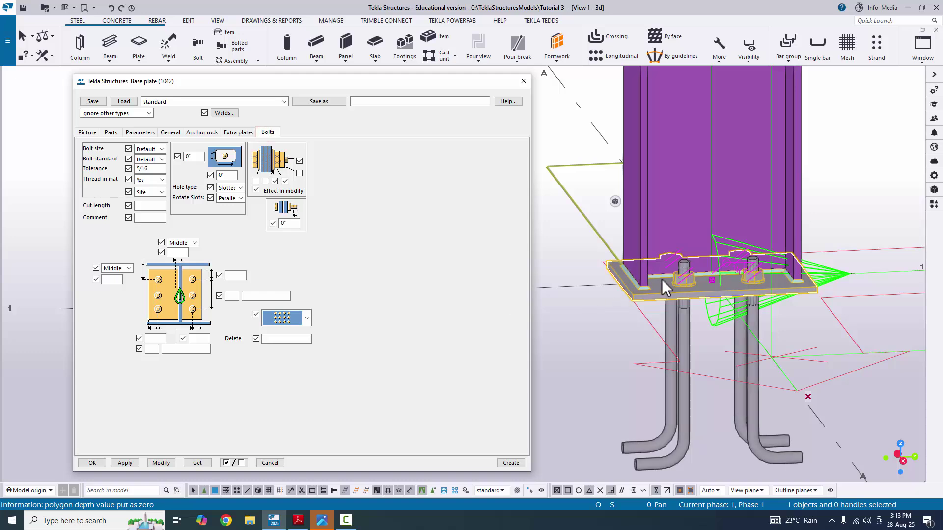
pyautogui.scroll(-3, 621, 301)
pyautogui.scroll(5, 623, 299)
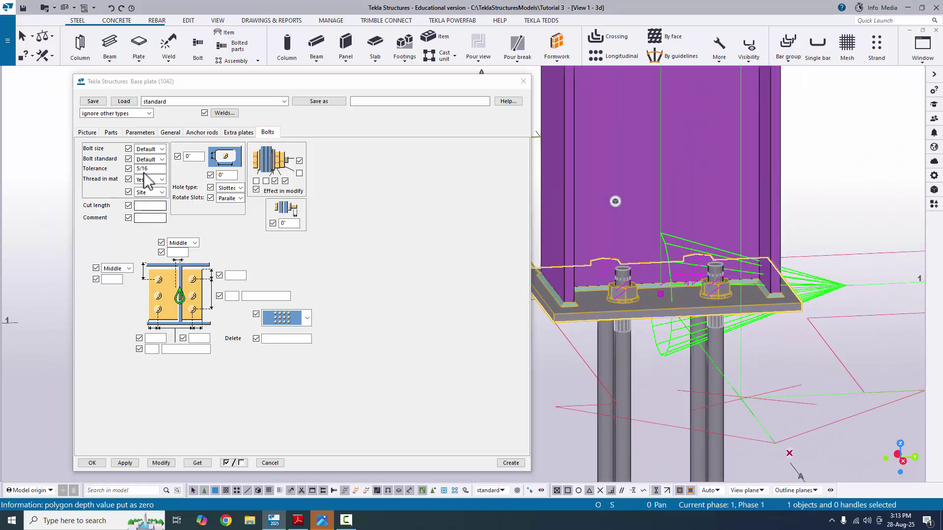
pyautogui.scroll(5, 627, 317)
pyautogui.scroll(-5, 604, 273)
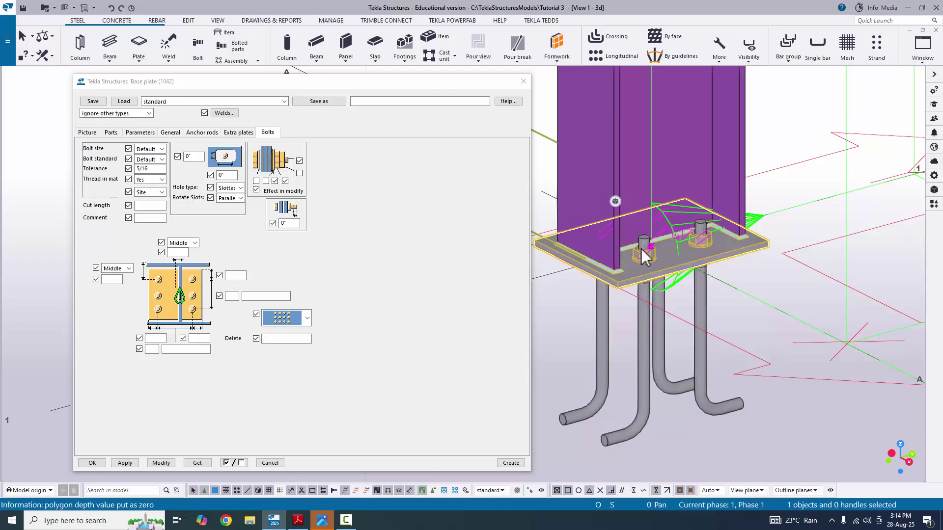
pyautogui.click(269, 130)
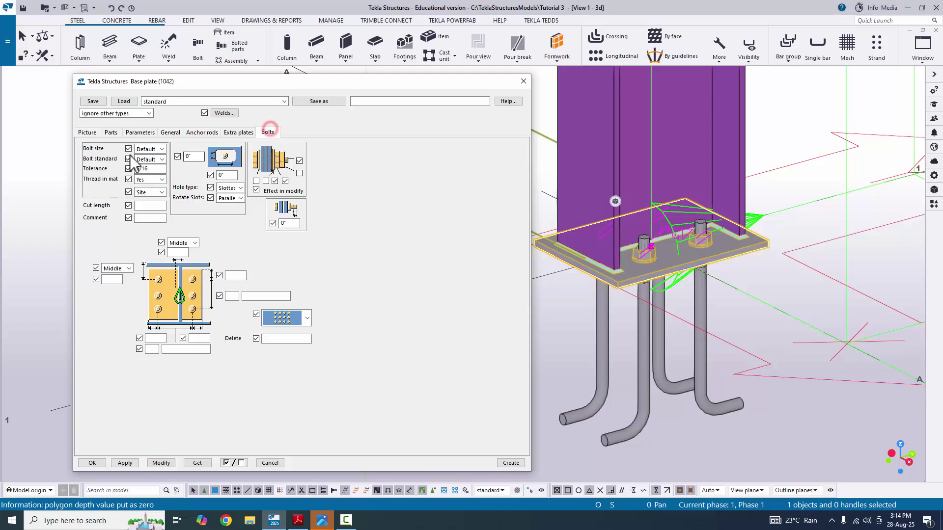
pyautogui.click(153, 148)
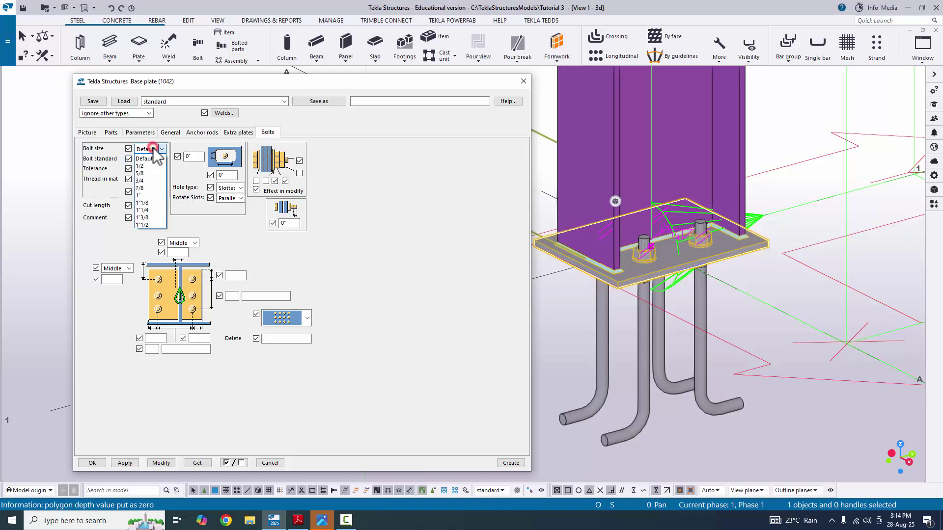
pyautogui.click(148, 195)
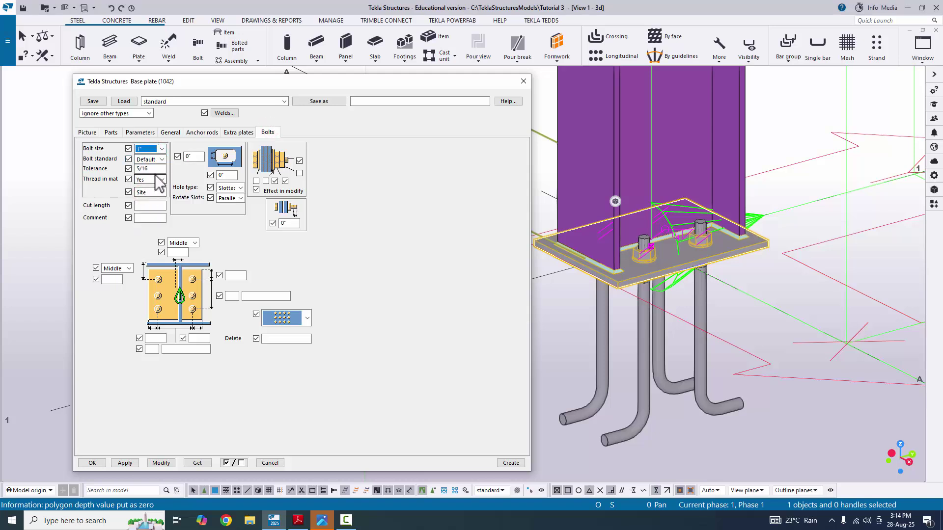
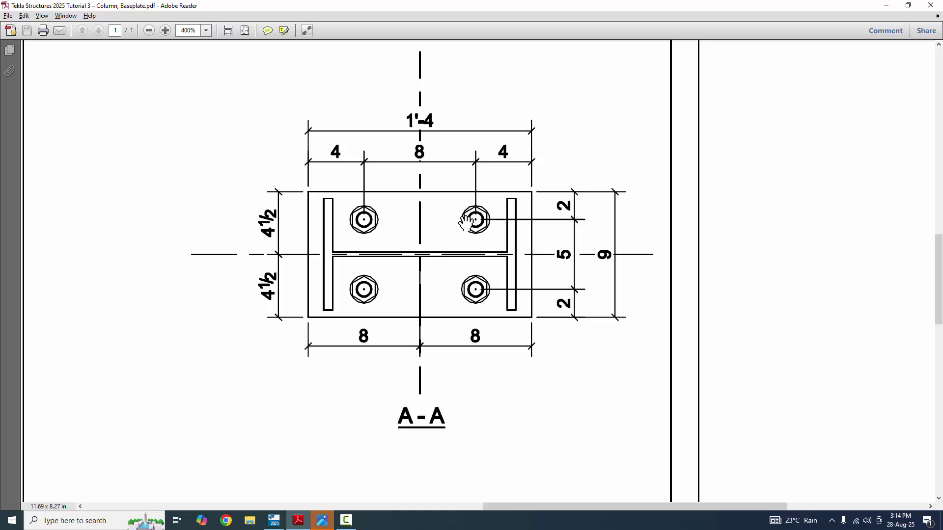
# Using section A-A in the PDF, set the base plate's bolt edge distance to 4 in, with 2 bolts spaced 8 in along the plate's length
pyautogui.click(274, 520)
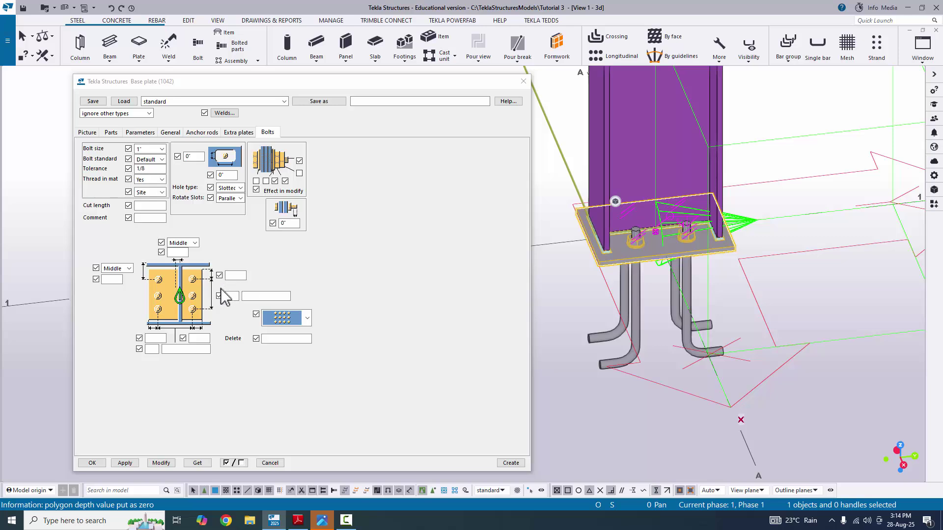
pyautogui.click(233, 276)
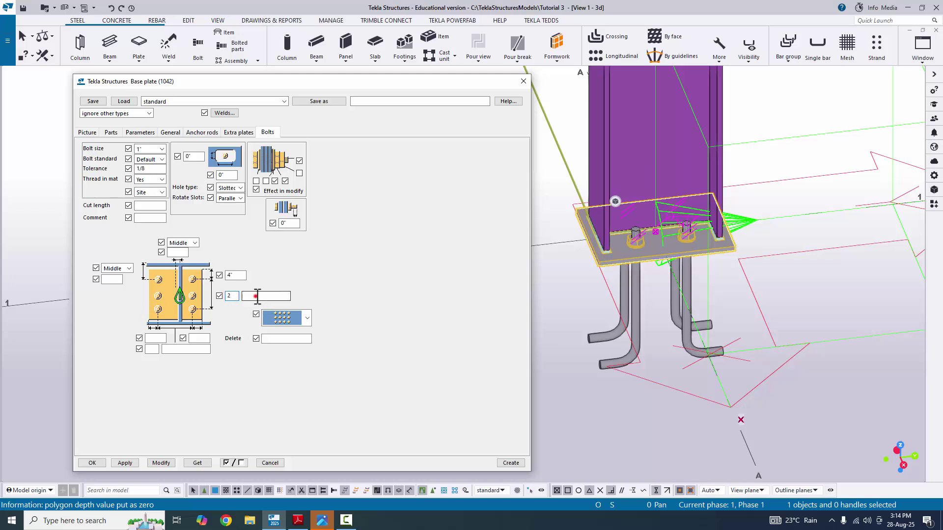
pyautogui.click(298, 520)
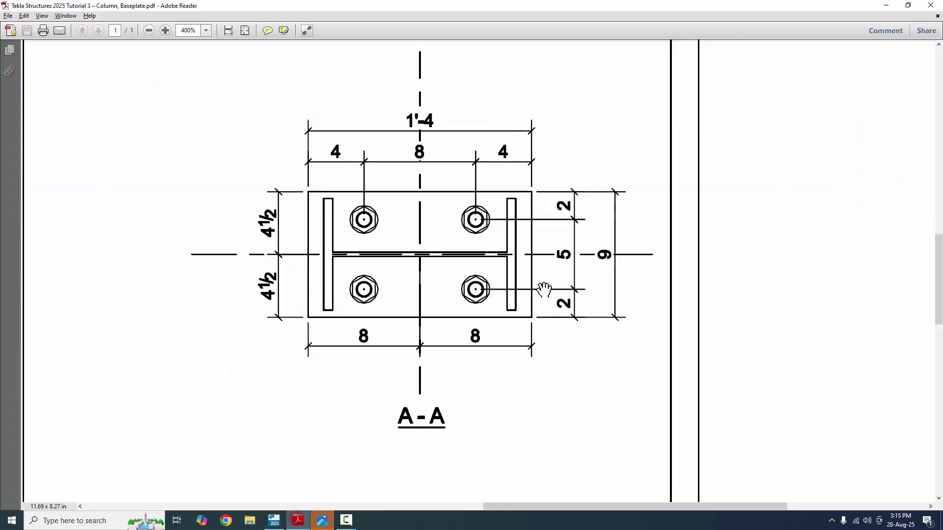
pyautogui.click(273, 521)
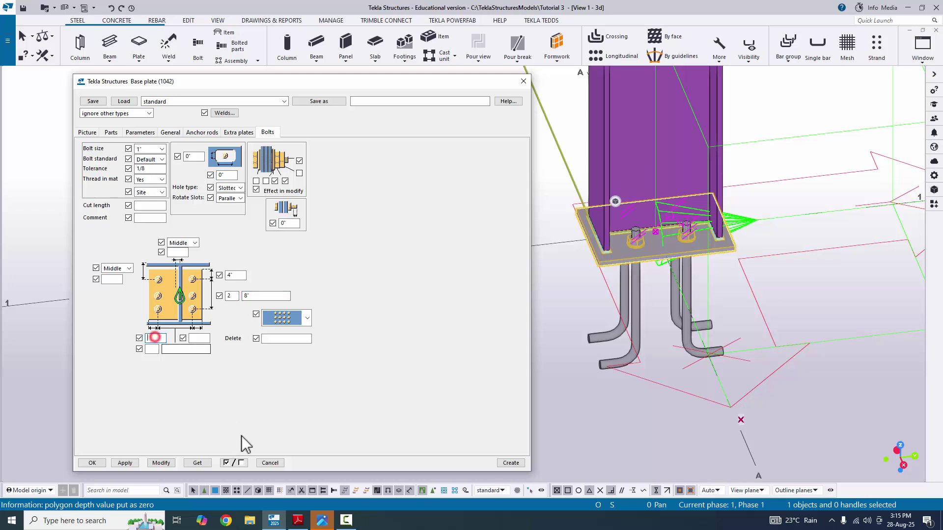
# Using section A-A in the PDF, set the bolts' widthwise edge distances to 2 in with 2 bolts spaced 5 in, and modify the base plate
pyautogui.click(298, 521)
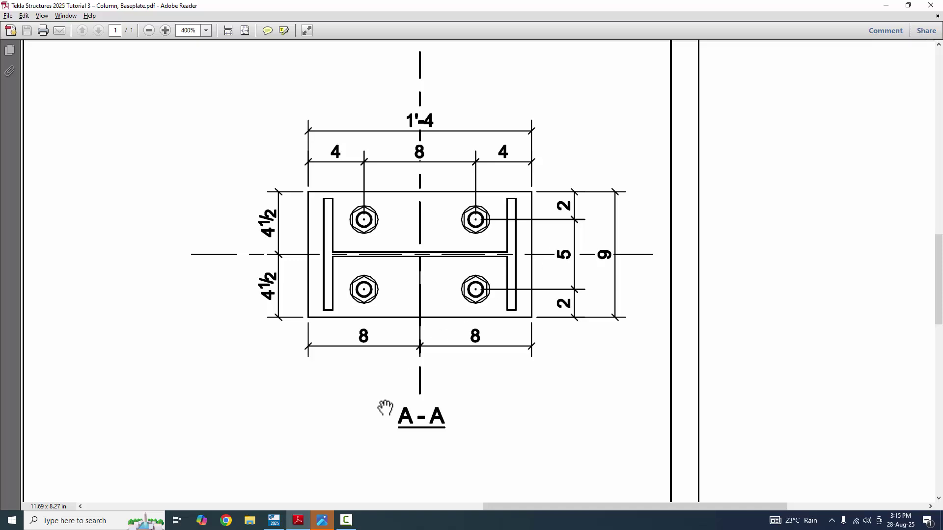
pyautogui.click(274, 520)
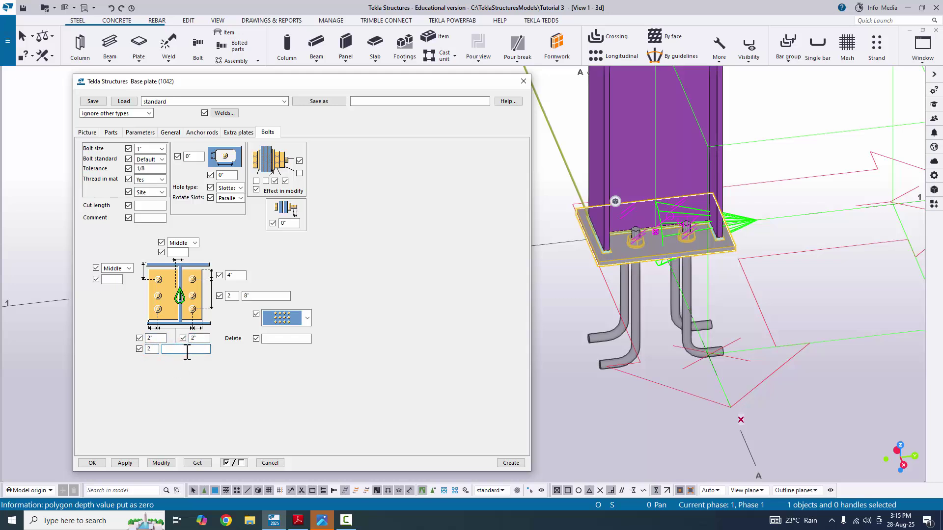
pyautogui.click(296, 523)
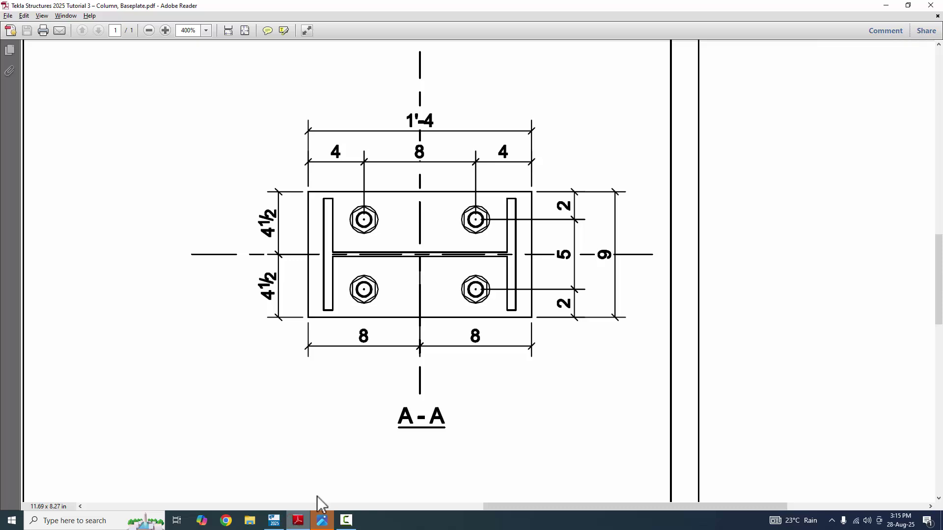
pyautogui.click(307, 523)
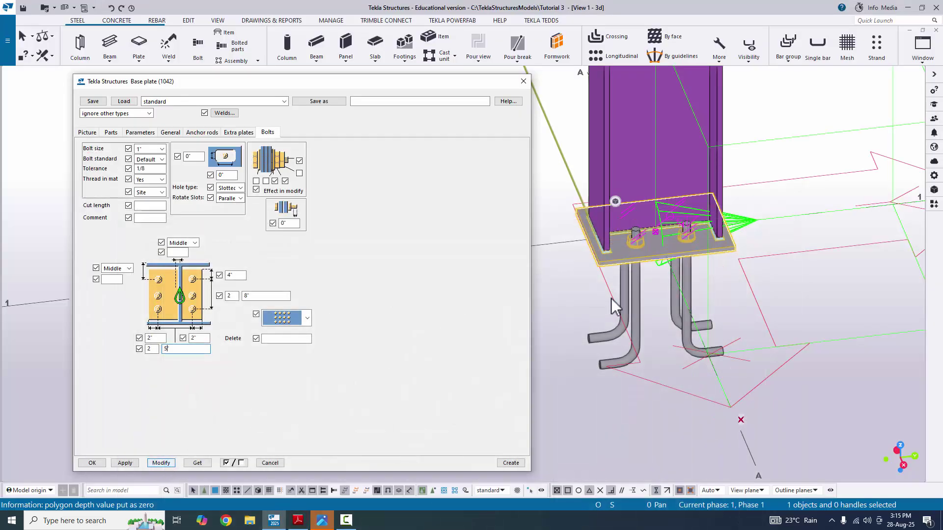
pyautogui.click(161, 463)
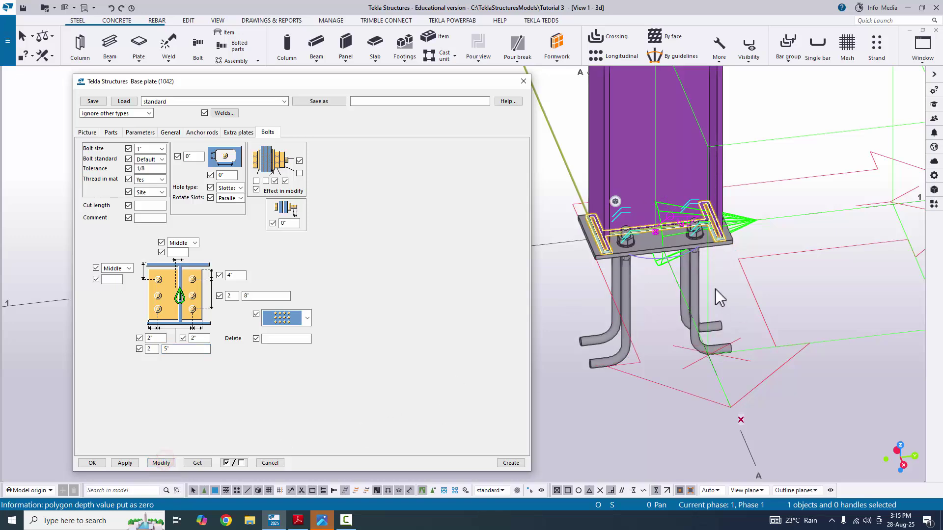
# Examine the repositioned anchor rods from several sides, modify the base plate component once more and accept its settings
pyautogui.scroll(6, 675, 296)
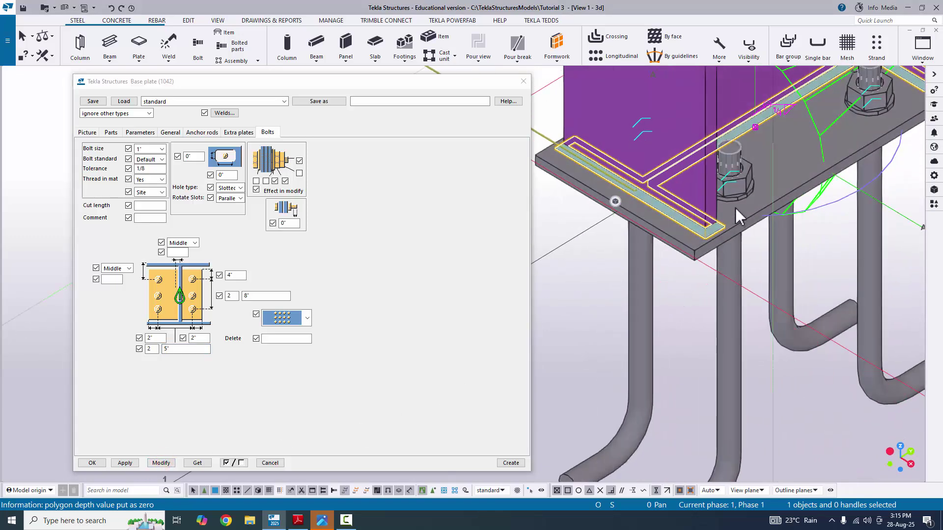
pyautogui.scroll(-8, 735, 208)
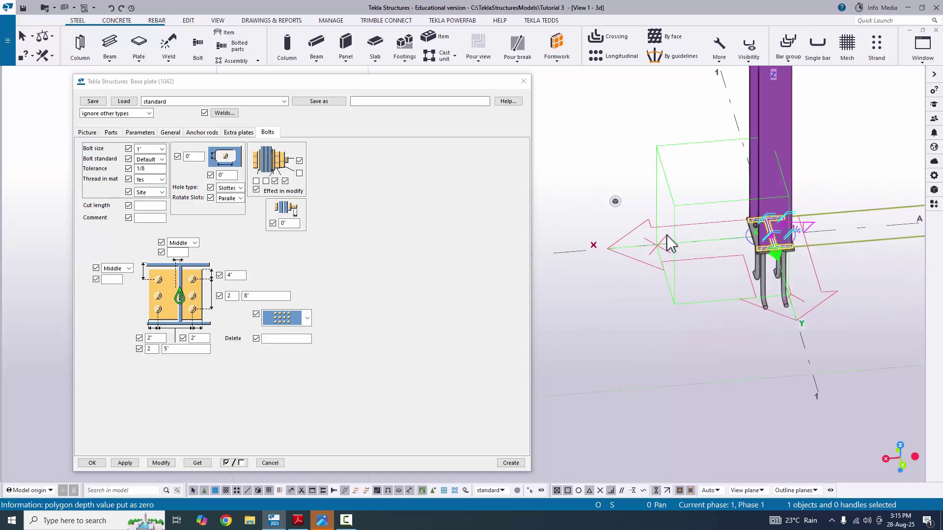
pyautogui.scroll(6, 670, 243)
pyautogui.moveTo(616, 200); pyautogui.dragTo(719, 263, button='middle')
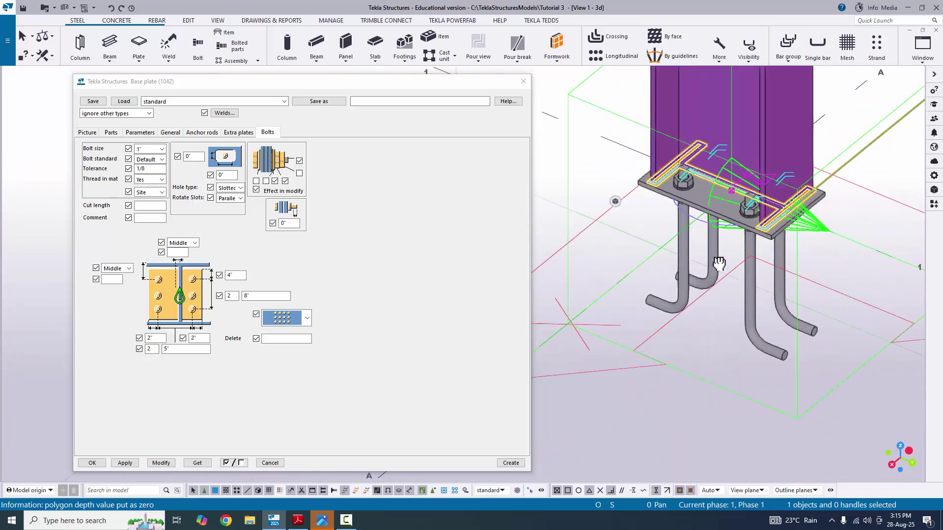
pyautogui.scroll(4, 719, 263)
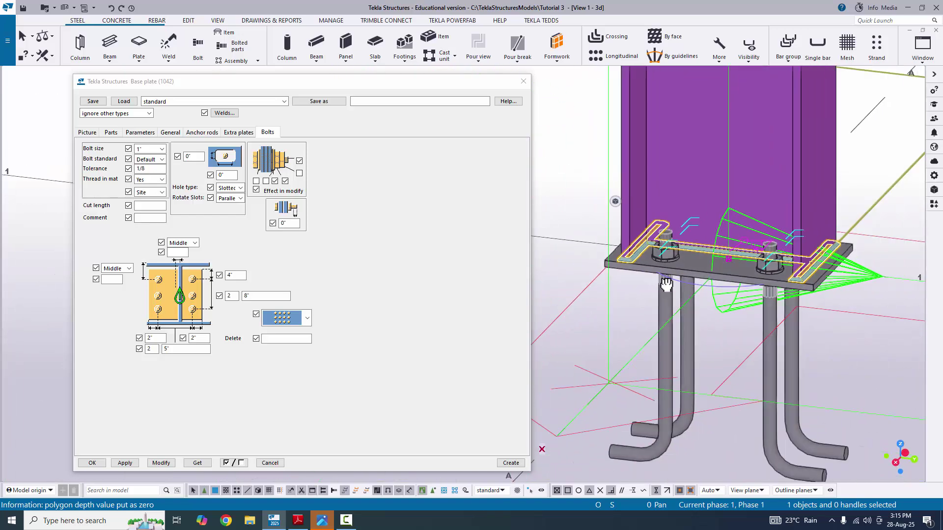
pyautogui.keyDown('ctrl'); pyautogui.moveTo(666, 284); pyautogui.dragTo(394, 350, button='middle'); pyautogui.keyUp('ctrl')
pyautogui.click(161, 463)
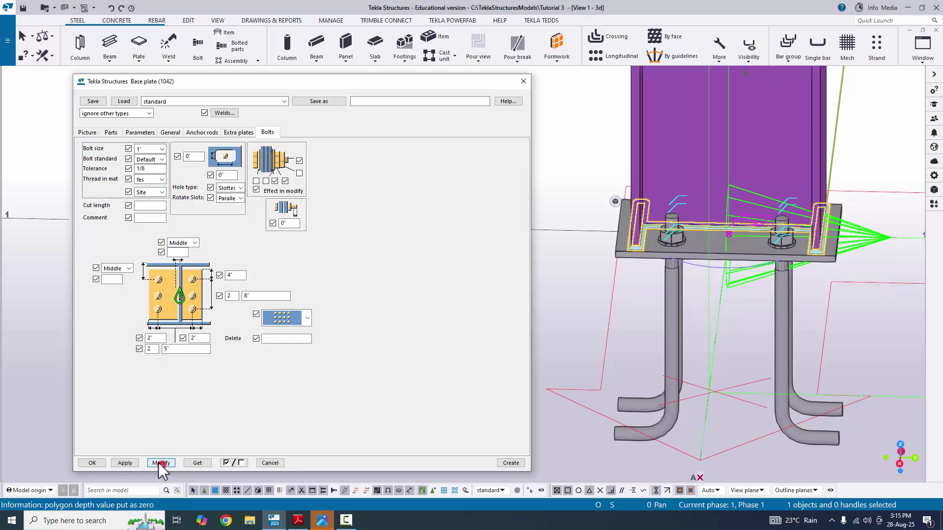
pyautogui.click(91, 463)
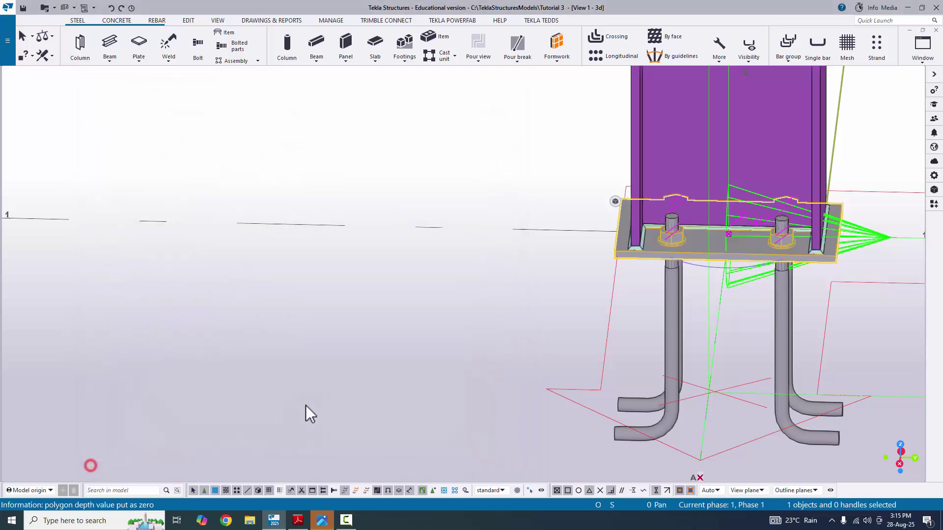
# Redraw the 3D view of the column base
pyautogui.scroll(5, 322, 402)
pyautogui.rightClick(210, 127)
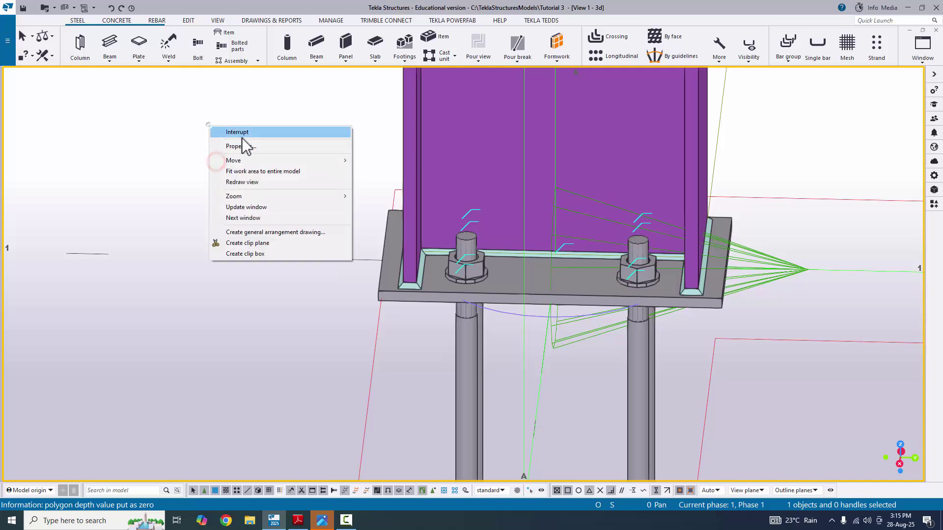
pyautogui.click(246, 187)
# Centre the view rotation on the base plate and examine the column base and anchor rods from several sides
pyautogui.moveTo(269, 234)
pyautogui.keyDown('ctrl'); pyautogui.mouseDown(button='middle')
pyautogui.moveTo(358, 331)
pyautogui.moveTo(410, 322)
pyautogui.moveTo(396, 302)
pyautogui.moveTo(290, 322)
pyautogui.moveTo(558, 301)
pyautogui.moveTo(322, 305)
pyautogui.moveTo(420, 317)
pyautogui.moveTo(424, 304)
pyautogui.mouseUp(button='middle'); pyautogui.keyUp('ctrl')
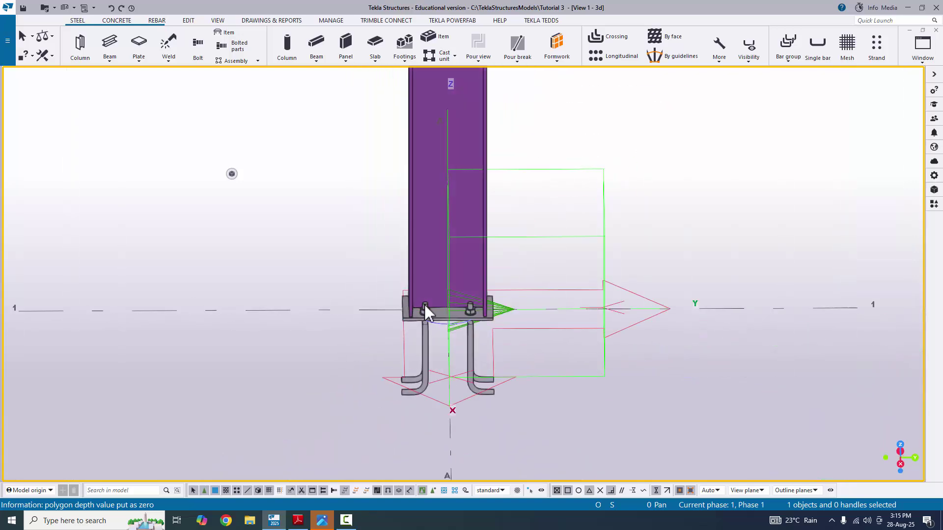
pyautogui.scroll(6, 446, 320)
pyautogui.scroll(-3, 449, 313)
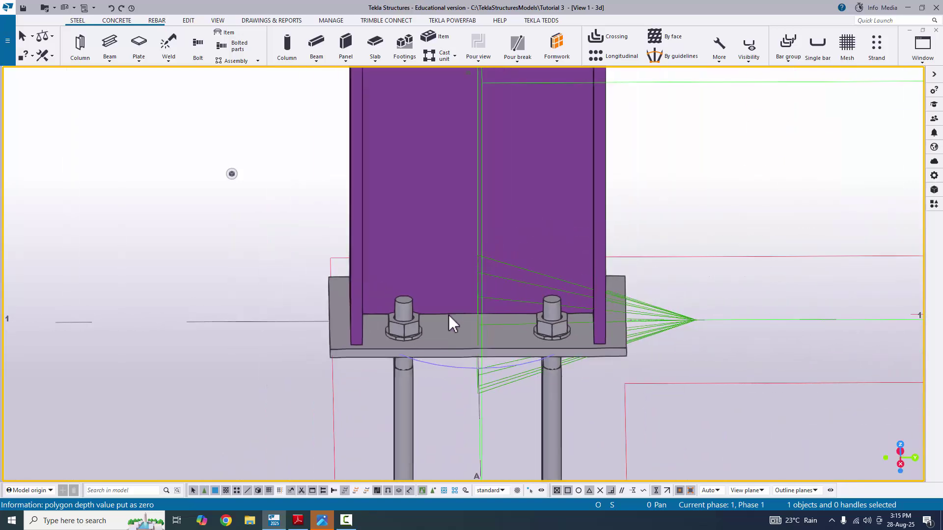
pyautogui.press('v')
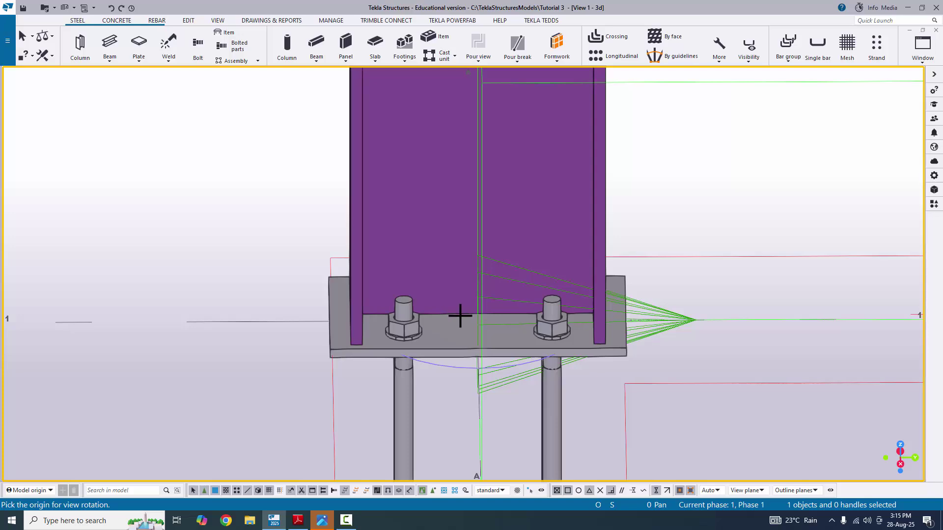
pyautogui.click(460, 315)
pyautogui.moveTo(463, 320); pyautogui.dragTo(673, 290)
pyautogui.rightClick(740, 188)
pyautogui.click(758, 194)
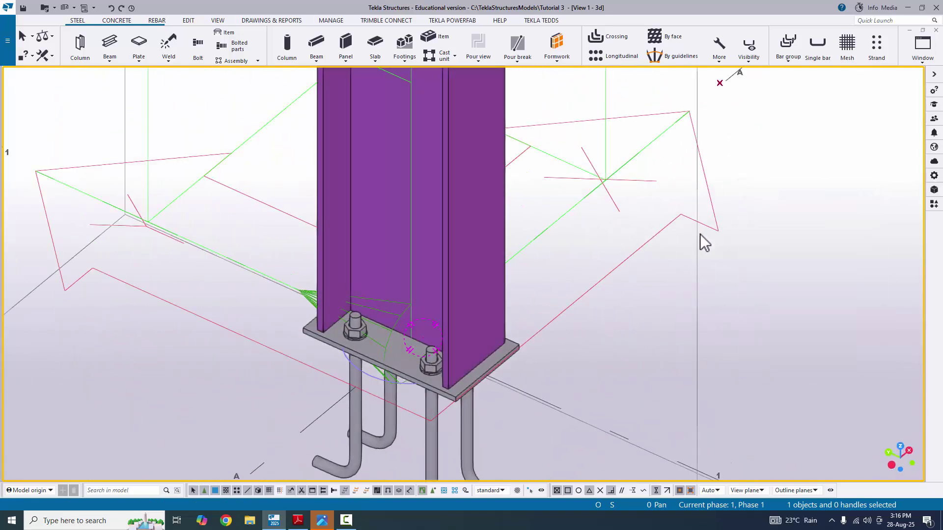
pyautogui.keyDown('ctrl'); pyautogui.moveTo(703, 243); pyautogui.dragTo(498, 276, button='middle'); pyautogui.keyUp('ctrl')
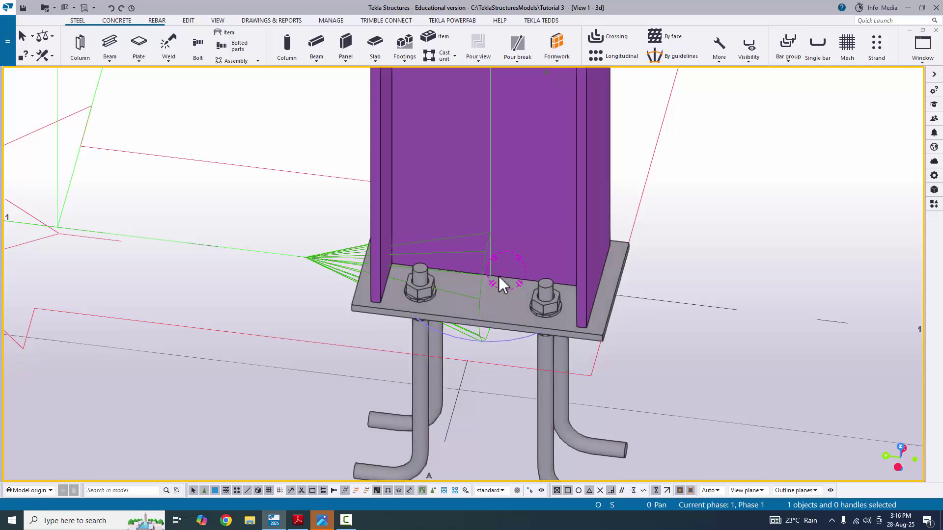
pyautogui.scroll(-10, 499, 275)
pyautogui.scroll(2, 448, 318)
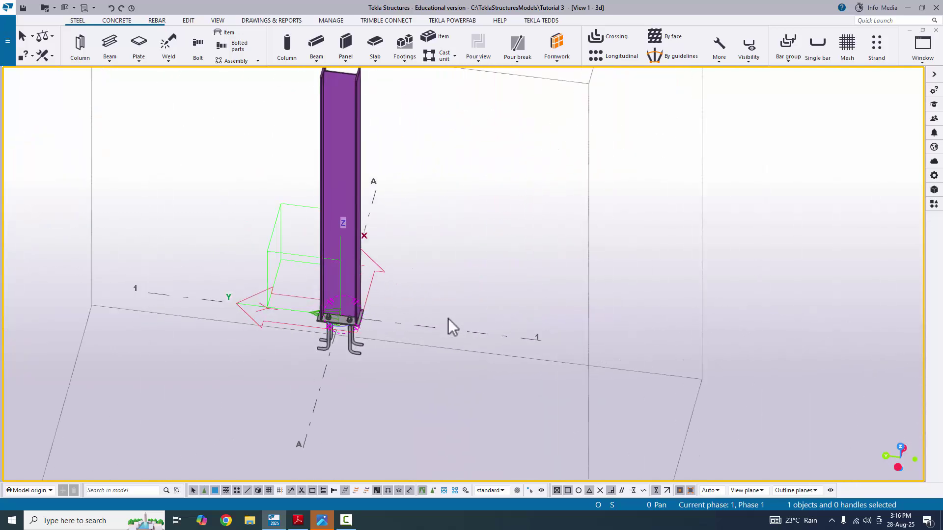
# Create plan and elevation views along all grid lines using the standard view settings
pyautogui.scroll(5, 417, 326)
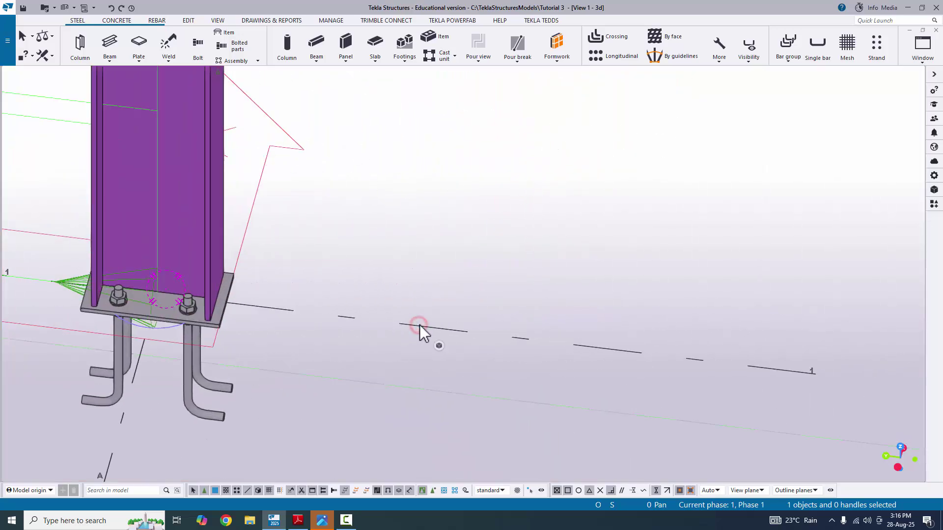
pyautogui.rightClick(419, 325)
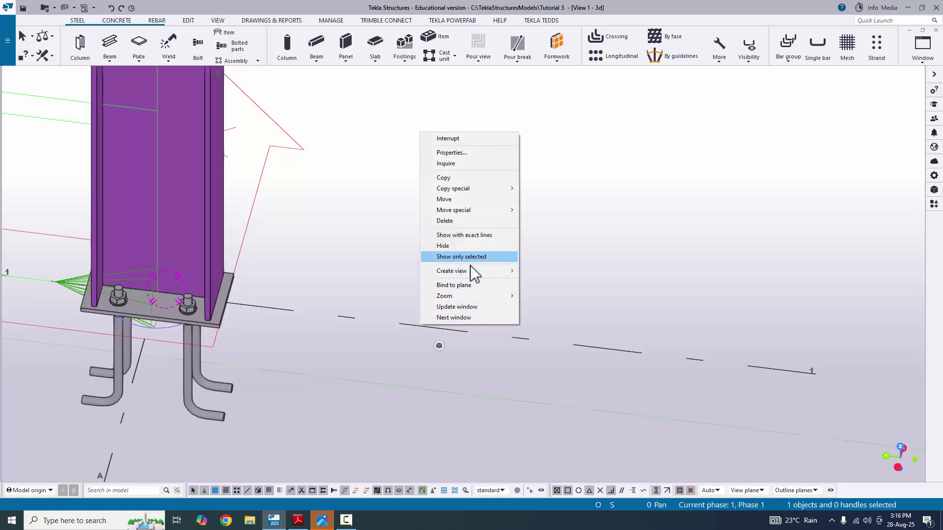
pyautogui.click(470, 268)
pyautogui.click(556, 282)
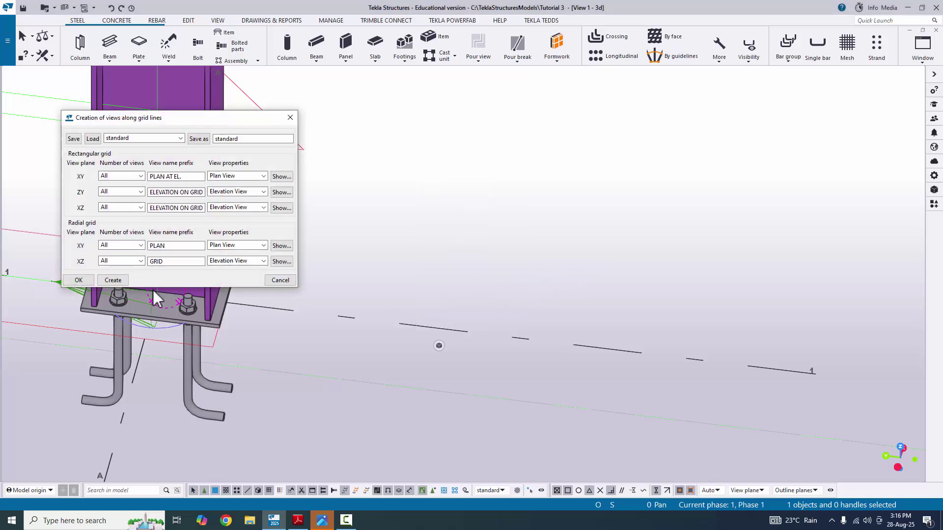
pyautogui.click(112, 281)
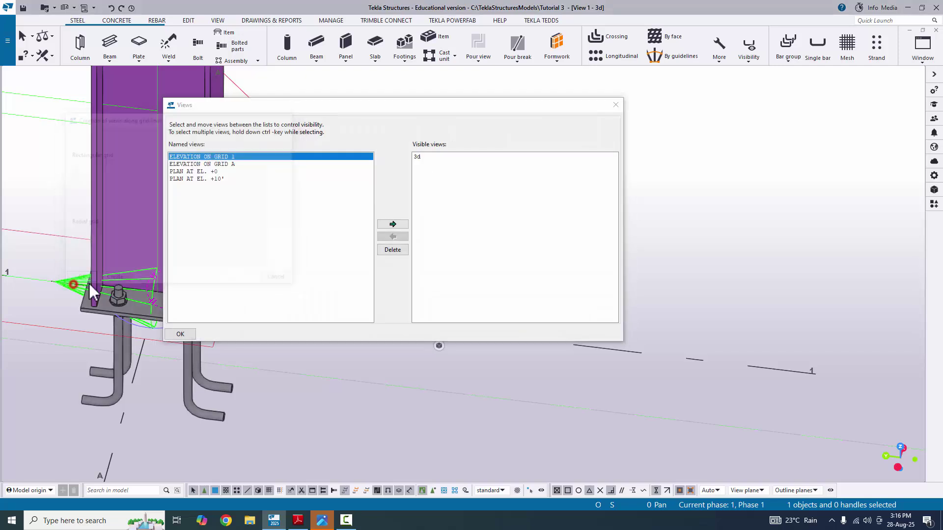
# Make the ELEVATION ON GRID 1 view visible and close the list of views
pyautogui.scroll(-5, 422, 383)
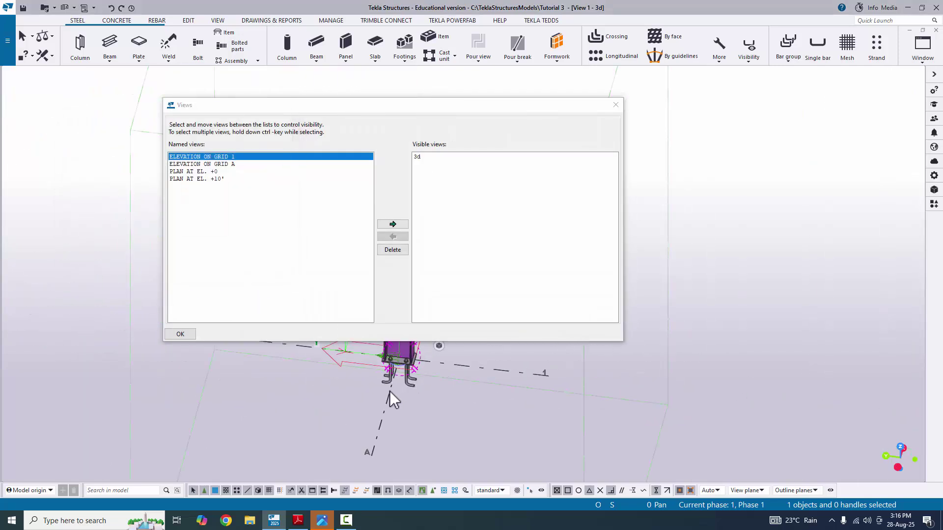
pyautogui.click(227, 156)
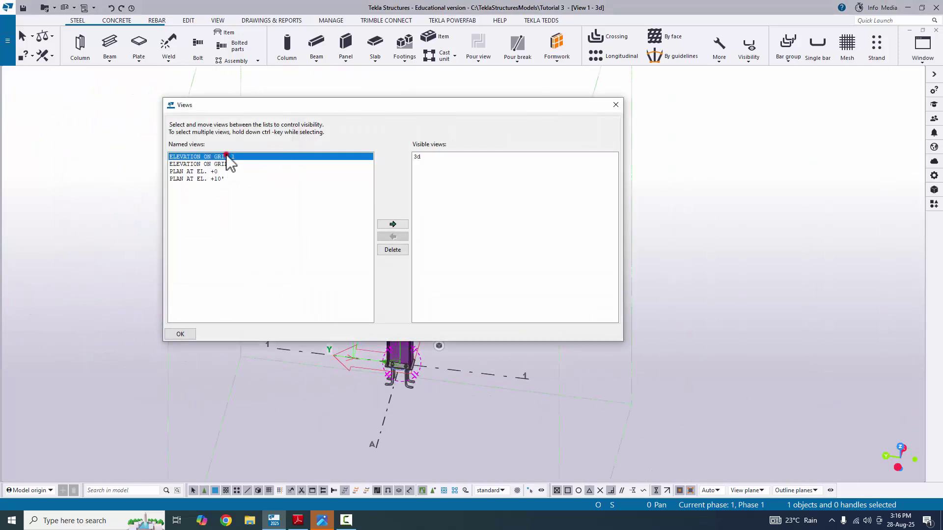
pyautogui.click(393, 224)
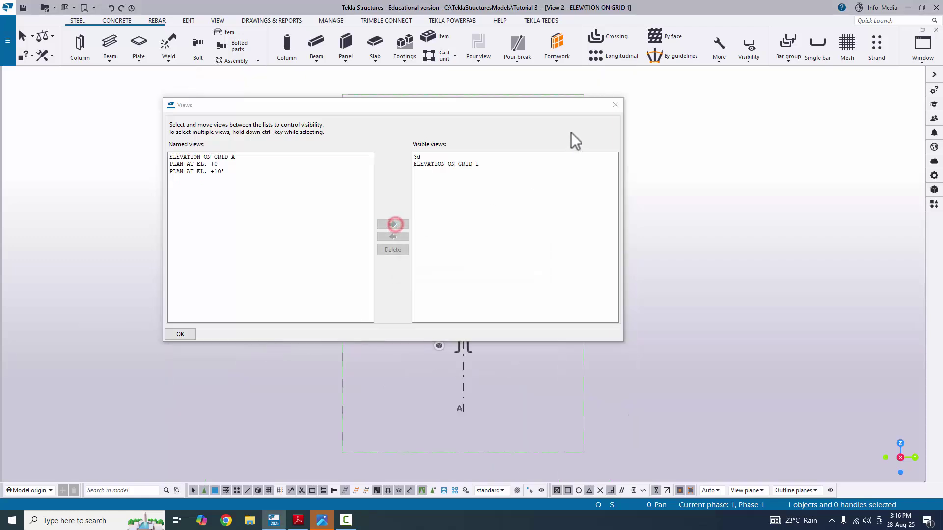
pyautogui.click(615, 106)
# Measure the vertical distance from the column top to the +0 level in the Grid 1 elevation, placing the dimension beside the column
pyautogui.scroll(5, 438, 274)
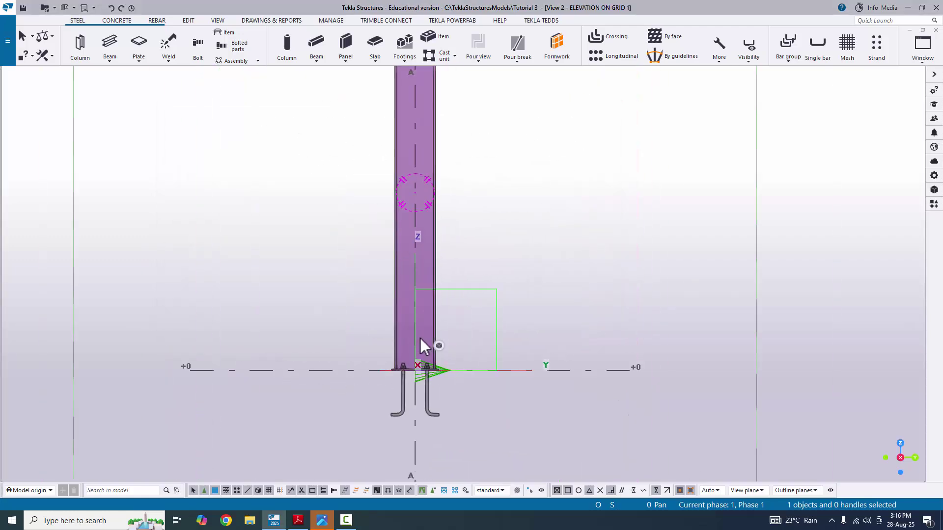
pyautogui.scroll(-3, 362, 305)
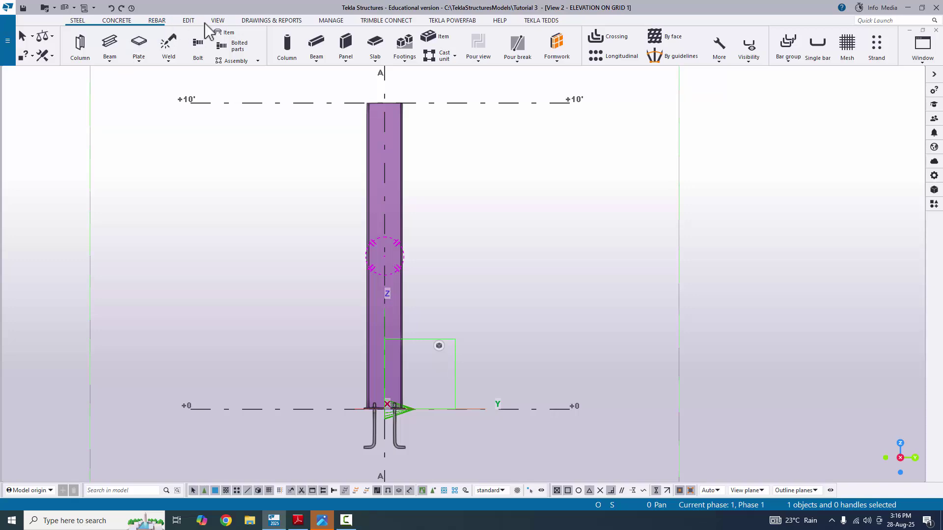
pyautogui.click(191, 21)
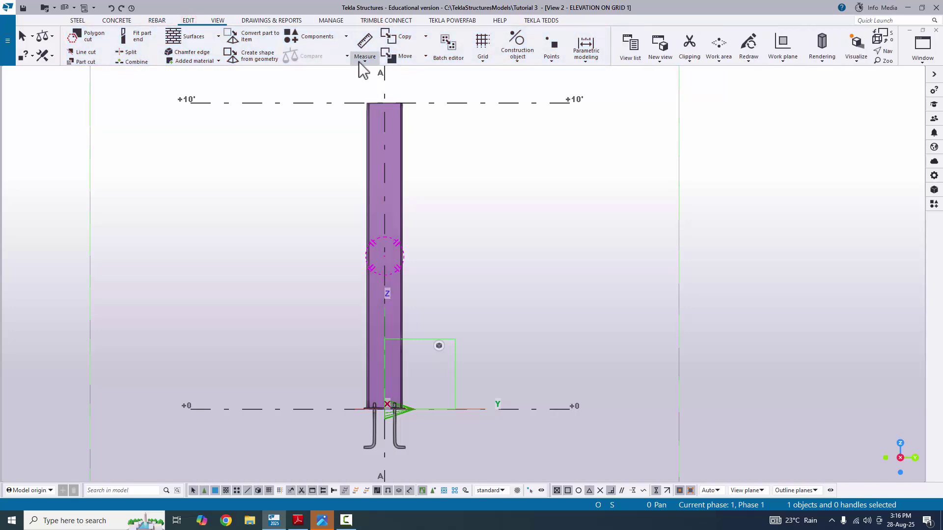
pyautogui.click(365, 57)
pyautogui.click(381, 122)
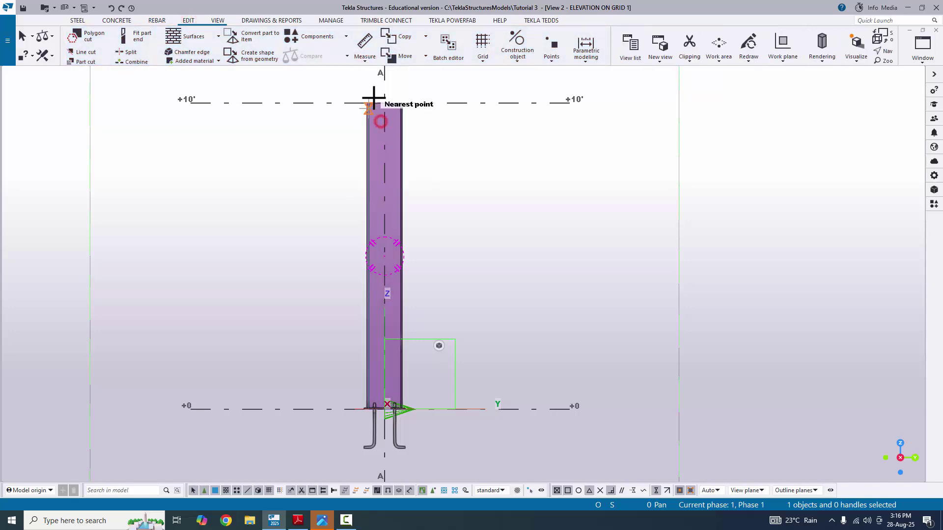
pyautogui.click(386, 101)
pyautogui.scroll(5, 375, 314)
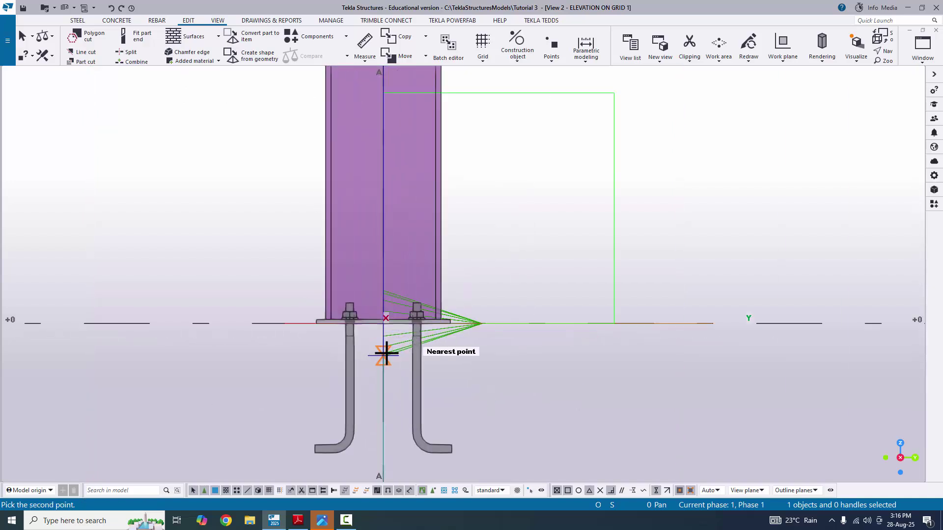
pyautogui.click(369, 298)
pyautogui.scroll(-8, 216, 341)
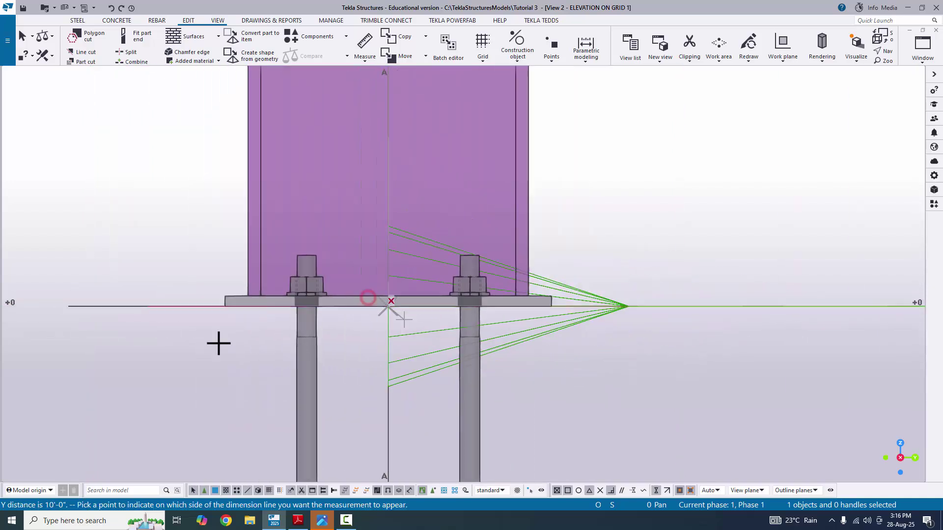
pyautogui.scroll(3, 260, 342)
pyautogui.click(284, 301)
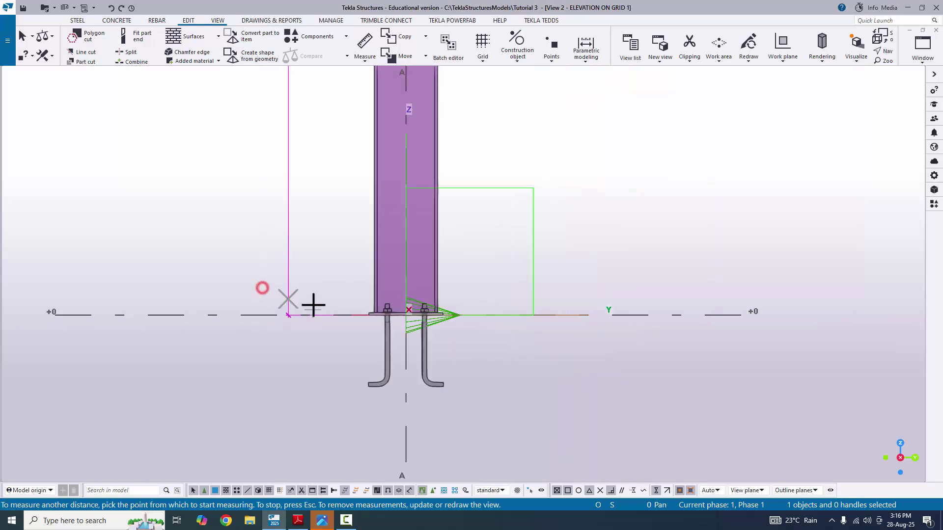
pyautogui.scroll(-2, 292, 348)
pyautogui.scroll(3, 294, 249)
pyautogui.scroll(-2, 281, 389)
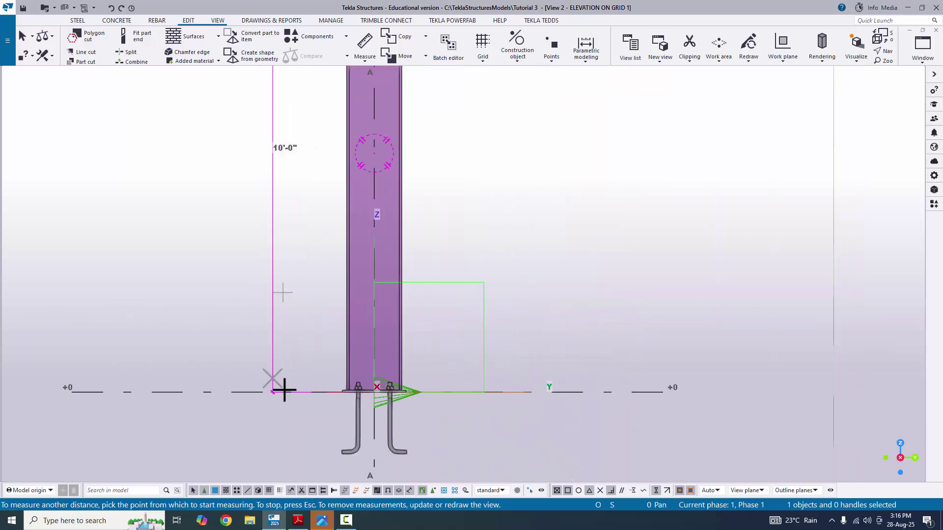
# Check the column height dimension and its reference level at the base plate in the PDF elevation
pyautogui.click(298, 521)
pyautogui.keyDown('ctrl'); pyautogui.scroll(-4, 344, 364); pyautogui.keyUp('ctrl')
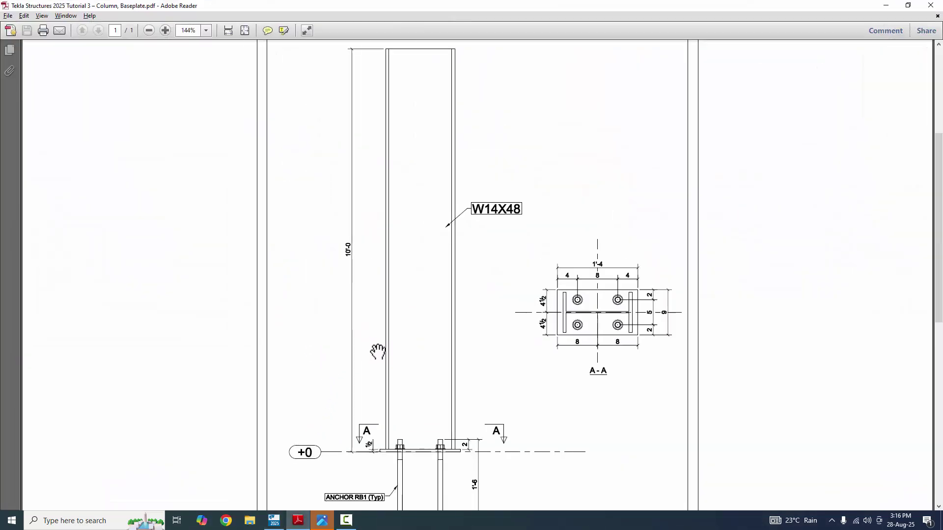
pyautogui.keyDown('ctrl'); pyautogui.scroll(5, 357, 416); pyautogui.keyUp('ctrl')
pyautogui.keyDown('ctrl'); pyautogui.scroll(-2, 225, 404); pyautogui.keyUp('ctrl')
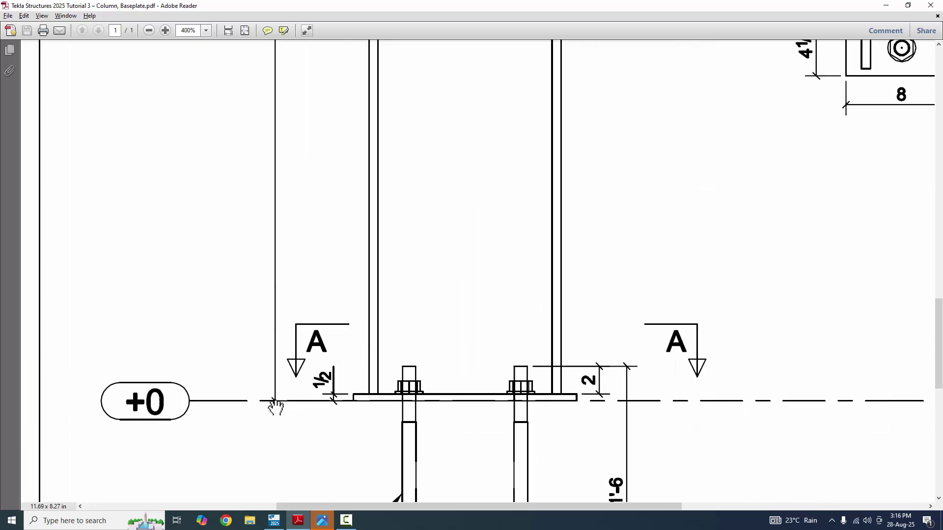
# Check the base plate thickness and anchor projection dimensions in the PDF elevation
pyautogui.keyDown('ctrl'); pyautogui.scroll(-5, 298, 403); pyautogui.keyUp('ctrl')
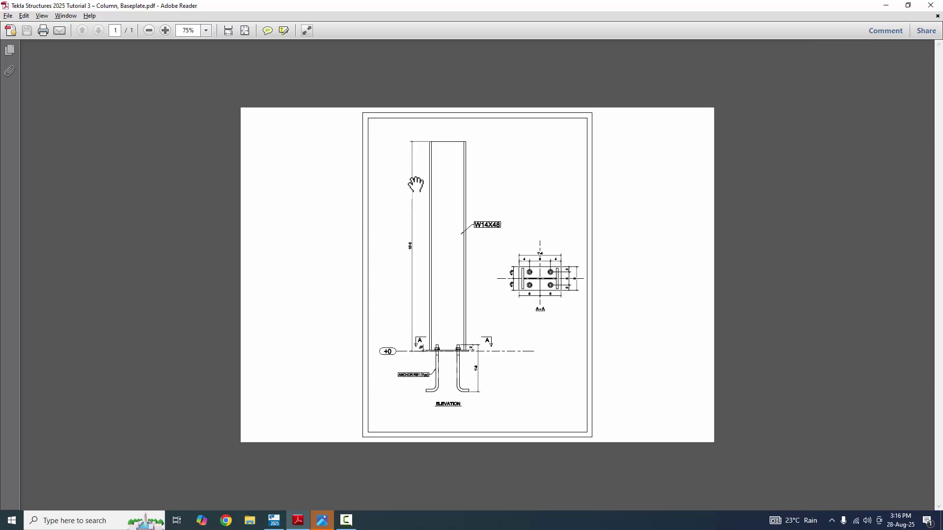
pyautogui.keyDown('ctrl'); pyautogui.scroll(2, 417, 103); pyautogui.keyUp('ctrl')
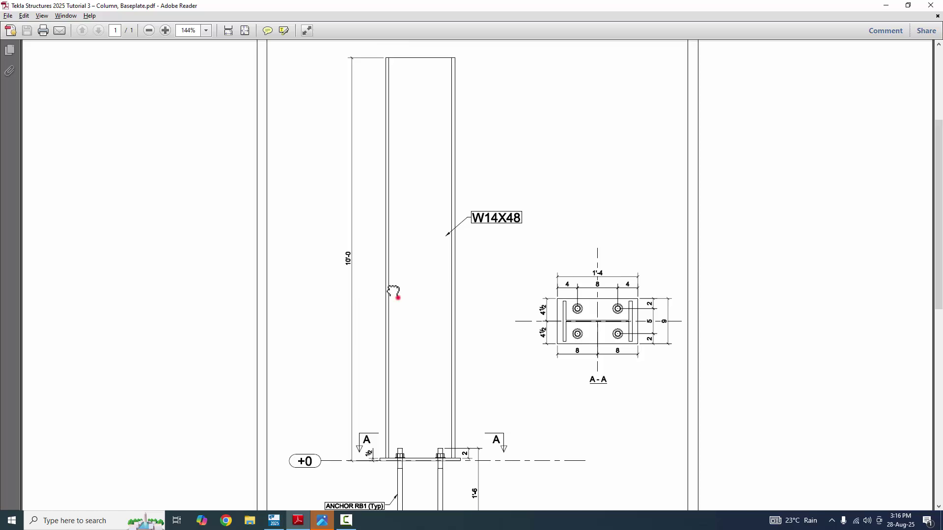
pyautogui.scroll(-3, 395, 297)
pyautogui.keyDown('ctrl'); pyautogui.scroll(5, 382, 406); pyautogui.keyUp('ctrl')
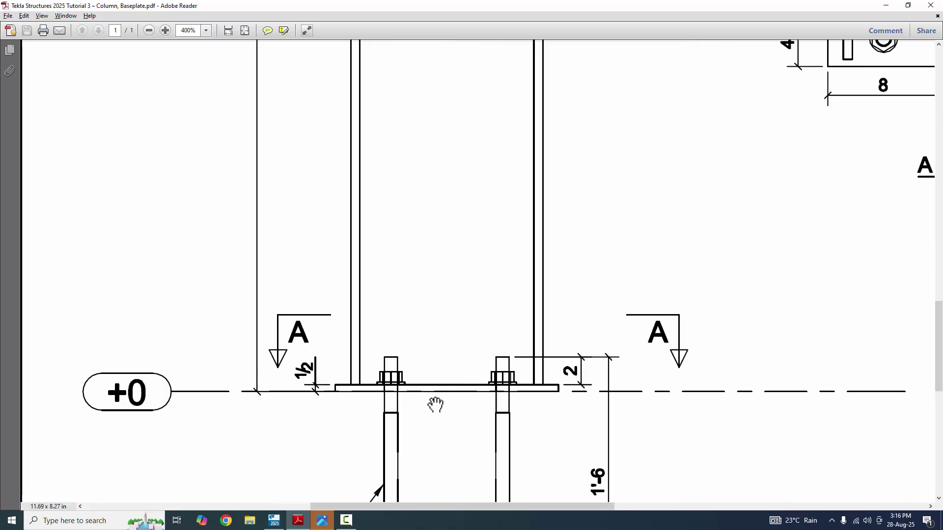
pyautogui.scroll(-2, 426, 399)
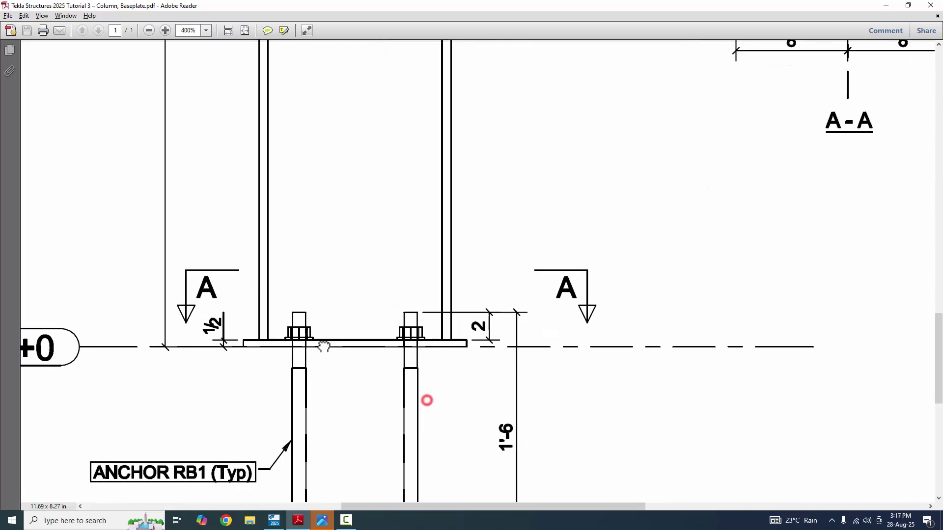
# Switch to Tekla Structures and measure the base plate's thickness at its left edge, placing the dimension beside the plate
pyautogui.click(274, 521)
pyautogui.scroll(6, 339, 390)
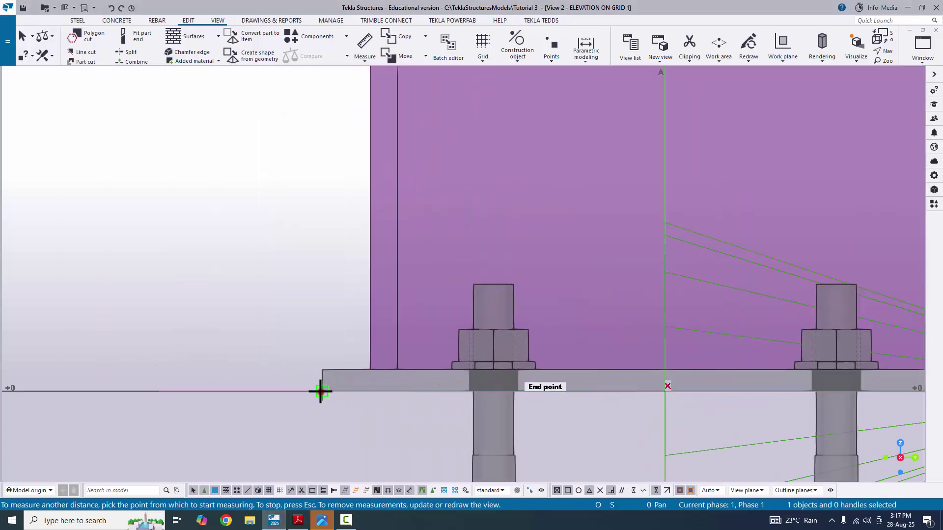
pyautogui.click(320, 390)
pyautogui.click(319, 367)
pyautogui.click(246, 367)
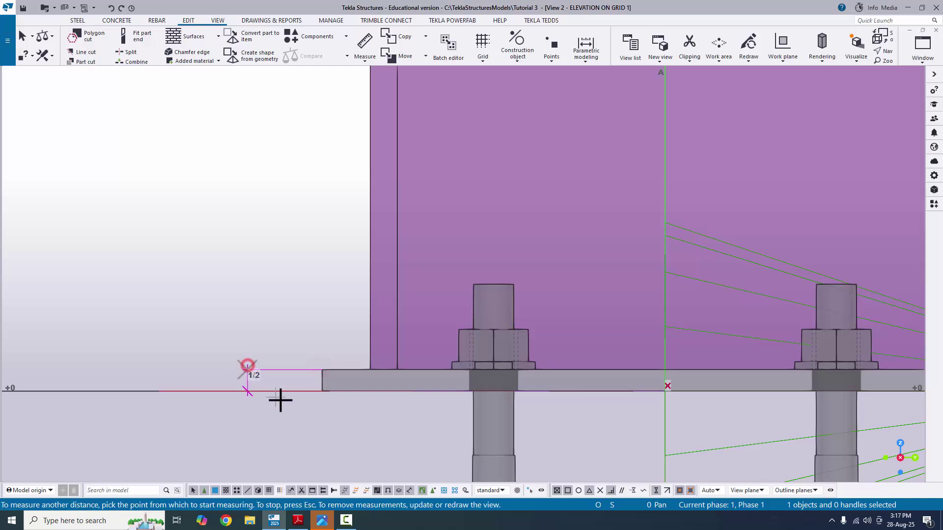
pyautogui.scroll(5, 254, 385)
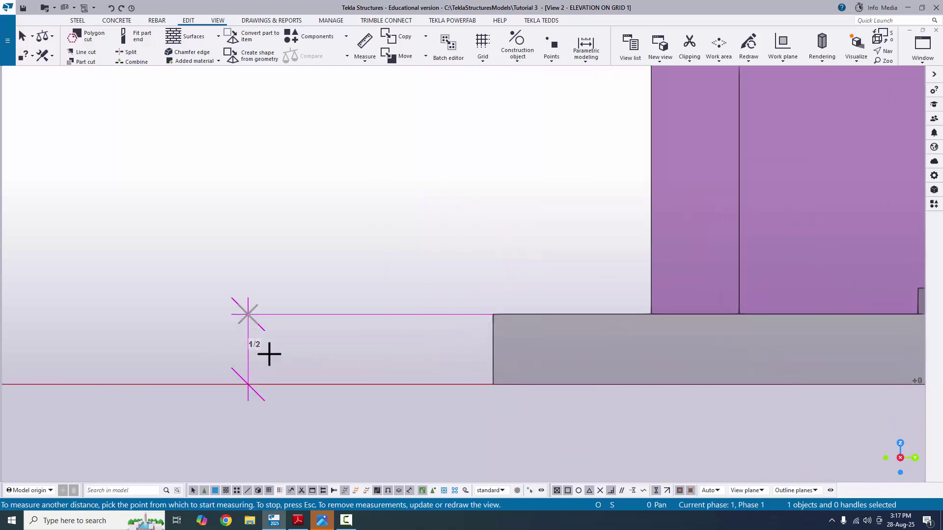
pyautogui.scroll(-5, 275, 388)
# Check the anchor projection in the PDF, and in Tekla Structures measure vertically from the base plate's top to the right anchor rod's top
pyautogui.click(298, 520)
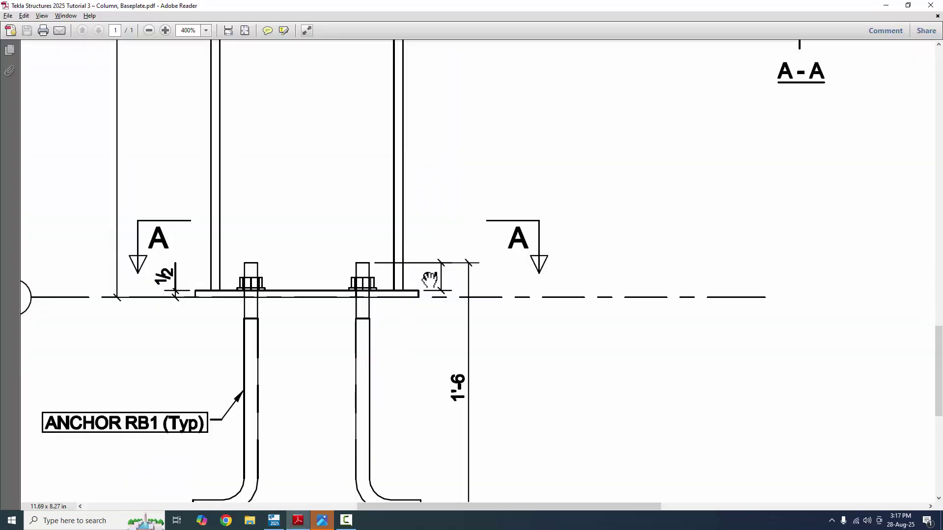
pyautogui.click(274, 520)
pyautogui.scroll(-2, 290, 385)
pyautogui.scroll(5, 415, 375)
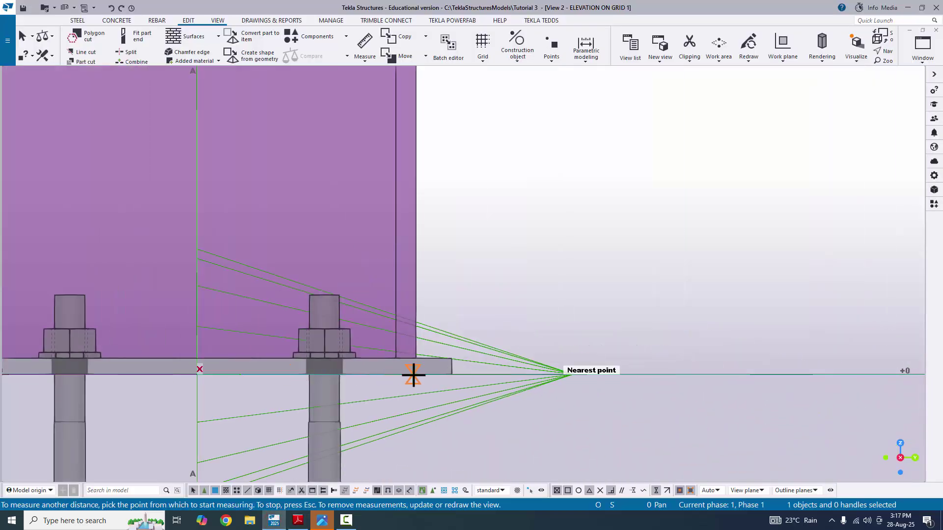
pyautogui.click(467, 350)
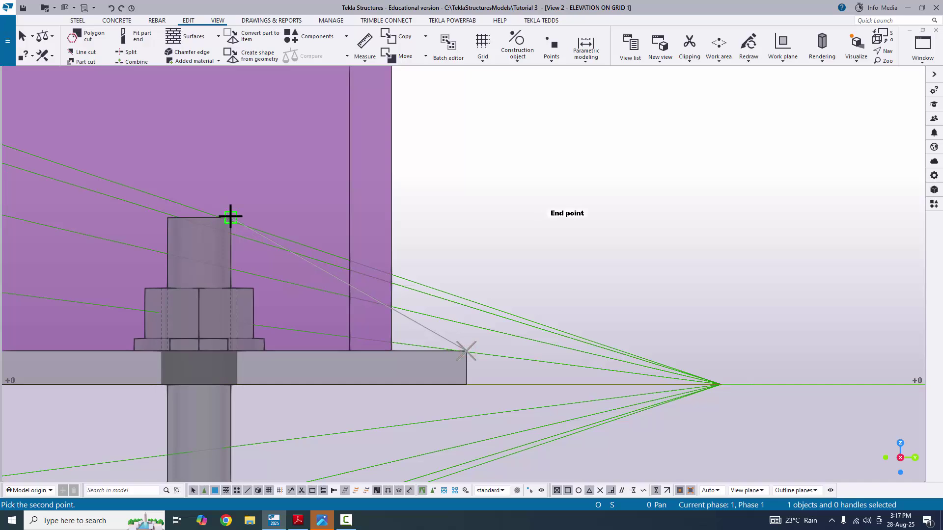
pyautogui.click(230, 216)
pyautogui.click(501, 246)
pyautogui.scroll(-3, 500, 305)
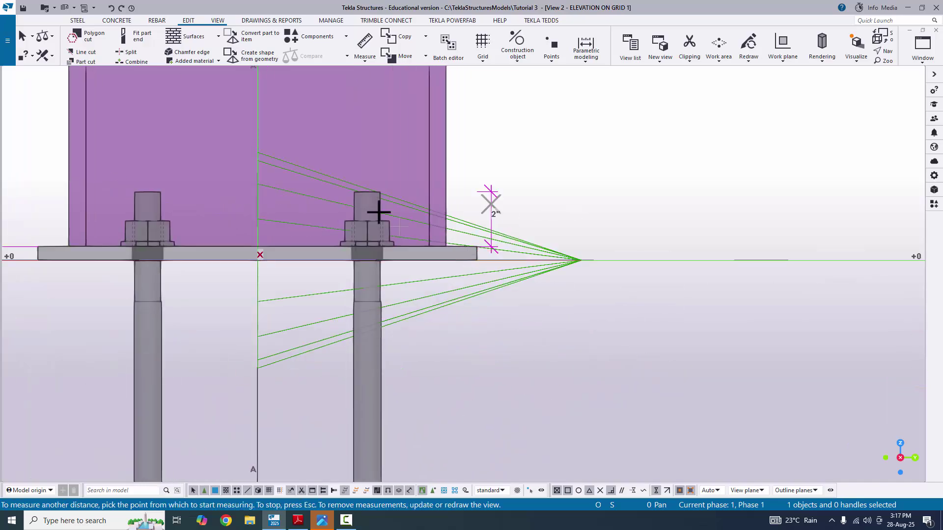
# Measure the right anchor rod's overall vertical length from its top to the bottom of its hook end
pyautogui.scroll(1, 376, 193)
pyautogui.click(378, 193)
pyautogui.scroll(-3, 417, 275)
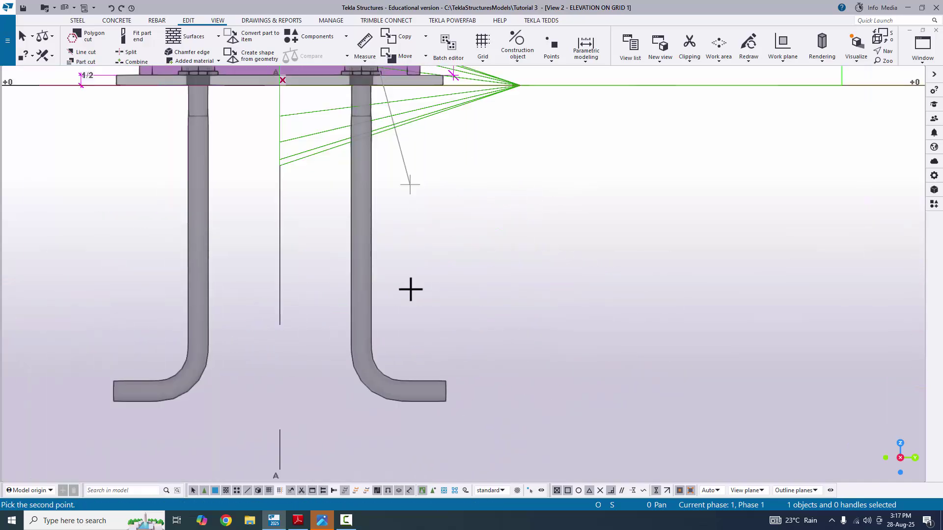
pyautogui.scroll(3, 415, 305)
pyautogui.click(415, 312)
pyautogui.scroll(-3, 423, 275)
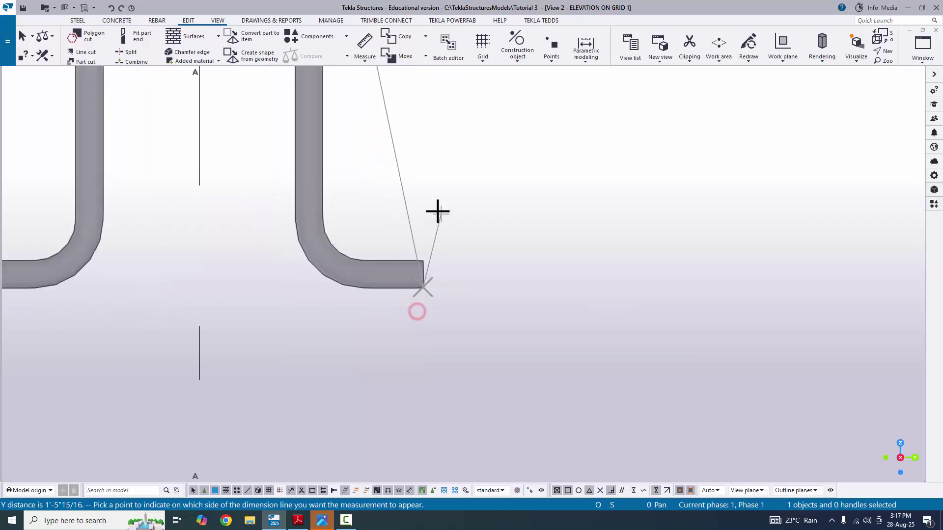
pyautogui.click(452, 298)
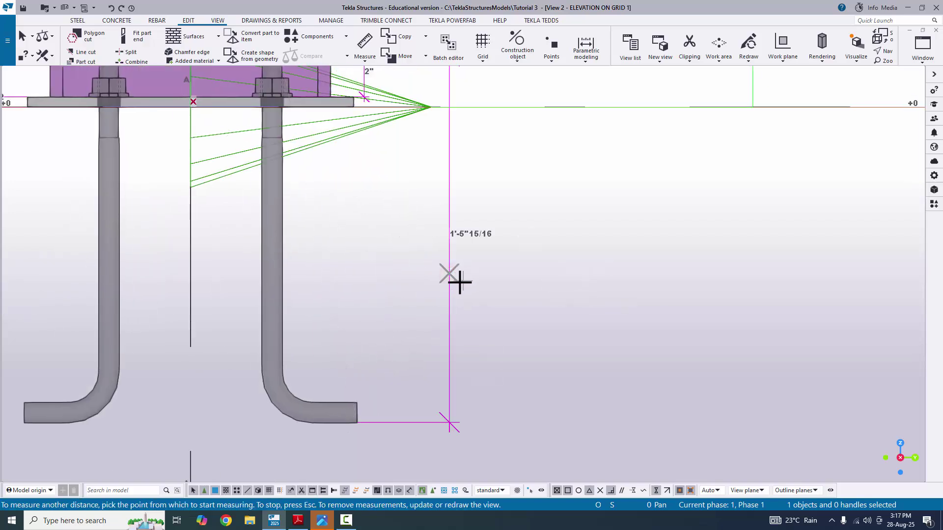
# Remeasure the right anchor rod's vertical length from the hook's exact lower corner to the rod top, placing the dimension beside the first one
pyautogui.scroll(2, 365, 426)
pyautogui.scroll(5, 339, 398)
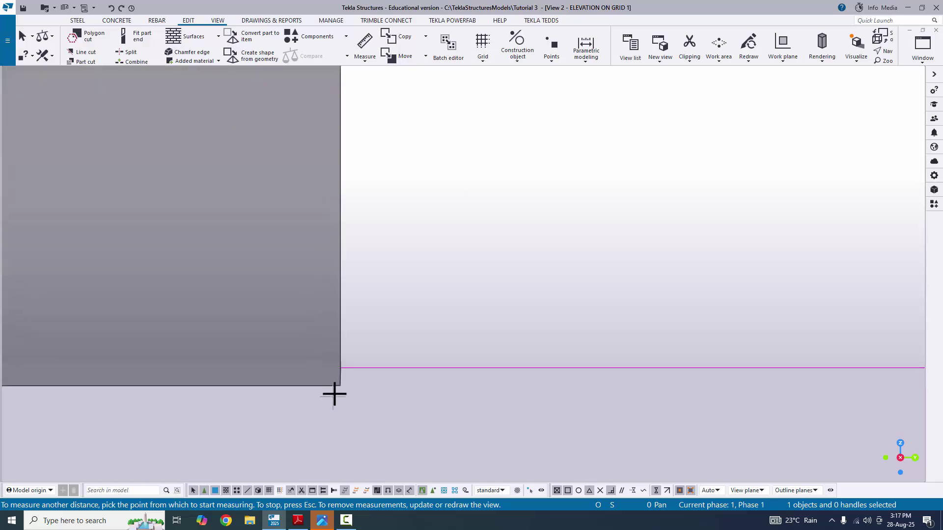
pyautogui.click(341, 379)
pyautogui.scroll(-5, 376, 414)
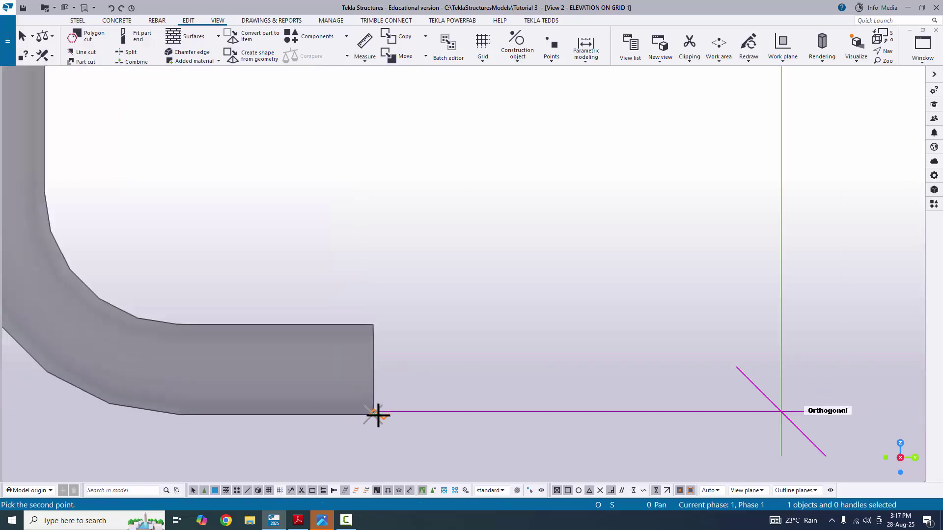
pyautogui.scroll(5, 314, 206)
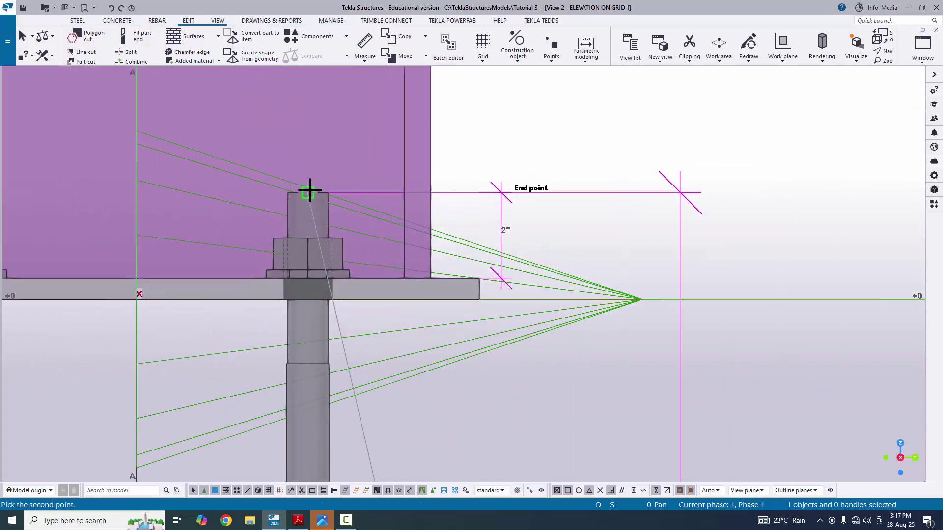
pyautogui.click(308, 189)
pyautogui.scroll(-5, 488, 257)
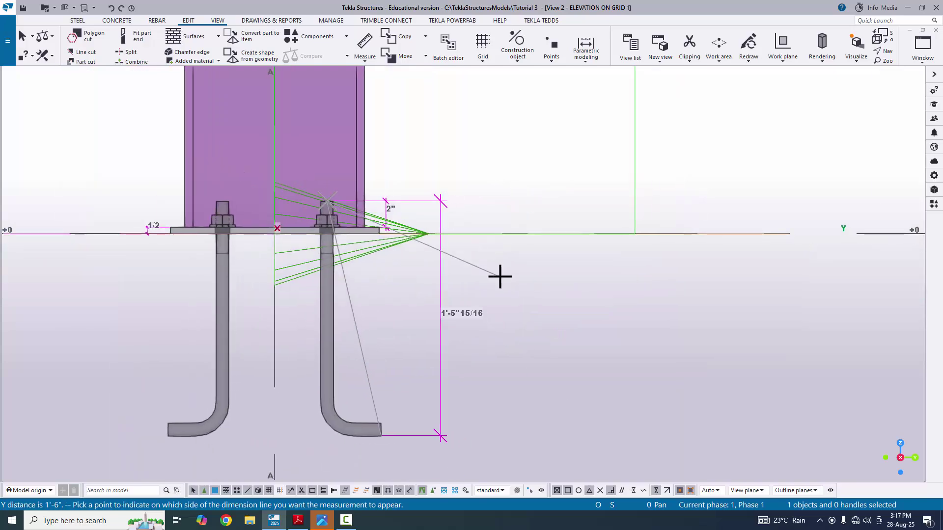
pyautogui.click(510, 314)
pyautogui.scroll(5, 509, 322)
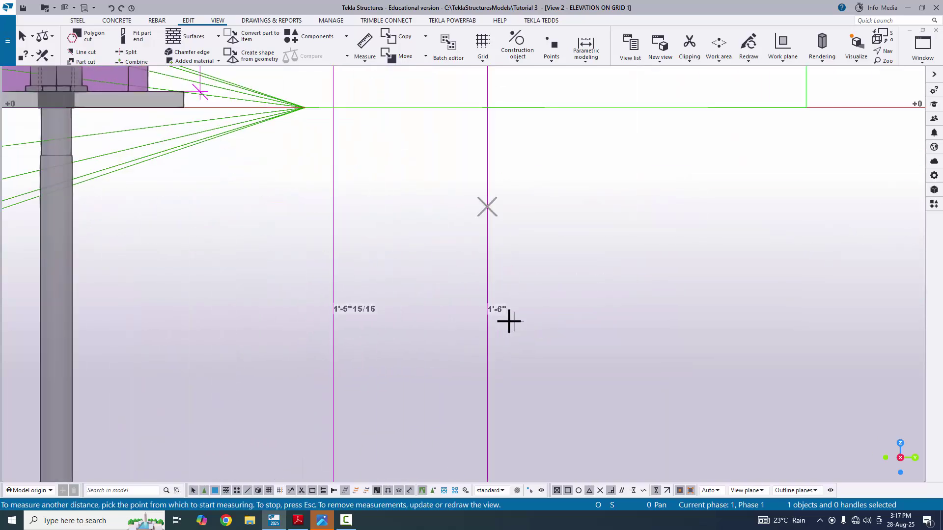
# Switch to the PDF and check the anchor rod's overall length and the base plate dimensions in section A-A
pyautogui.click(298, 520)
pyautogui.scroll(-2, 470, 390)
pyautogui.scroll(1, 469, 390)
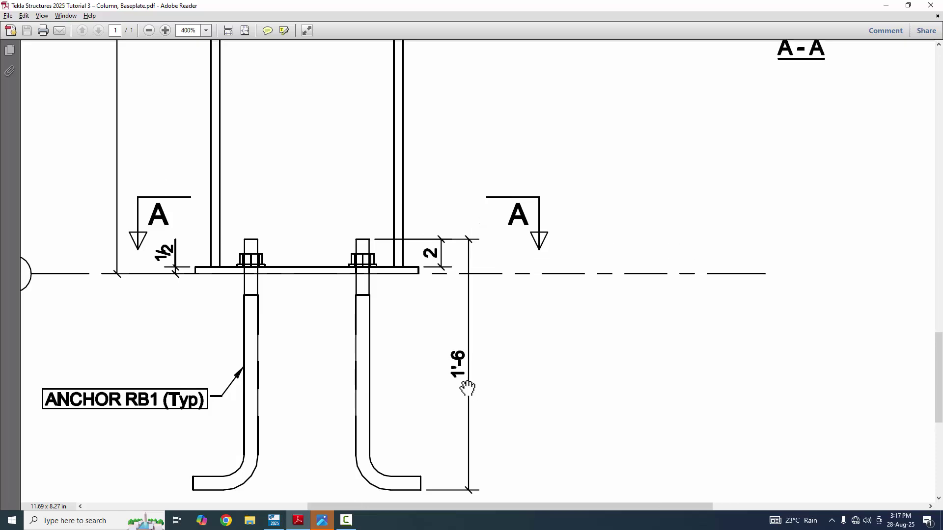
pyautogui.keyDown('ctrl'); pyautogui.scroll(-2, 467, 385); pyautogui.keyUp('ctrl')
pyautogui.scroll(2, 639, 236)
pyautogui.keyDown('ctrl'); pyautogui.scroll(1, 665, 254); pyautogui.keyUp('ctrl')
pyautogui.keyDown('ctrl'); pyautogui.scroll(1, 665, 254); pyautogui.keyUp('ctrl')
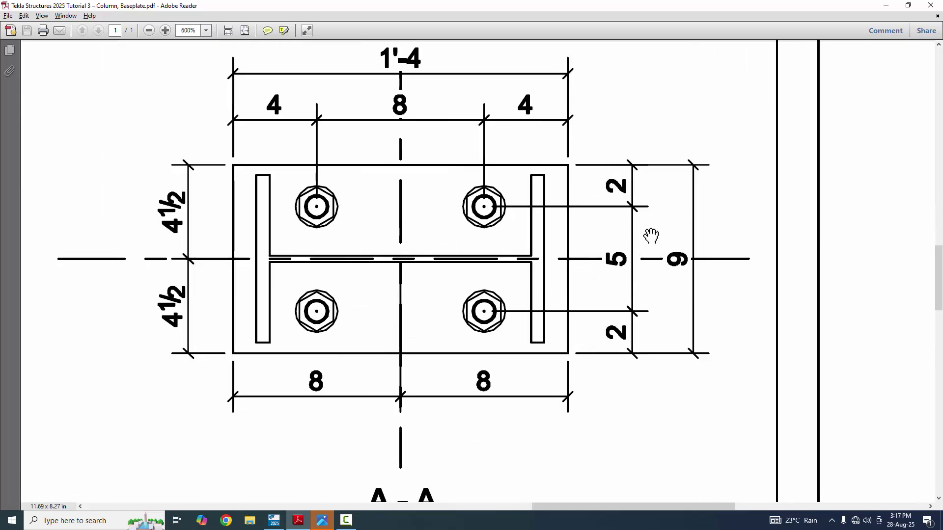
pyautogui.keyDown('ctrl'); pyautogui.scroll(-1, 649, 234); pyautogui.keyUp('ctrl')
# Return to Tekla Structures, make the PLAN AT EL. +0 view visible and close the list of views
pyautogui.click(273, 521)
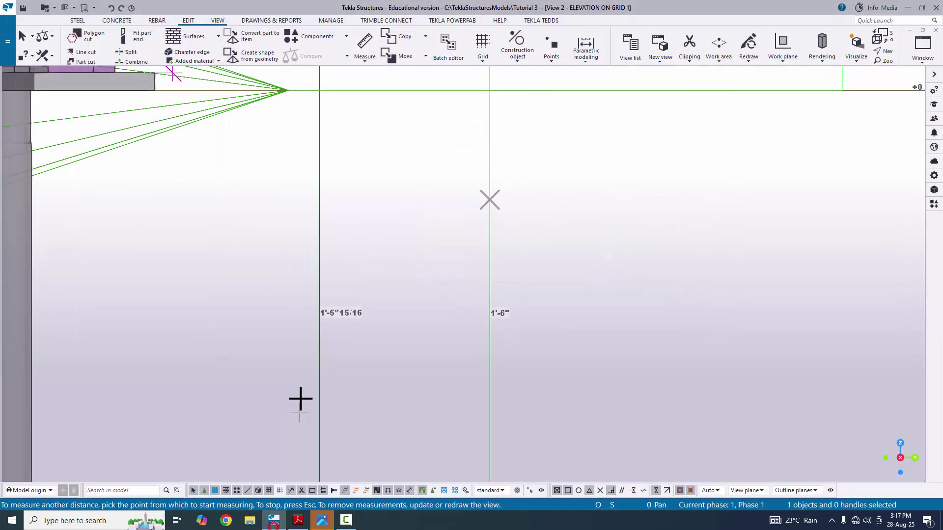
pyautogui.scroll(-4, 314, 373)
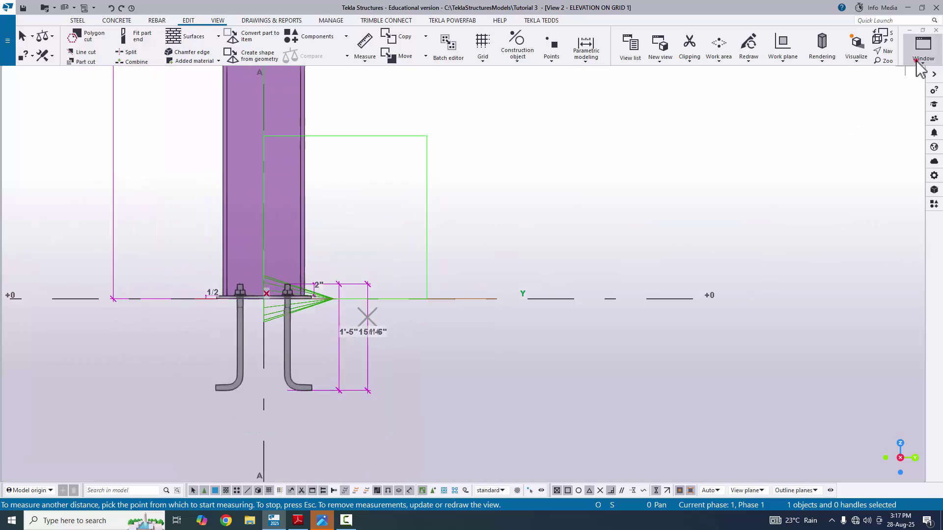
pyautogui.click(922, 45)
pyautogui.click(886, 117)
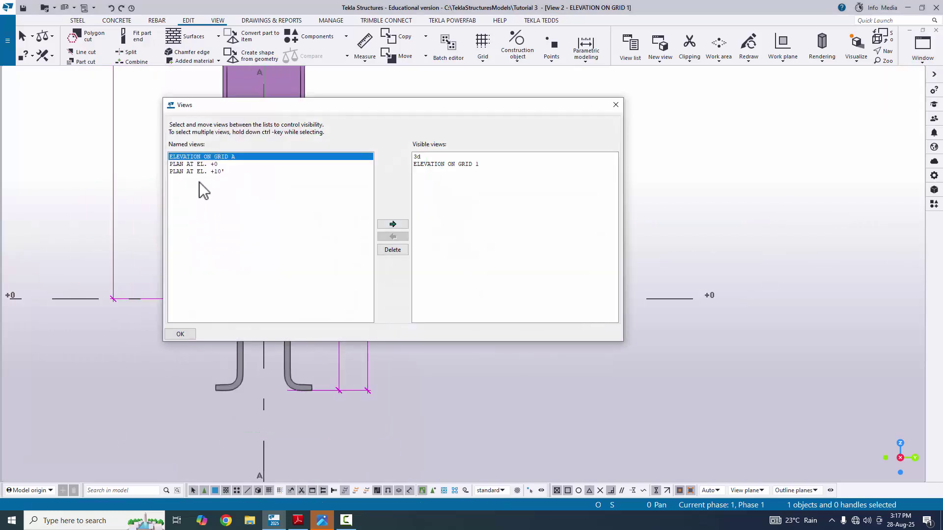
pyautogui.click(183, 165)
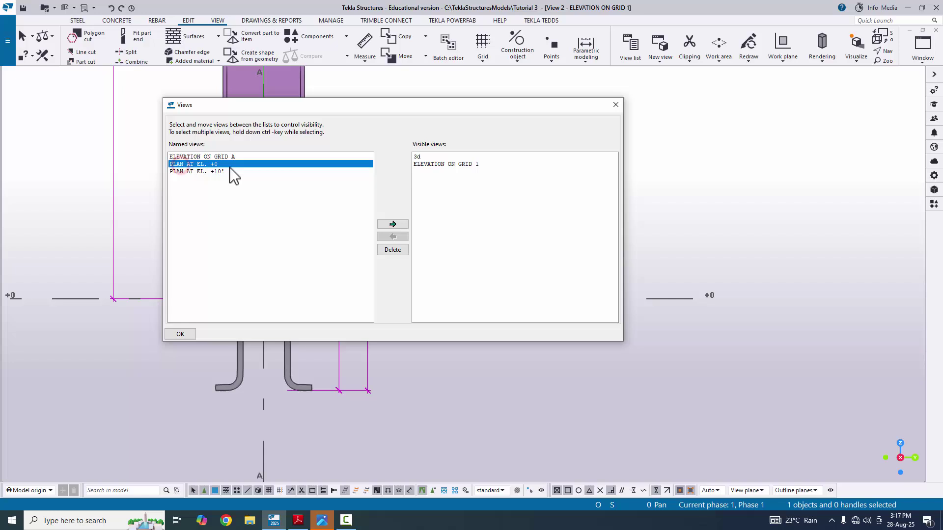
pyautogui.click(392, 225)
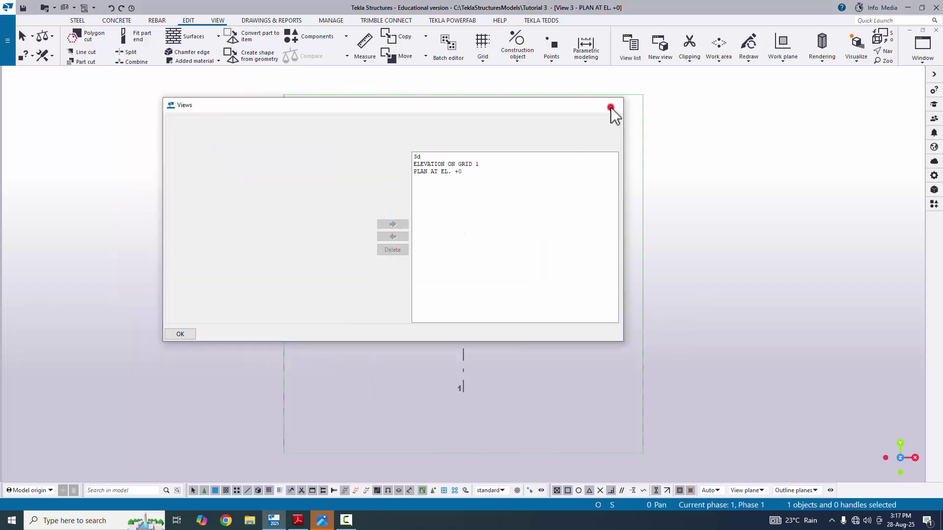
pyautogui.click(610, 111)
# Measure the horizontal distance from the base plate's left edge to the upper-left anchor's centre, placing the dimension above the plate
pyautogui.scroll(8, 452, 259)
pyautogui.moveTo(468, 219); pyautogui.dragTo(362, 294, button='middle')
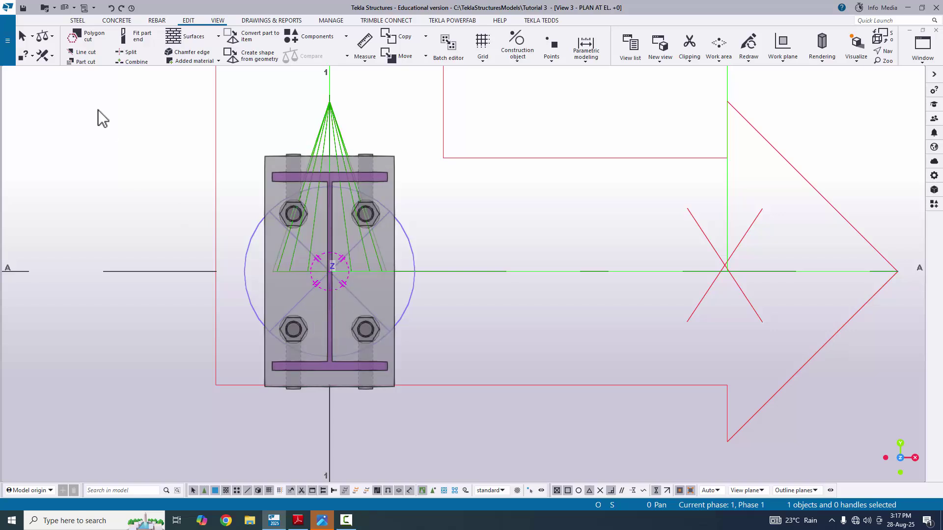
pyautogui.click(365, 58)
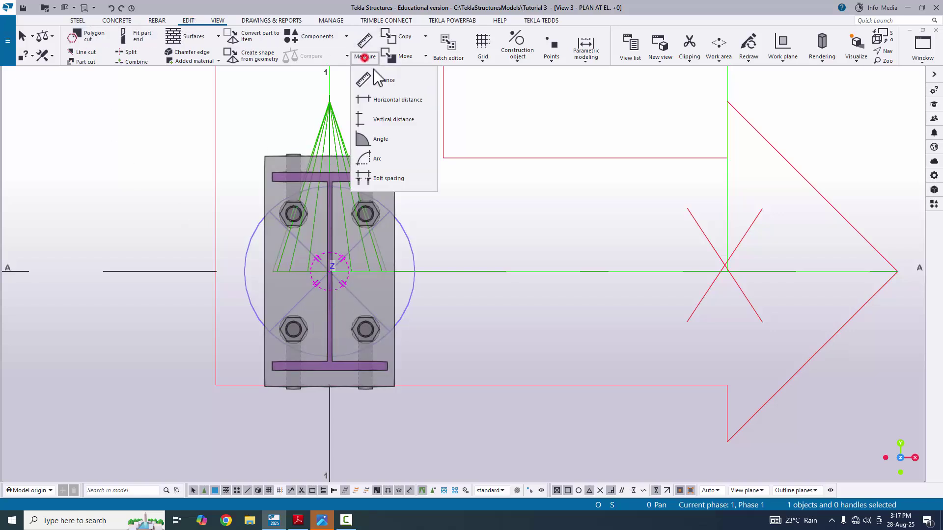
pyautogui.click(384, 99)
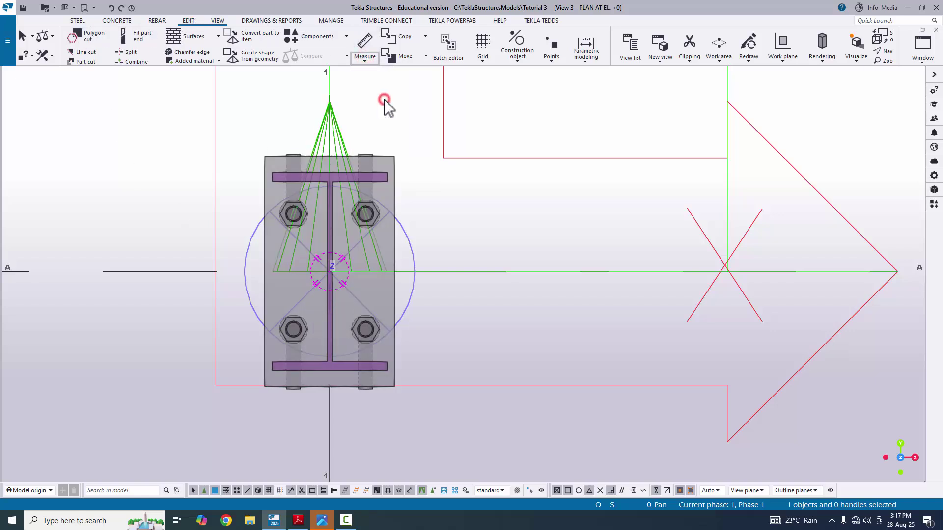
pyautogui.scroll(4, 271, 156)
pyautogui.click(257, 153)
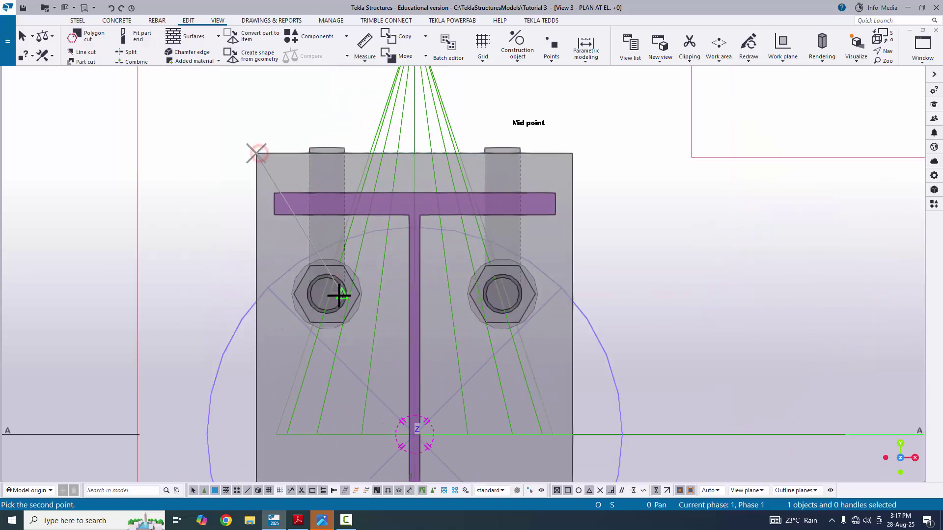
pyautogui.click(328, 293)
pyautogui.scroll(-1, 344, 270)
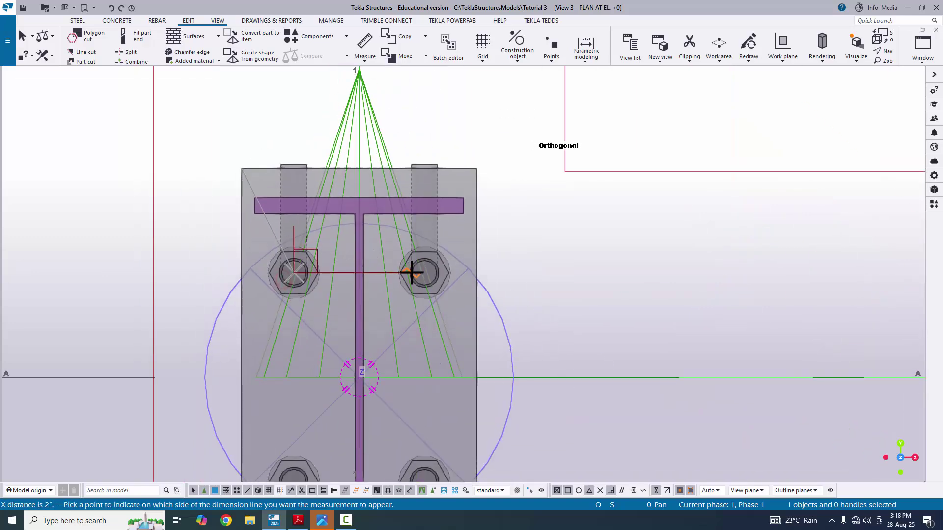
pyautogui.click(276, 102)
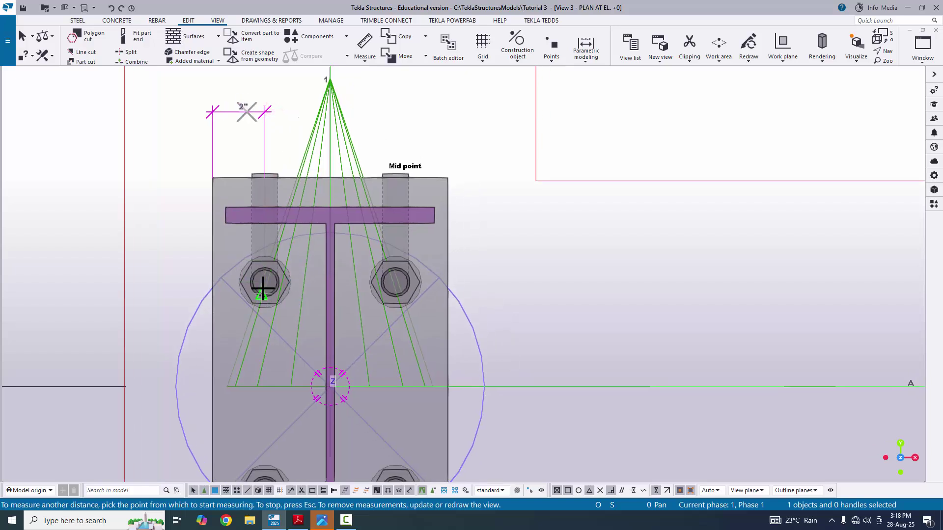
# Measure the horizontal spacing between the two upper anchors and the distance from the upper-right anchor to the plate's right edge
pyautogui.click(262, 283)
pyautogui.click(396, 282)
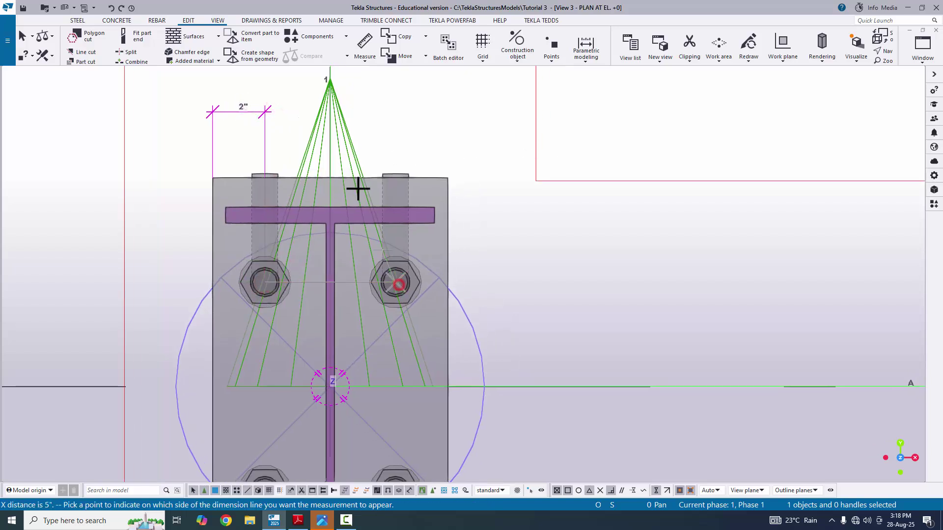
pyautogui.click(364, 98)
pyautogui.click(349, 285)
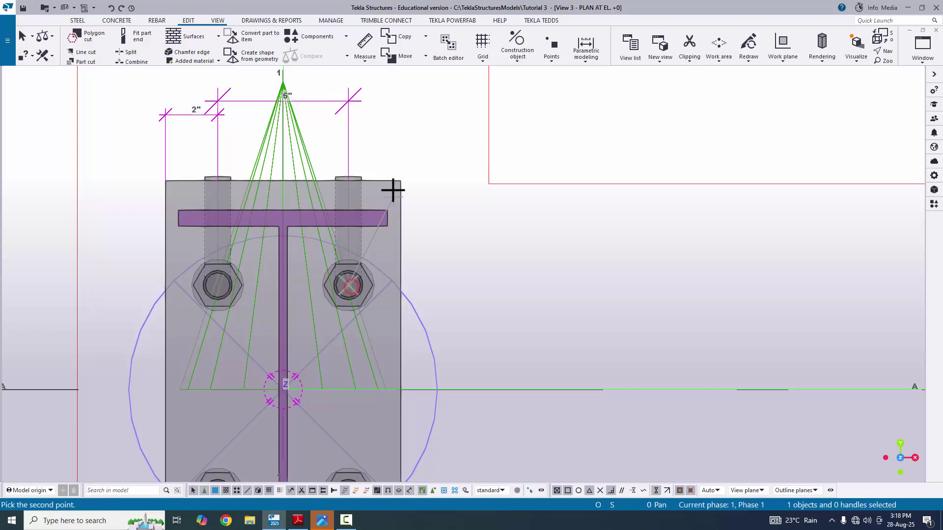
pyautogui.click(397, 180)
pyautogui.click(389, 173)
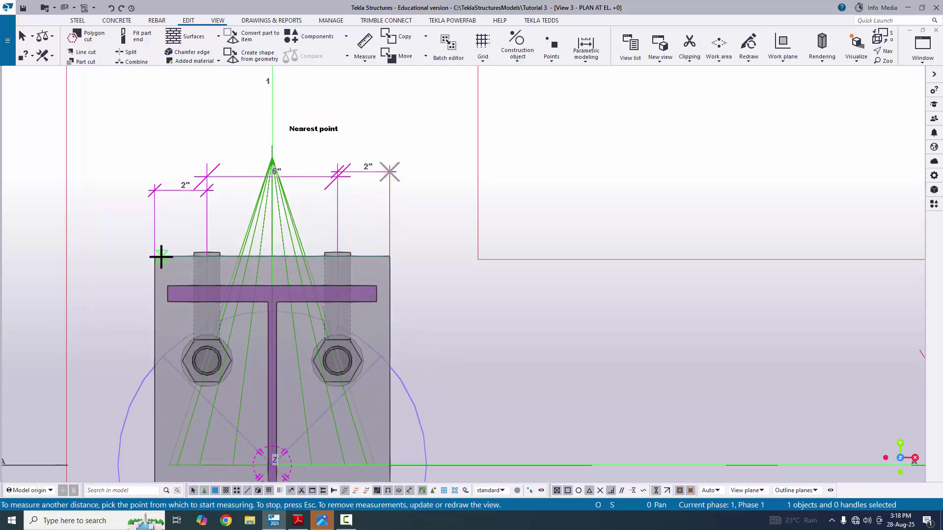
# Measure the base plate's overall horizontal width, placing the dimension above the plate, and compare it with section A-A in the PDF
pyautogui.click(155, 255)
pyautogui.click(390, 255)
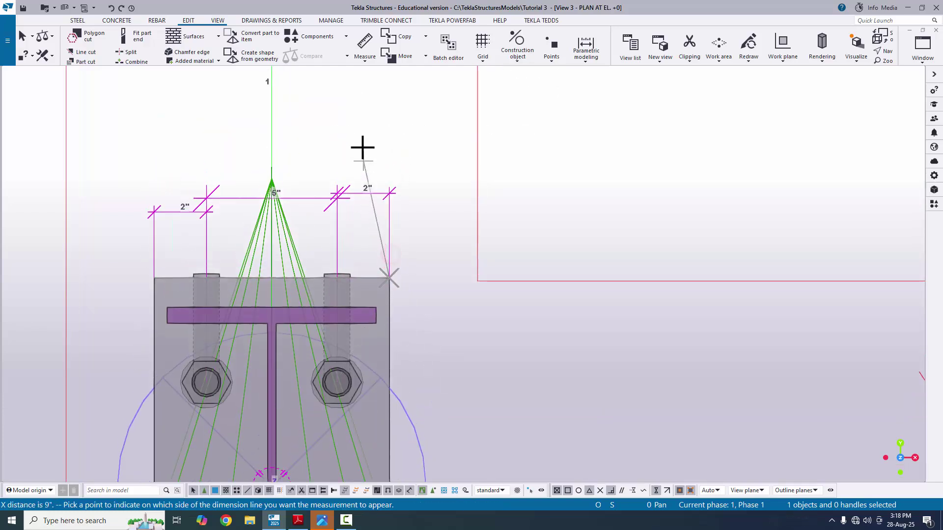
pyautogui.click(344, 150)
pyautogui.scroll(2, 319, 193)
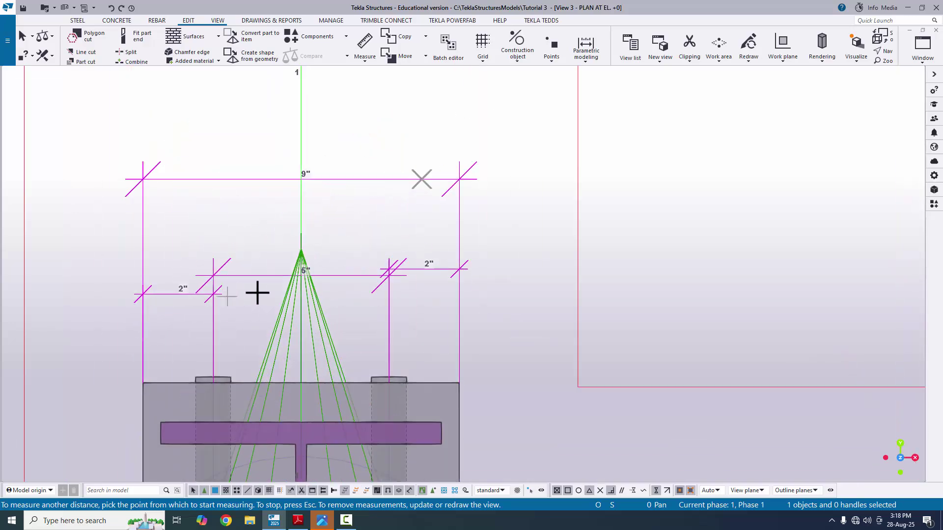
pyautogui.hotkey('alt', 'Tab')
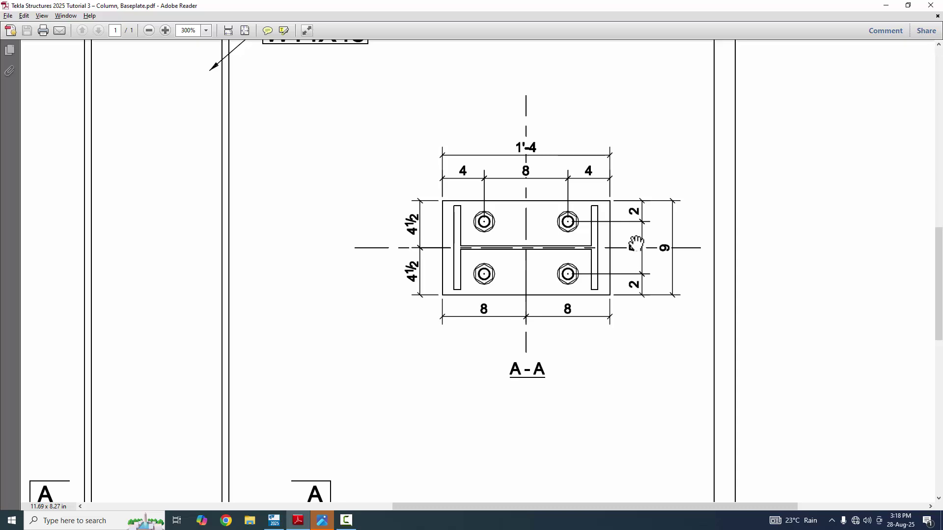
pyautogui.hotkey('alt', 'Tab')
pyautogui.scroll(4, 358, 294)
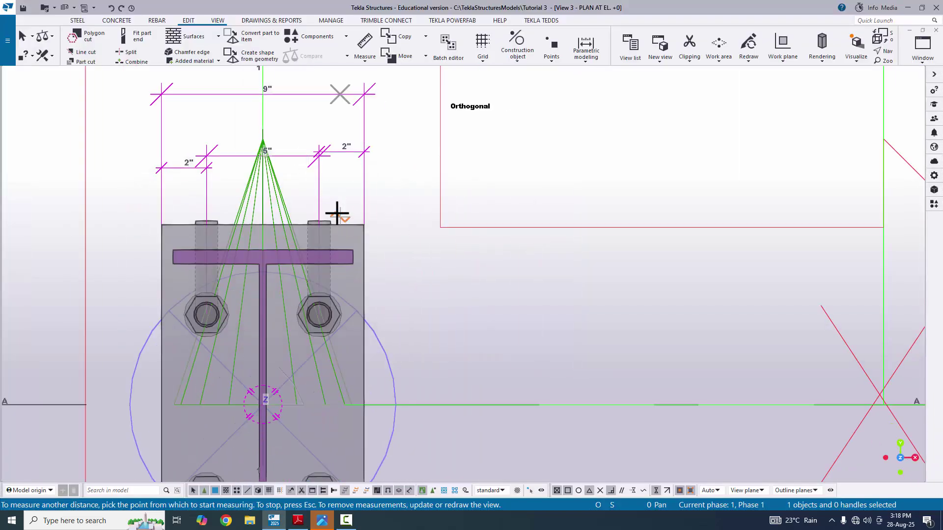
# Measure the vertical distance from the base plate's top edge to the upper-right anchor's centre, placing the dimension beside the plate
pyautogui.scroll(-2, 336, 214)
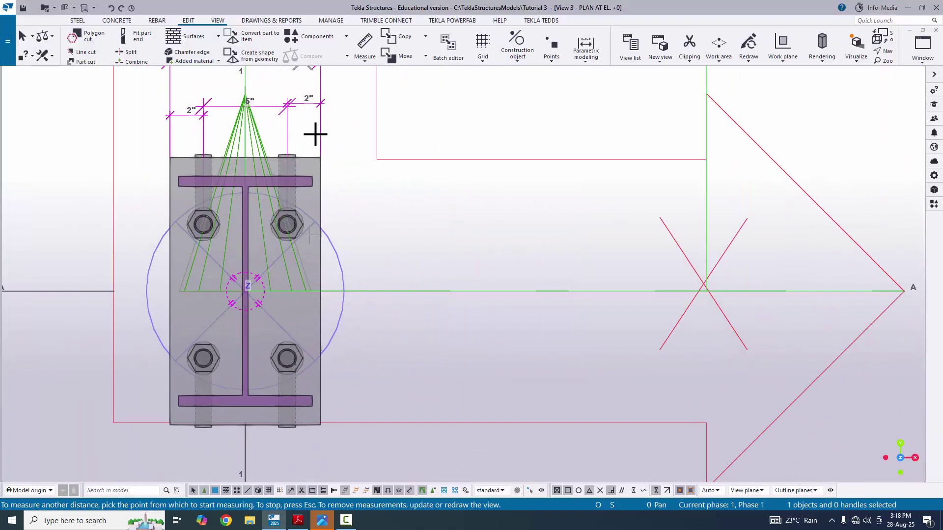
pyautogui.click(363, 59)
pyautogui.click(390, 117)
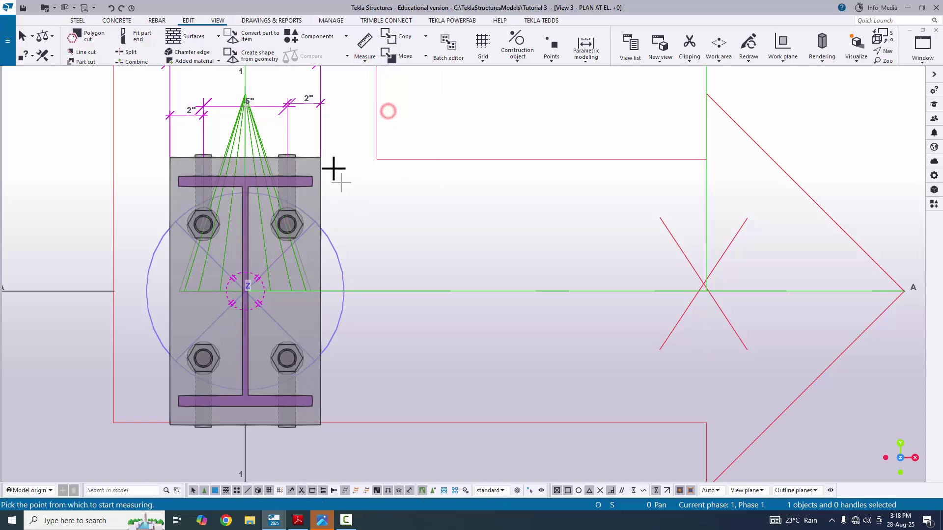
pyautogui.scroll(2, 322, 158)
pyautogui.moveTo(290, 258); pyautogui.dragTo(288, 173, button='middle')
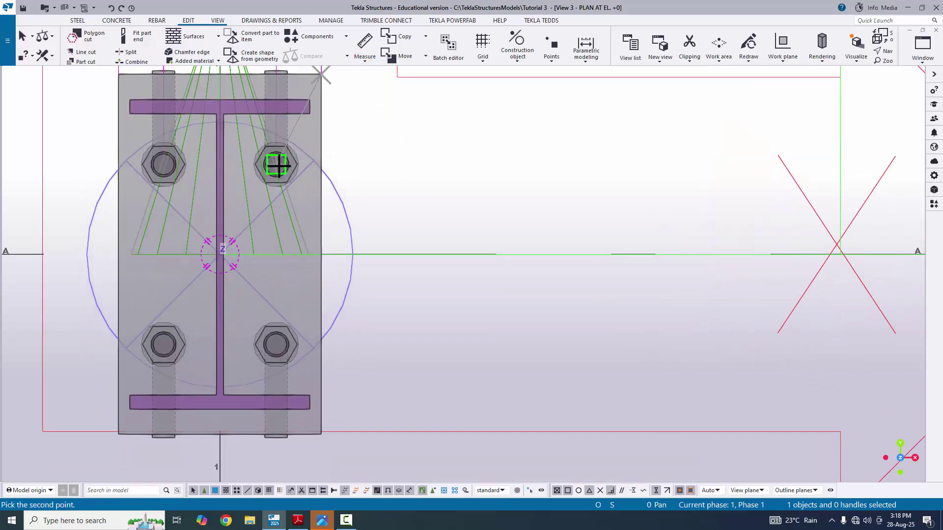
pyautogui.click(276, 166)
pyautogui.moveTo(331, 352); pyautogui.dragTo(281, 279, button='middle')
pyautogui.scroll(-3, 286, 326)
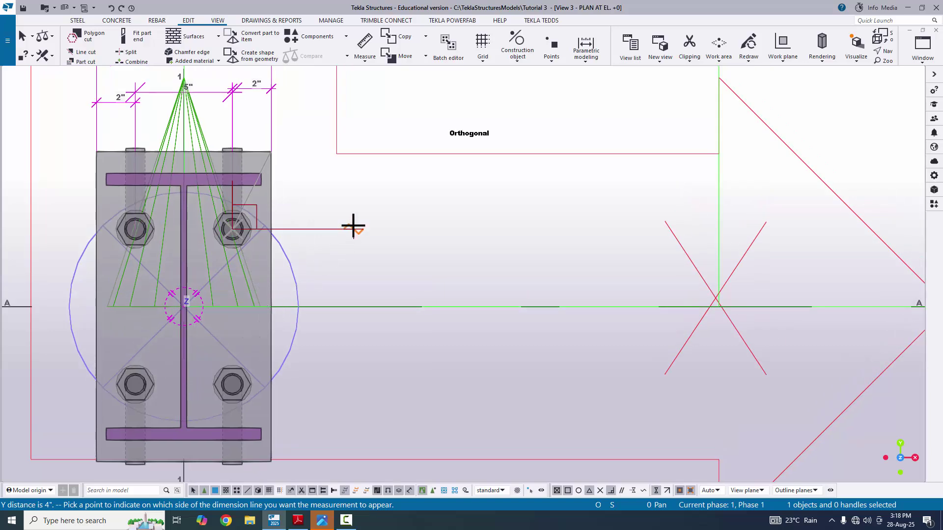
pyautogui.click(353, 227)
# Measure the vertical spacing between the two right-hand anchors and the distance from the lower-right anchor to the plate's bottom edge
pyautogui.moveTo(234, 236); pyautogui.dragTo(260, 218, button='middle')
pyautogui.click(259, 211)
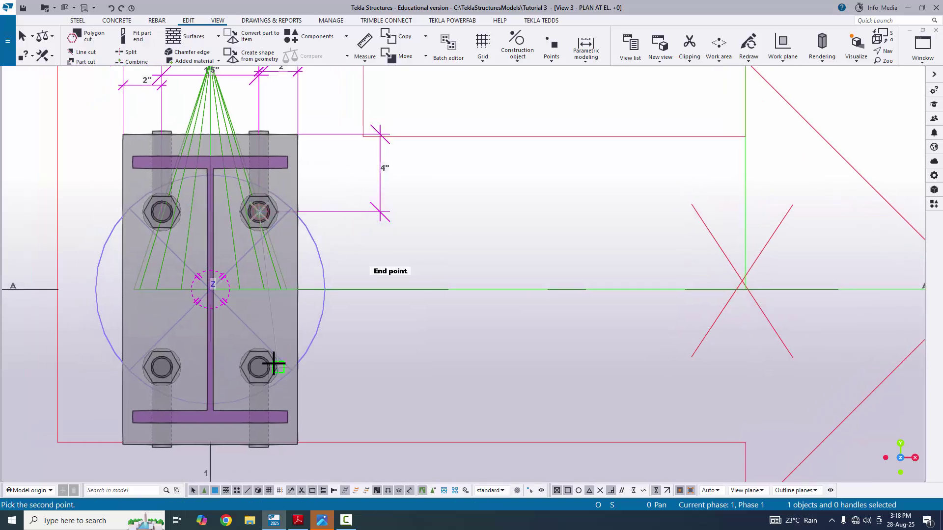
pyautogui.click(259, 367)
pyautogui.click(371, 323)
pyautogui.moveTo(343, 337); pyautogui.dragTo(356, 265, button='middle')
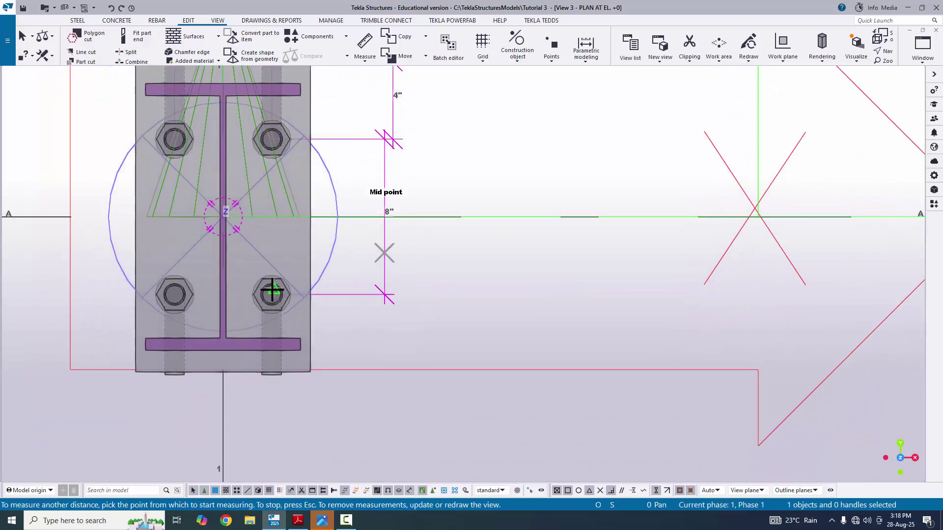
pyautogui.click(272, 295)
pyautogui.click(309, 371)
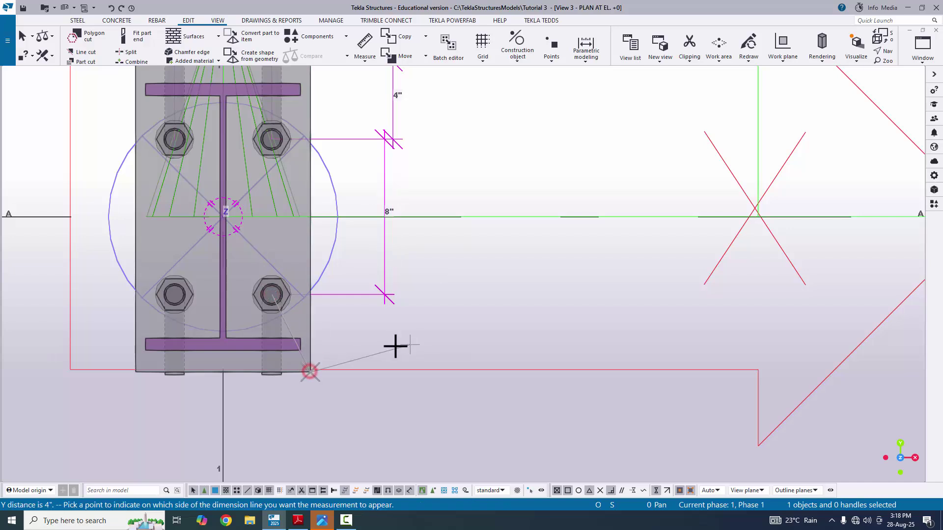
pyautogui.click(393, 347)
# Measure the base plate's overall vertical length along its right edge, placing the dimension outside the anchor dimensions
pyautogui.click(311, 372)
pyautogui.moveTo(296, 125); pyautogui.dragTo(281, 240, button='middle')
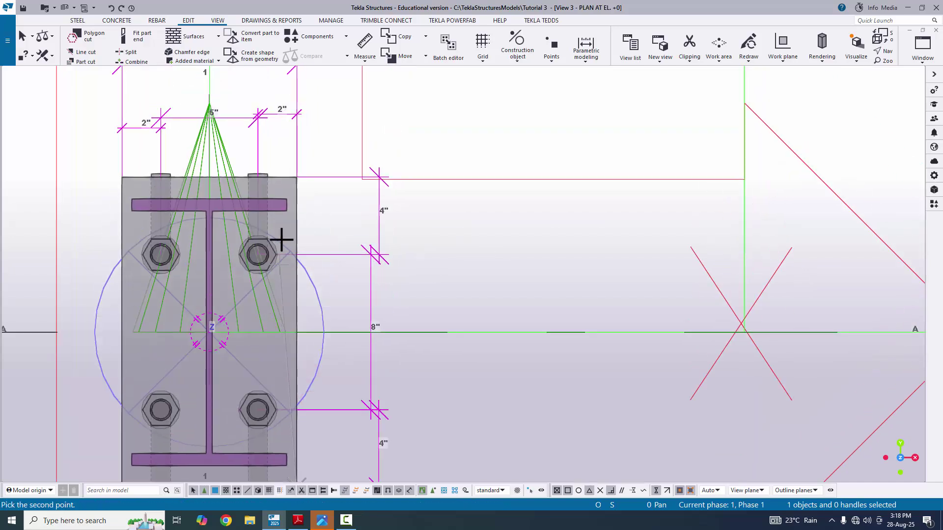
pyautogui.click(294, 179)
pyautogui.click(444, 262)
pyautogui.scroll(-2, 459, 316)
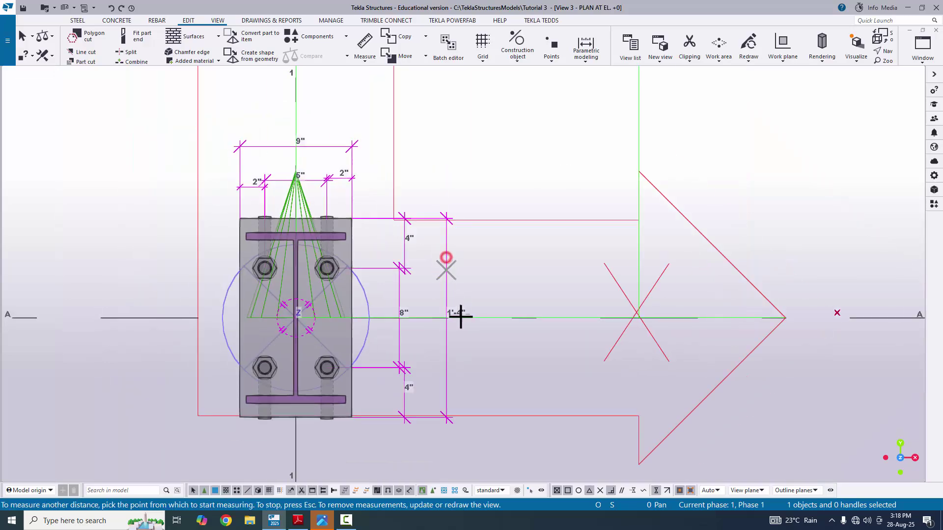
pyautogui.scroll(2, 450, 276)
# Compare the plate length and anchor spacings with section A-A in the PDF, switching between it and Tekla Structures
pyautogui.hotkey('alt', 'Tab')
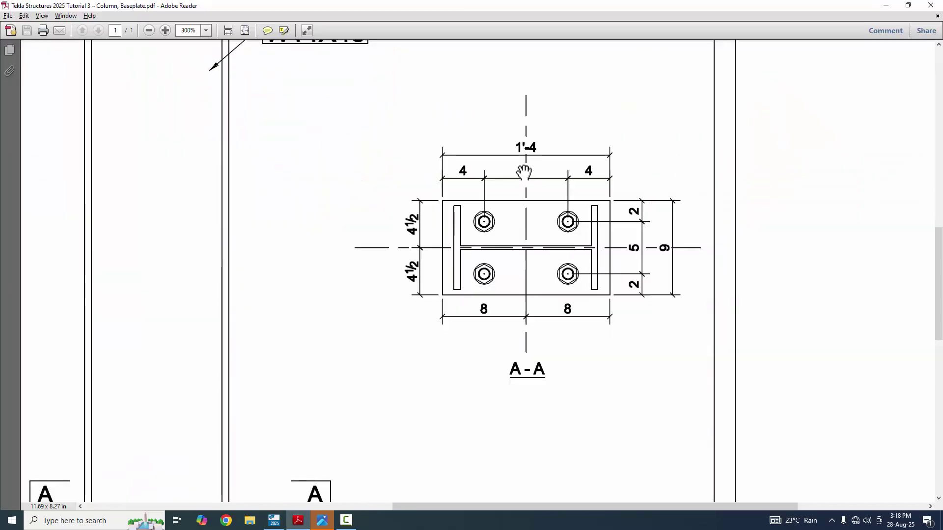
pyautogui.hotkey('alt', 'Tab')
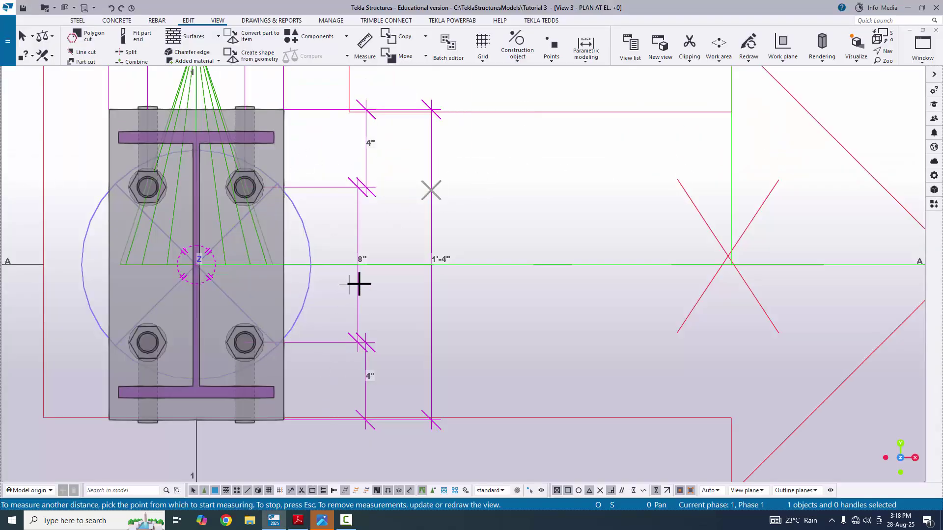
pyautogui.hotkey('alt', 'Tab')
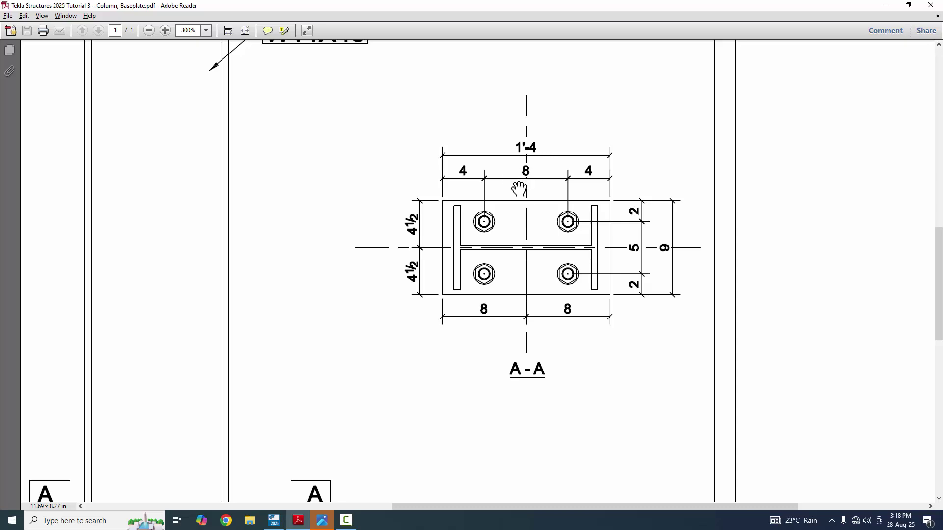
pyautogui.hotkey('alt', 'Tab')
# Measure the vertical distance from the base plate's lower-left corner to the column centre, placing the dimension left of the plate
pyautogui.scroll(5, 331, 316)
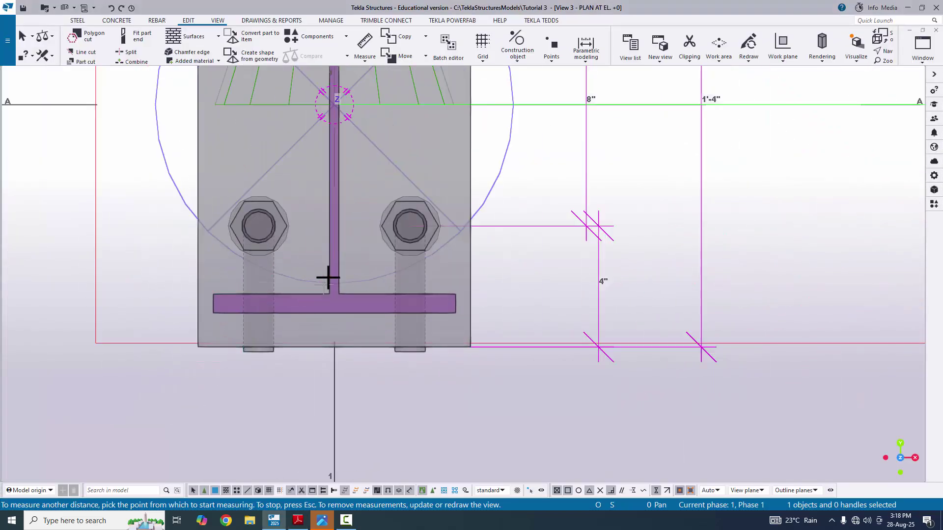
pyautogui.scroll(1, 328, 278)
pyautogui.scroll(-2, 331, 295)
pyautogui.scroll(4, 216, 343)
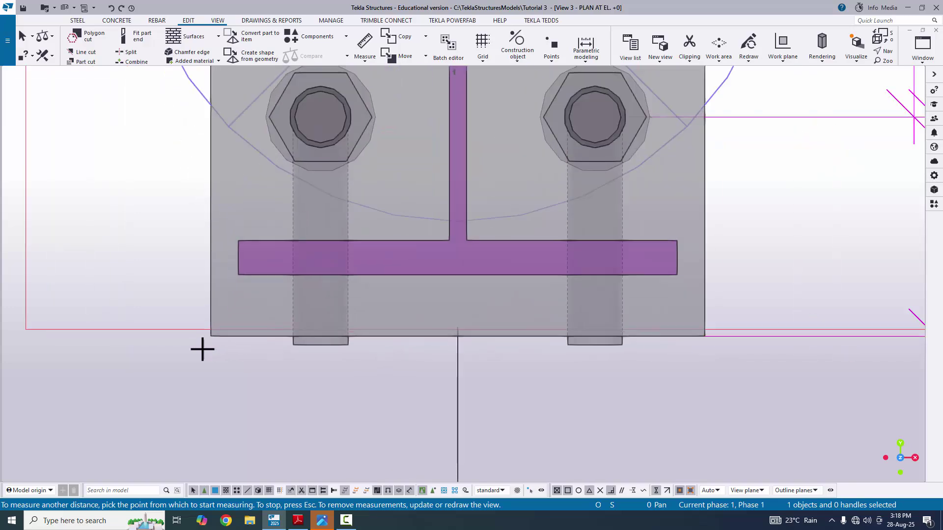
pyautogui.scroll(-2, 342, 227)
pyautogui.scroll(-4, 253, 278)
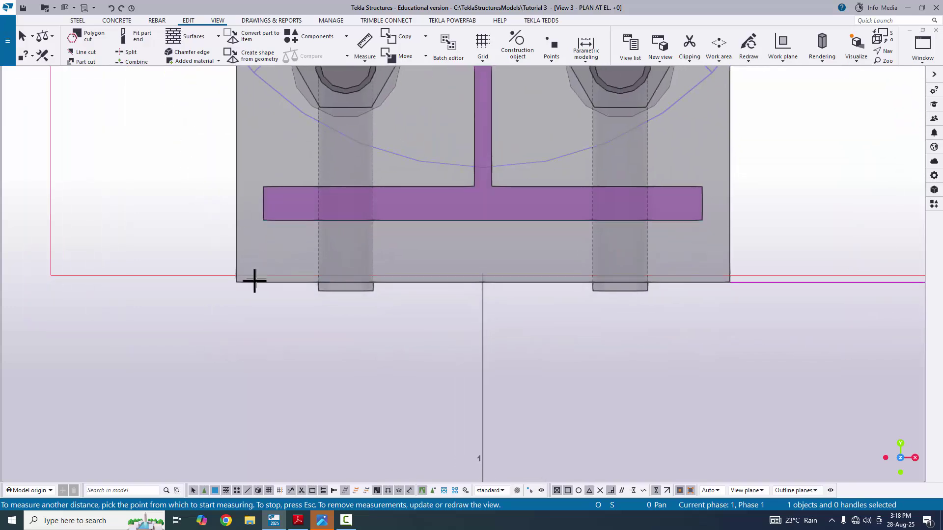
pyautogui.scroll(2, 304, 270)
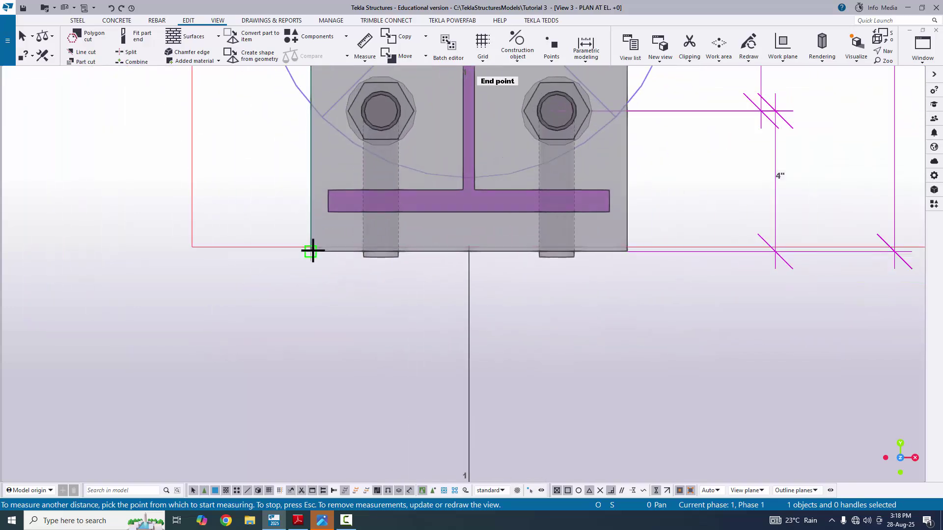
pyautogui.click(312, 250)
pyautogui.scroll(-2, 311, 250)
pyautogui.scroll(3, 400, 295)
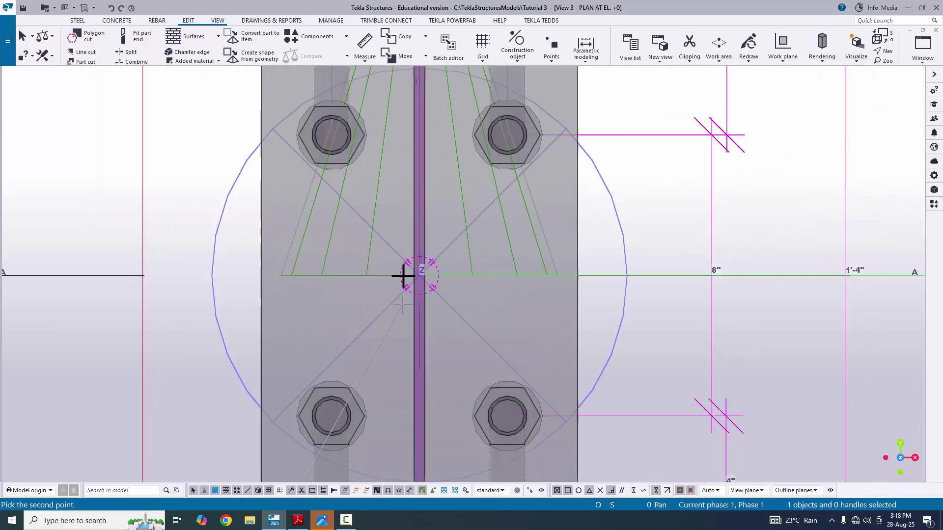
pyautogui.click(420, 275)
pyautogui.scroll(-3, 343, 304)
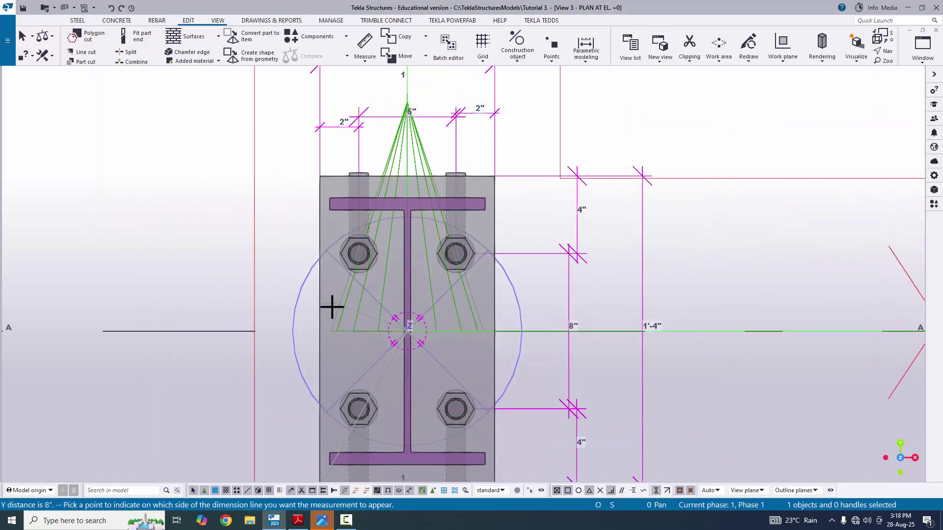
pyautogui.click(274, 353)
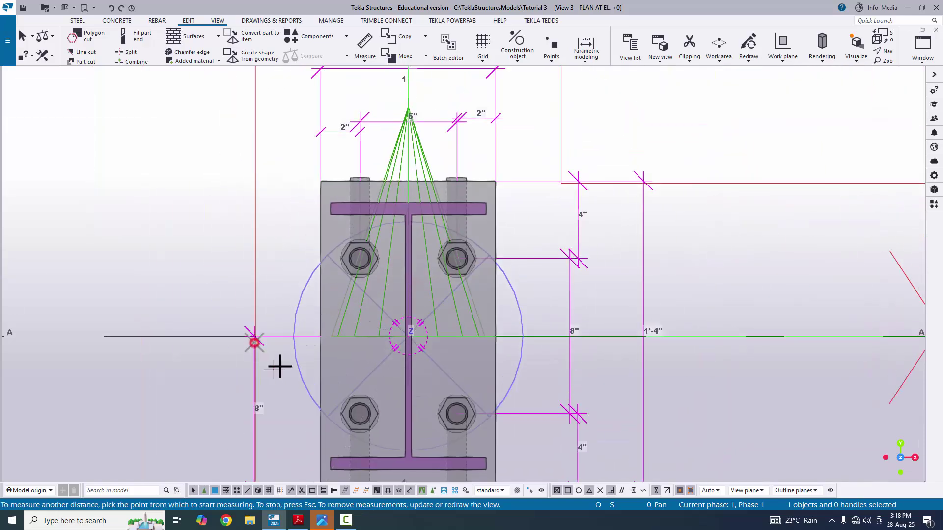
# Measure the vertical distance from the column centre to the plate's upper-left corner and end the vertical measuring command
pyautogui.click(410, 338)
pyautogui.click(322, 181)
pyautogui.click(228, 217)
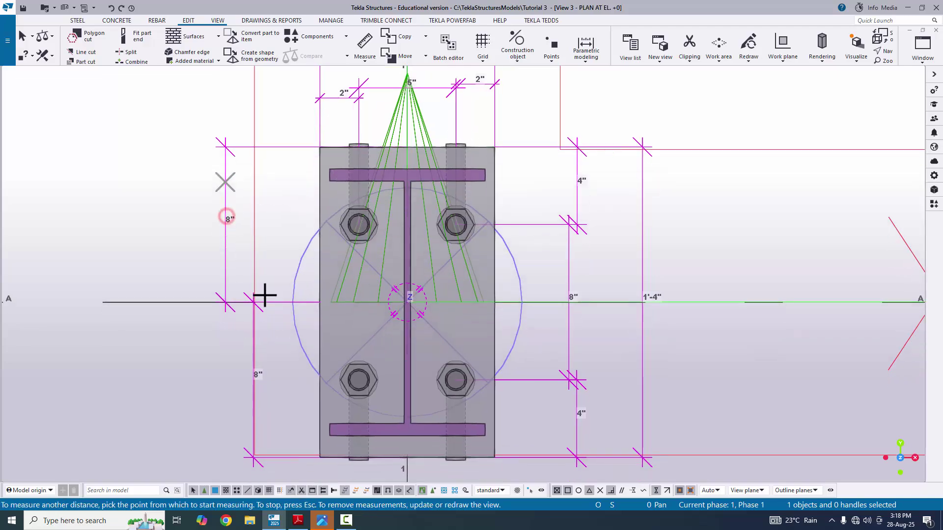
pyautogui.scroll(2, 263, 299)
pyautogui.scroll(-3, 265, 255)
pyautogui.rightClick(148, 139)
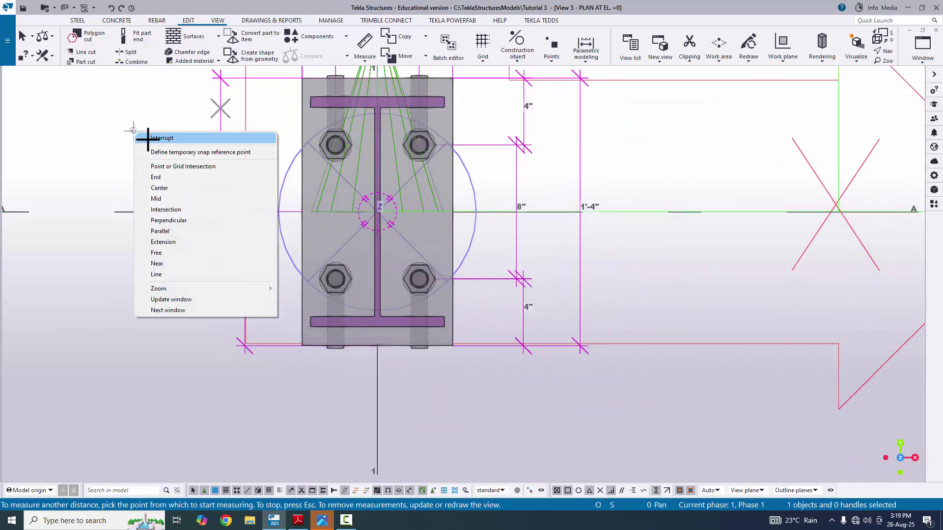
pyautogui.click(148, 139)
# Measure the horizontal distance from the plate's lower-left corner to the midpoint of the column's lower flange, placing the dimension below the plate
pyautogui.click(364, 62)
pyautogui.click(376, 100)
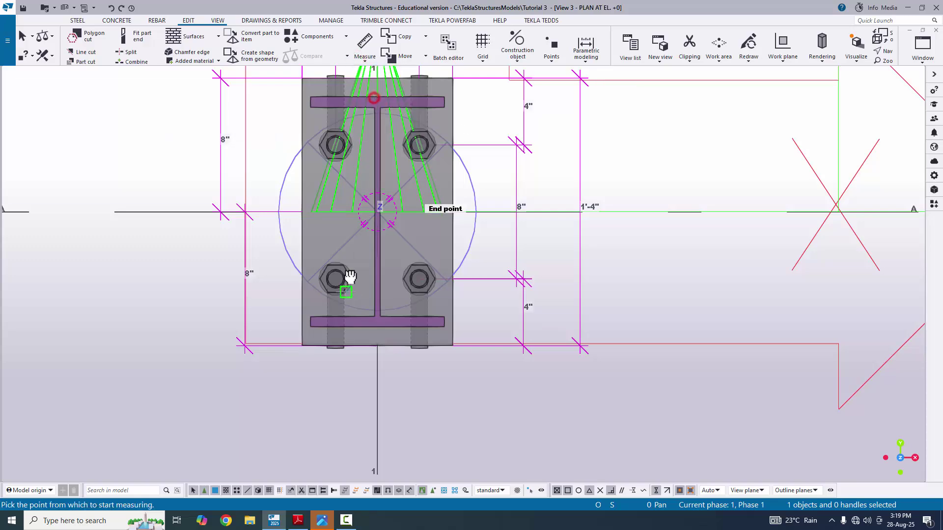
pyautogui.scroll(6, 295, 300)
pyautogui.click(296, 292)
pyautogui.scroll(-3, 297, 292)
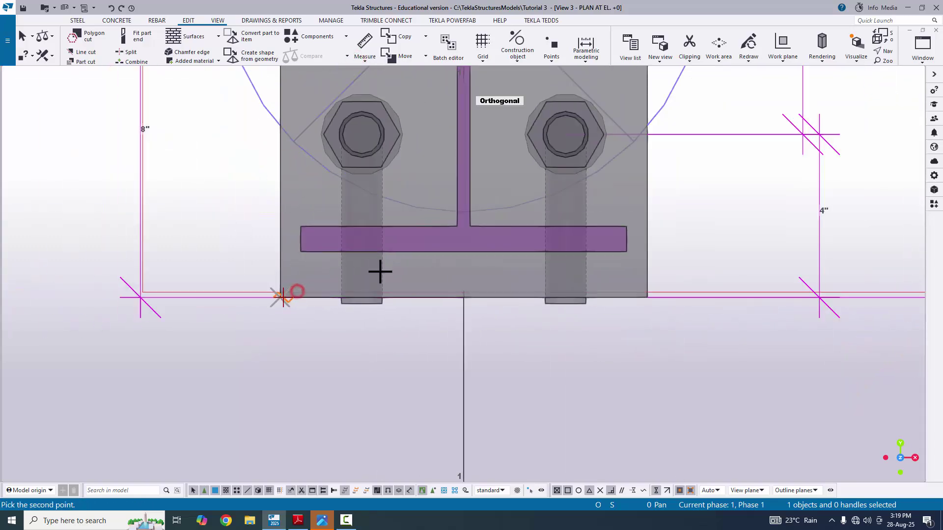
pyautogui.scroll(5, 389, 294)
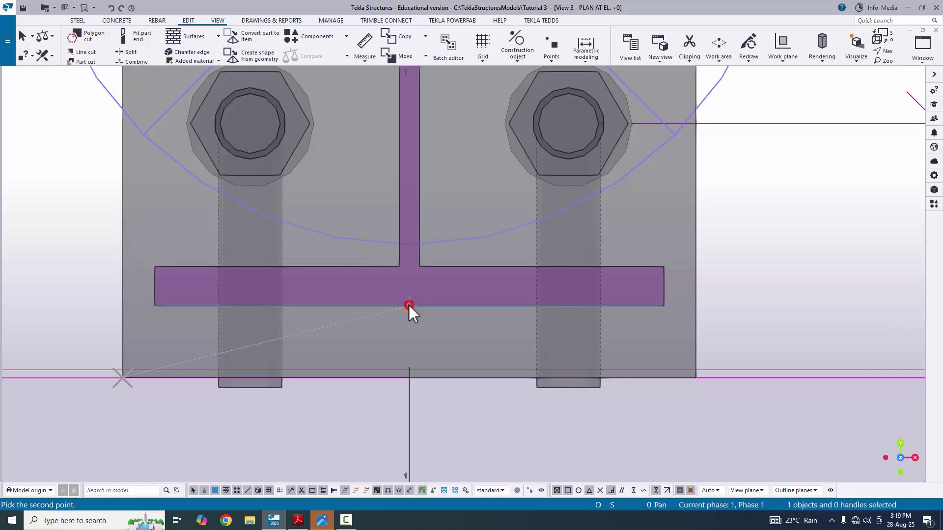
pyautogui.click(409, 306)
pyautogui.scroll(-1, 408, 278)
pyautogui.click(331, 375)
pyautogui.scroll(-2, 332, 338)
# Measure the horizontal distance from the lower flange's midpoint to its right end, placing the dimension below the plate
pyautogui.scroll(3, 357, 242)
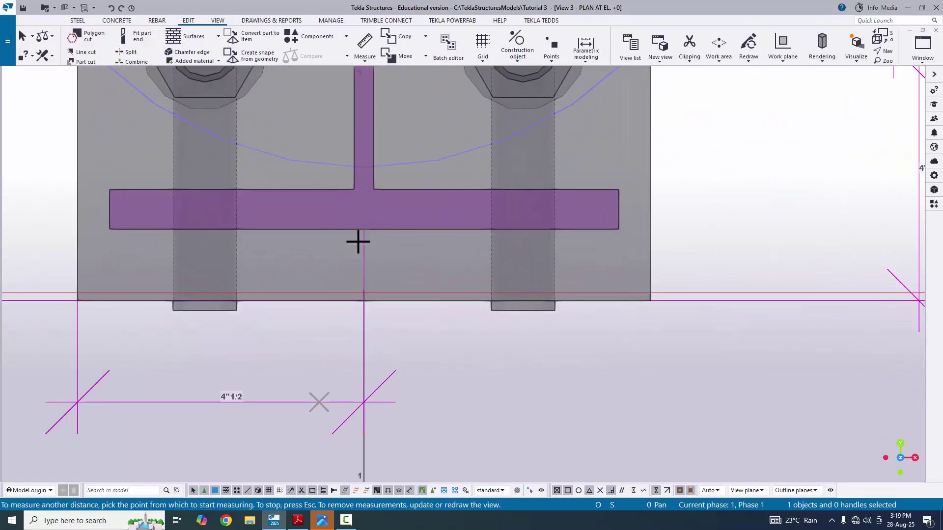
pyautogui.click(363, 228)
pyautogui.scroll(-1, 491, 295)
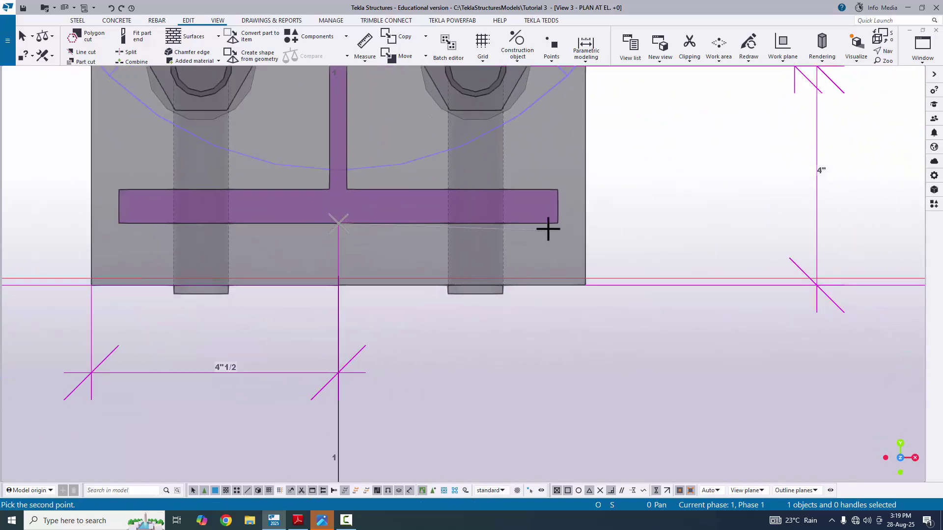
pyautogui.click(556, 225)
pyautogui.scroll(-1, 481, 397)
pyautogui.click(454, 340)
pyautogui.scroll(2, 404, 370)
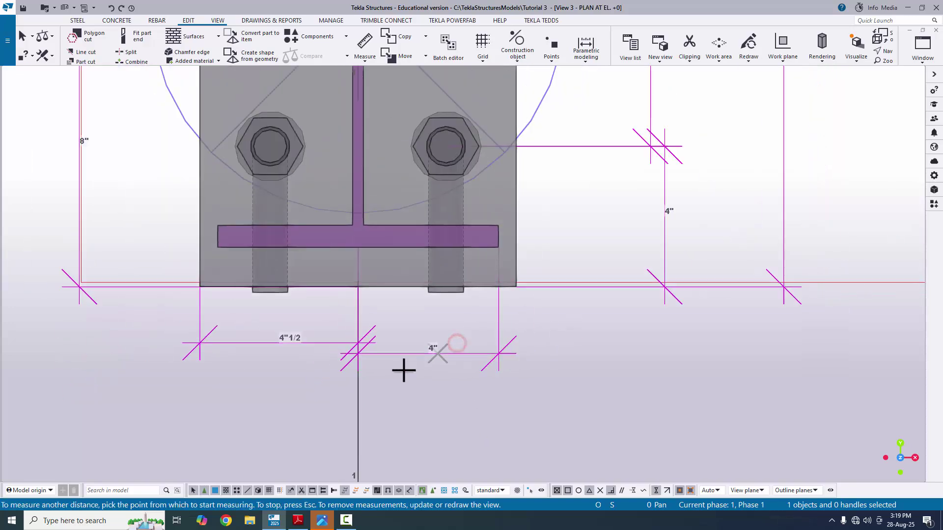
# Measure horizontally from the lower flange's midpoint to the plate's lower-right corner, and switch to section A-A in the PDF for comparison
pyautogui.scroll(5, 499, 238)
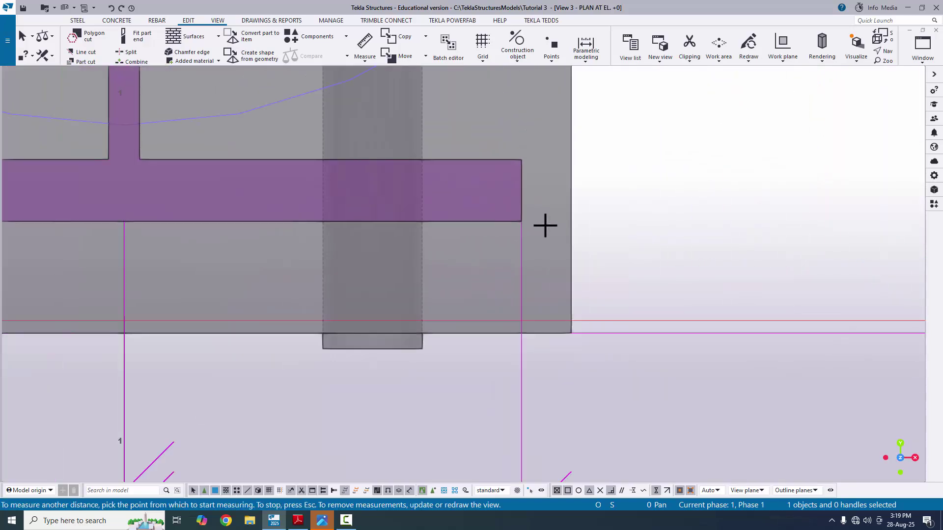
pyautogui.scroll(-2, 457, 221)
pyautogui.scroll(1, 263, 217)
pyautogui.moveTo(221, 247); pyautogui.dragTo(241, 244, button='middle')
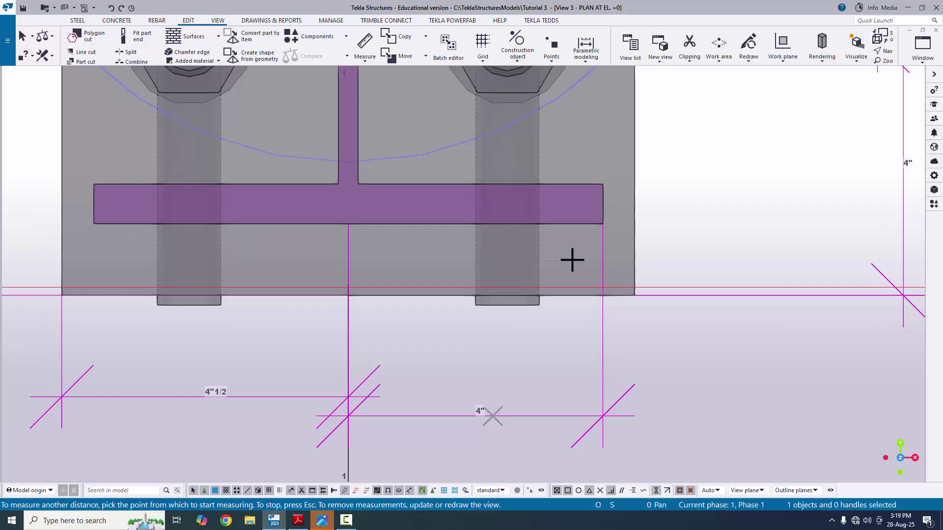
pyautogui.click(347, 221)
pyautogui.scroll(4, 559, 295)
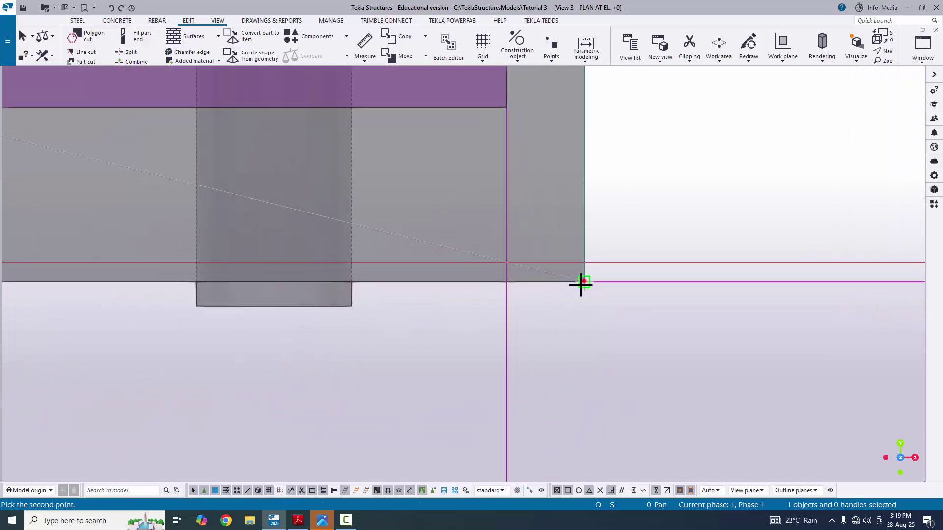
pyautogui.click(581, 284)
pyautogui.scroll(-3, 497, 394)
pyautogui.click(418, 362)
pyautogui.hotkey('alt', 'Tab')
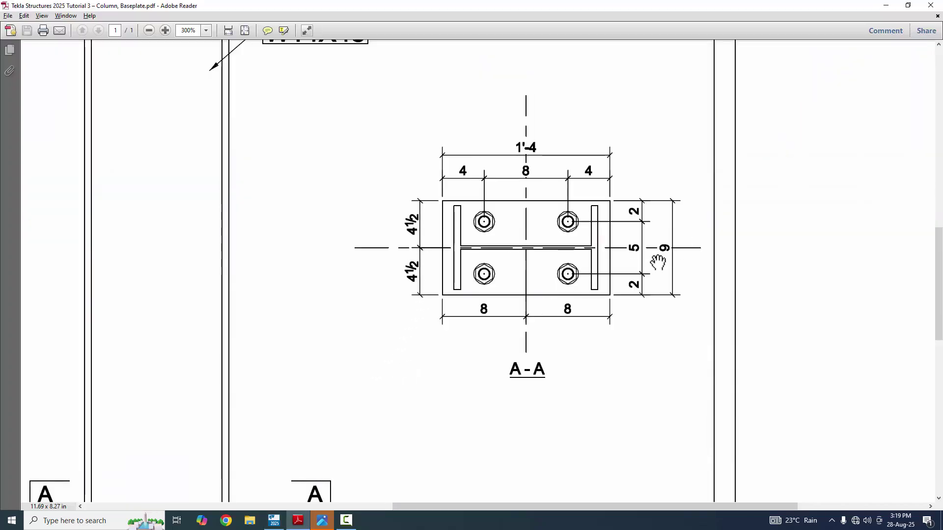
# Compare the measured plate, anchor rod and column dimensions in the plan view with section A-A in the PDF
pyautogui.hotkey('alt', 'Tab')
pyautogui.scroll(-2, 459, 275)
pyautogui.scroll(2, 313, 317)
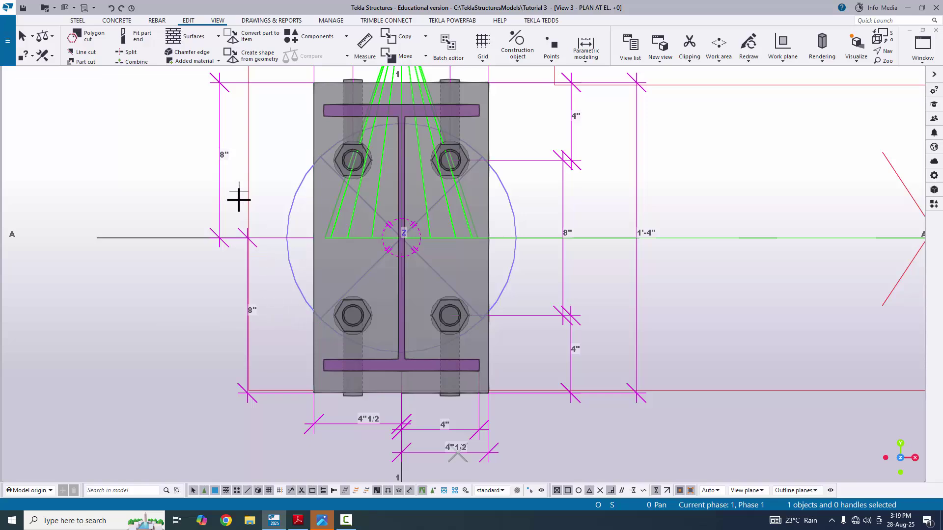
pyautogui.hotkey('alt', 'Tab')
pyautogui.hotkey('ctrl', '0')
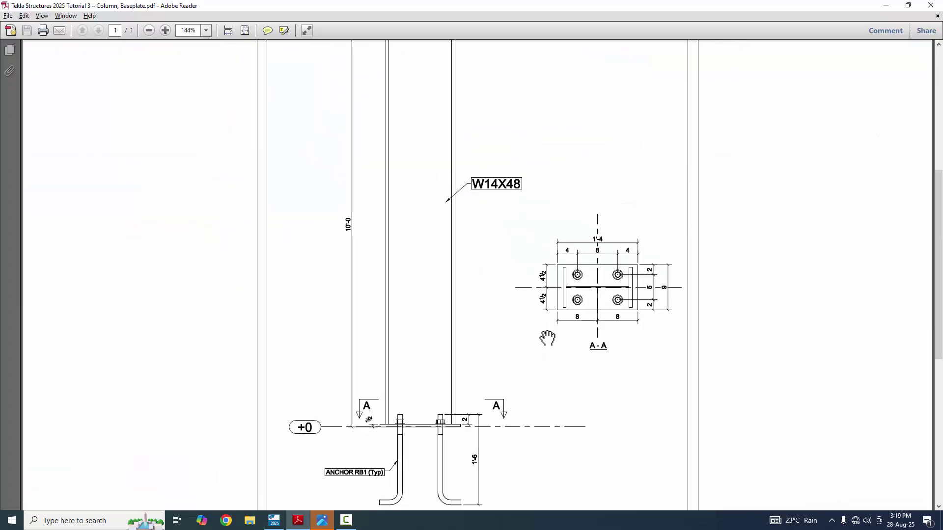
pyautogui.hotkey('alt', 'Tab')
pyautogui.scroll(-5, 442, 338)
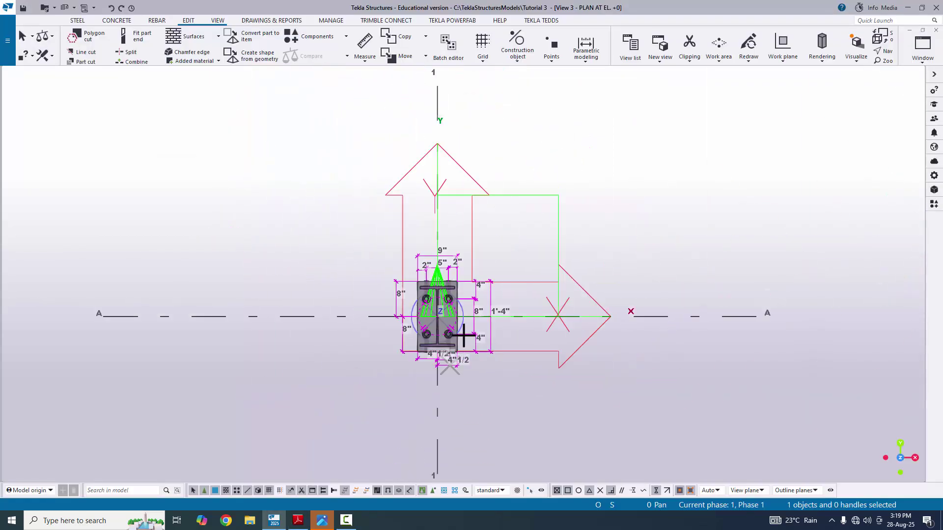
# End the measuring command and redraw the plan view to clear all temporary measurement dimensions
pyautogui.moveTo(458, 375); pyautogui.dragTo(353, 354, button='middle')
pyautogui.scroll(3, 462, 270)
pyautogui.rightClick(513, 268)
pyautogui.press('Escape')
pyautogui.scroll(-1, 461, 274)
pyautogui.scroll(2, 350, 297)
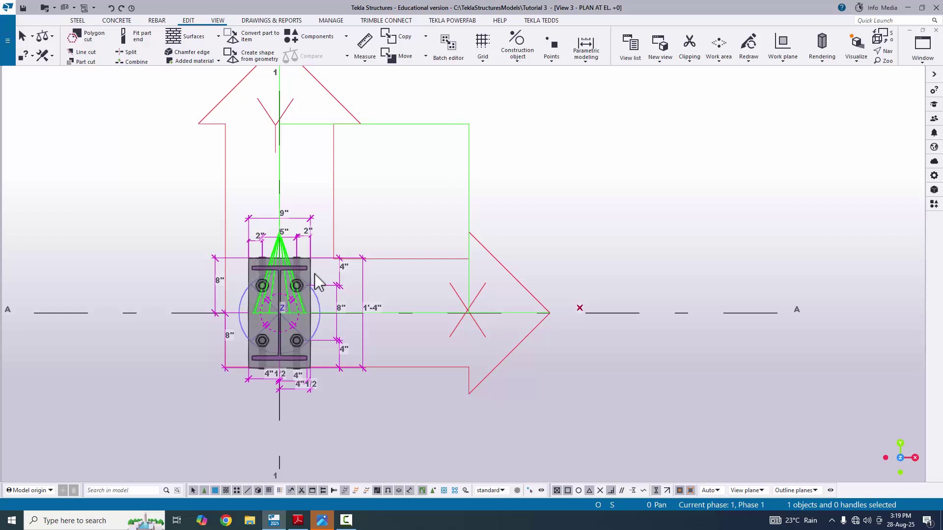
pyautogui.rightClick(589, 169)
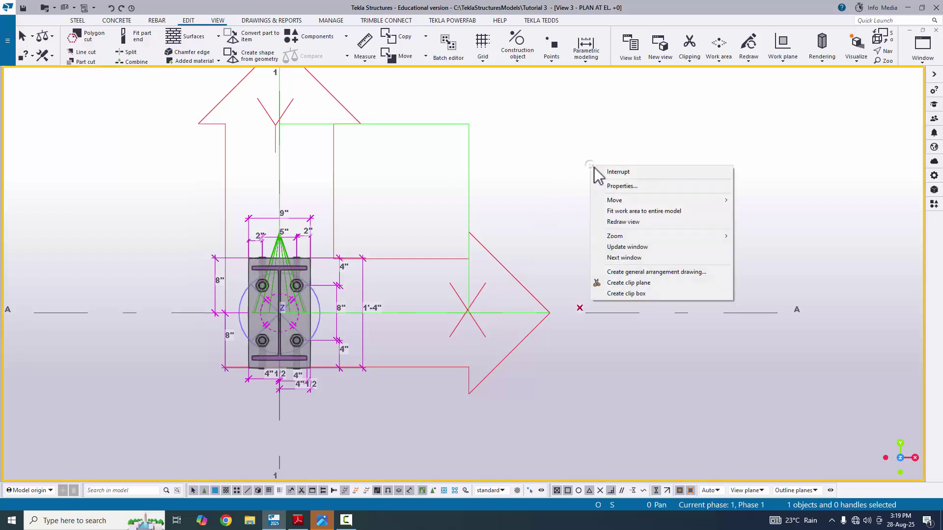
pyautogui.click(624, 221)
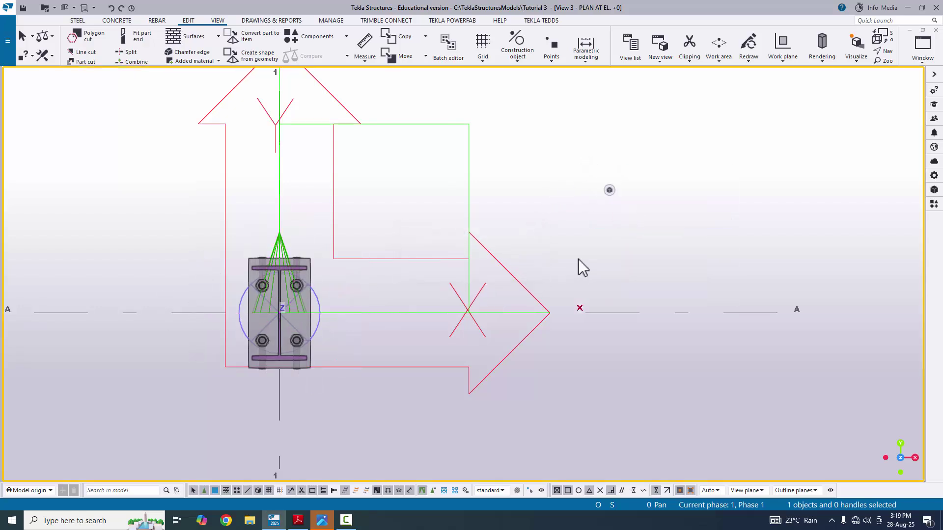
# Switch to the 3D model view and fit the work area to the entire model
pyautogui.click(922, 49)
pyautogui.click(840, 131)
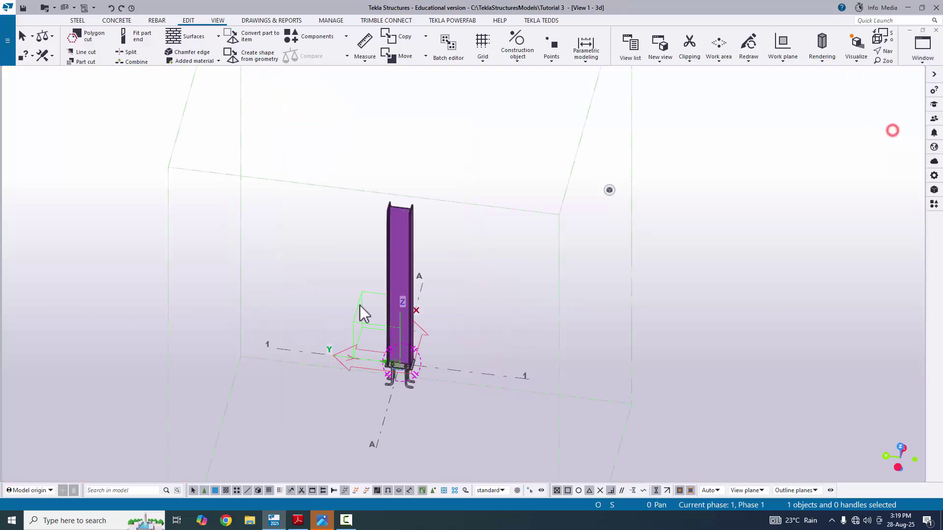
pyautogui.scroll(3, 404, 313)
pyautogui.keyDown('ctrl'); pyautogui.moveTo(383, 319); pyautogui.dragTo(344, 383, button='middle'); pyautogui.keyUp('ctrl')
pyautogui.scroll(5, 316, 417)
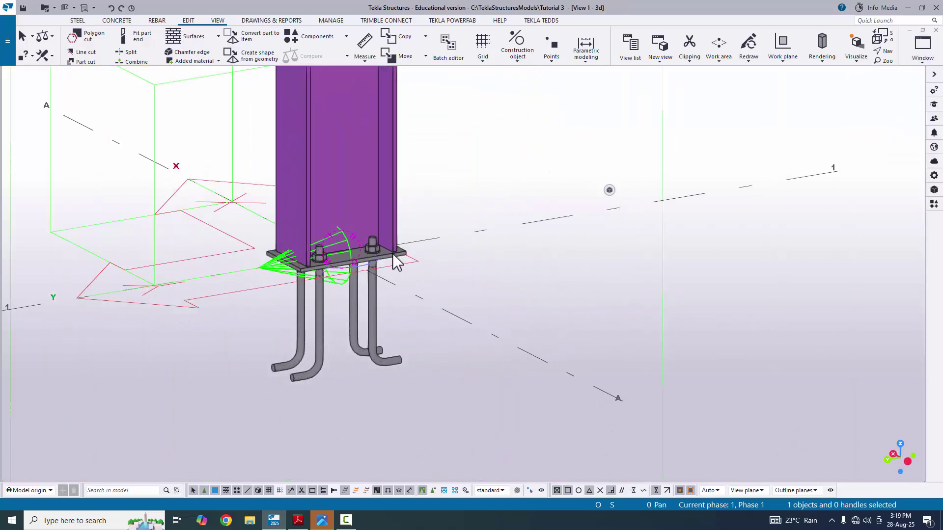
pyautogui.scroll(-5, 316, 417)
pyautogui.rightClick(407, 217)
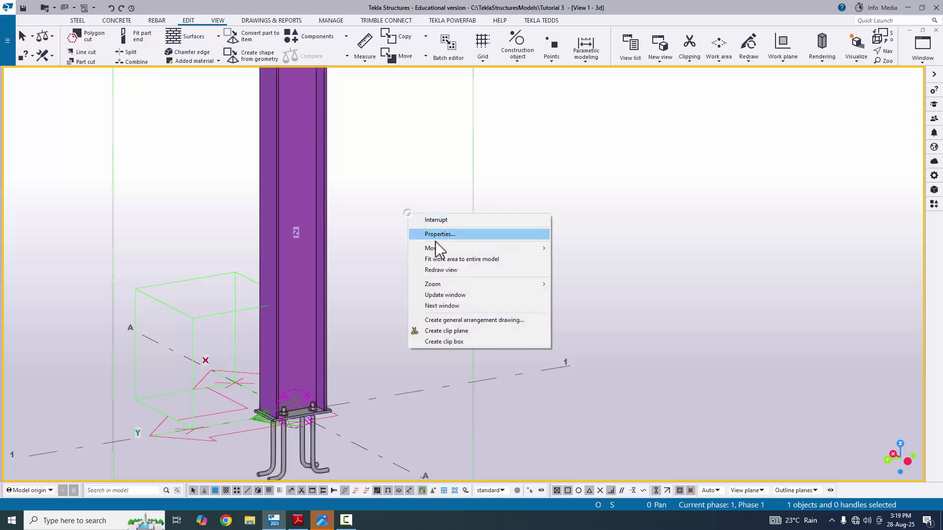
pyautogui.click(437, 257)
# Examine the column base, base plate and hooked anchor rods in 3D from several angles, checking against the PDF
pyautogui.keyDown('ctrl'); pyautogui.moveTo(429, 278); pyautogui.dragTo(471, 347, button='middle'); pyautogui.keyUp('ctrl')
pyautogui.scroll(4, 471, 347)
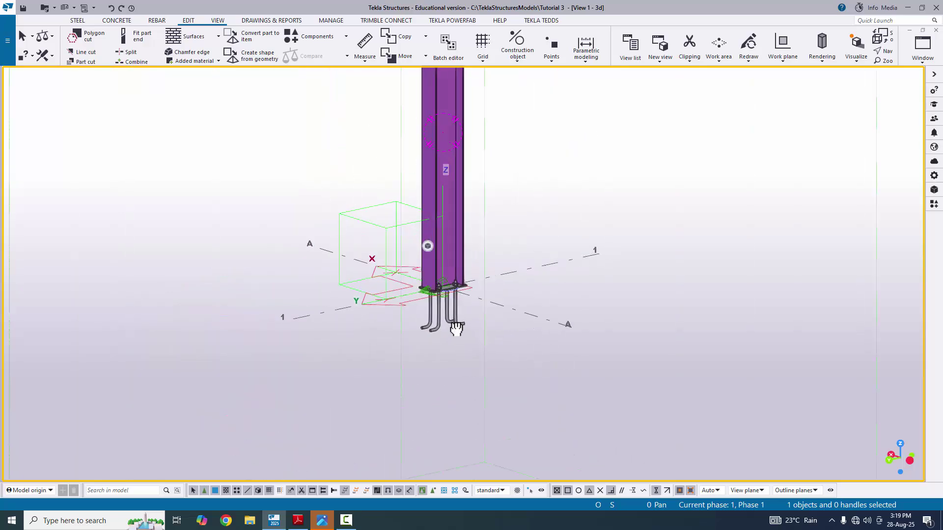
pyautogui.keyDown('ctrl'); pyautogui.moveTo(546, 323); pyautogui.dragTo(322, 422, button='middle'); pyautogui.keyUp('ctrl')
pyautogui.scroll(3, 538, 302)
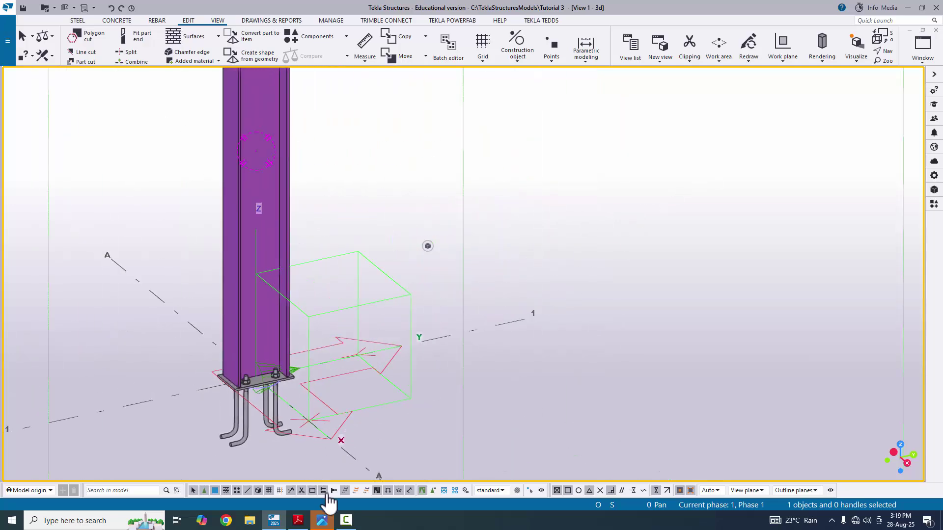
pyautogui.keyDown('ctrl'); pyautogui.moveTo(269, 391); pyautogui.dragTo(322, 362, button='middle'); pyautogui.keyUp('ctrl')
pyautogui.hotkey('alt', 'Tab')
pyautogui.hotkey('alt', 'Tab')
pyautogui.scroll(3, 286, 382)
pyautogui.scroll(3, 293, 355)
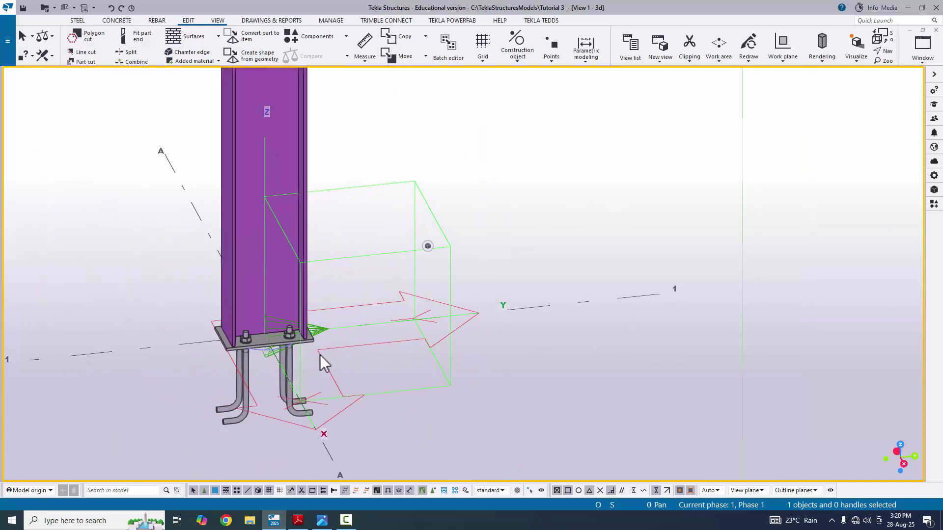
pyautogui.scroll(2, 310, 349)
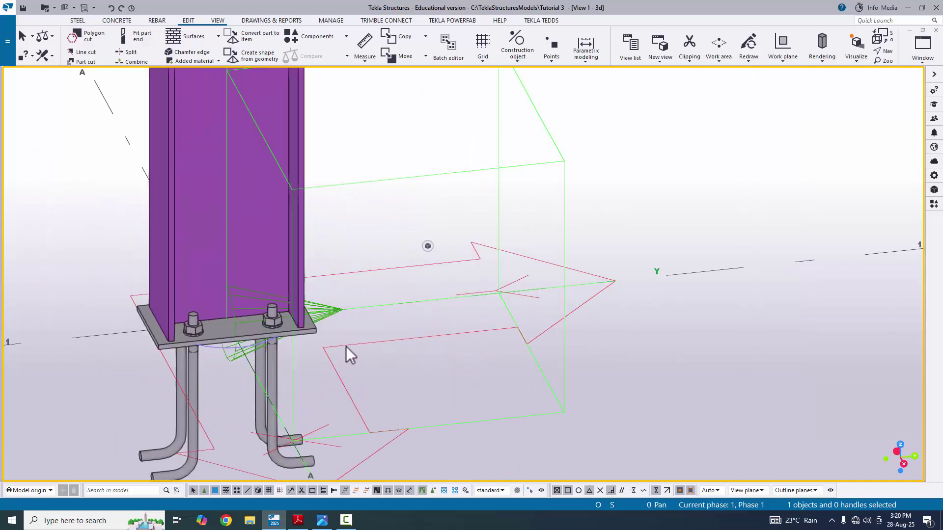